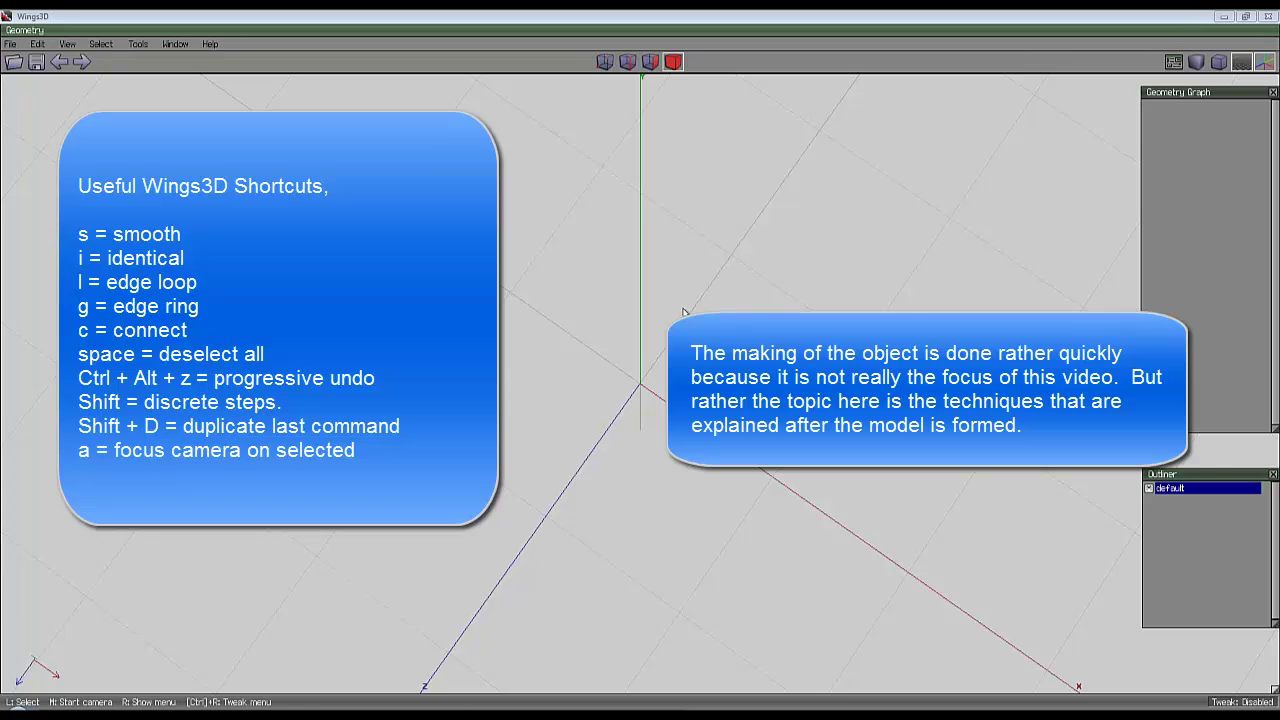
Step: Create a cube centred on the origin as the base object
{"action": "middle_click_drag", "start_coordinate": [684, 313], "coordinate": [603, 280]}
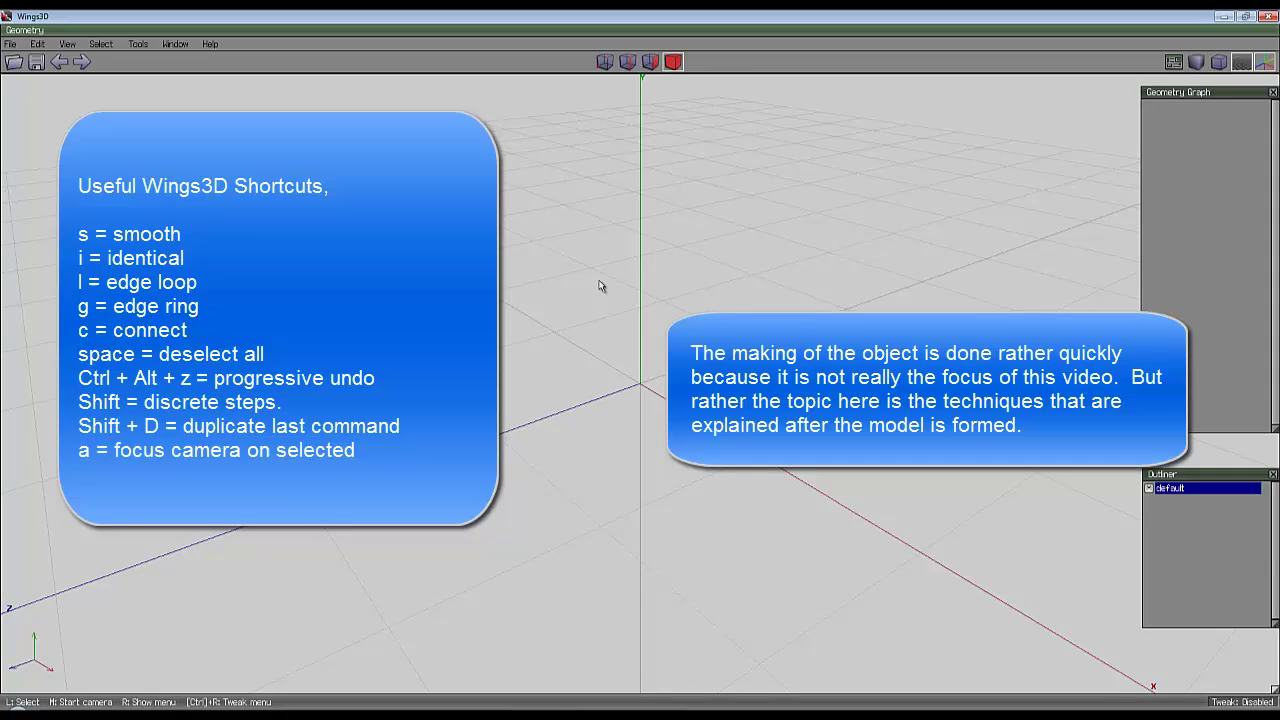
{"action": "right_click", "coordinate": [577, 150]}
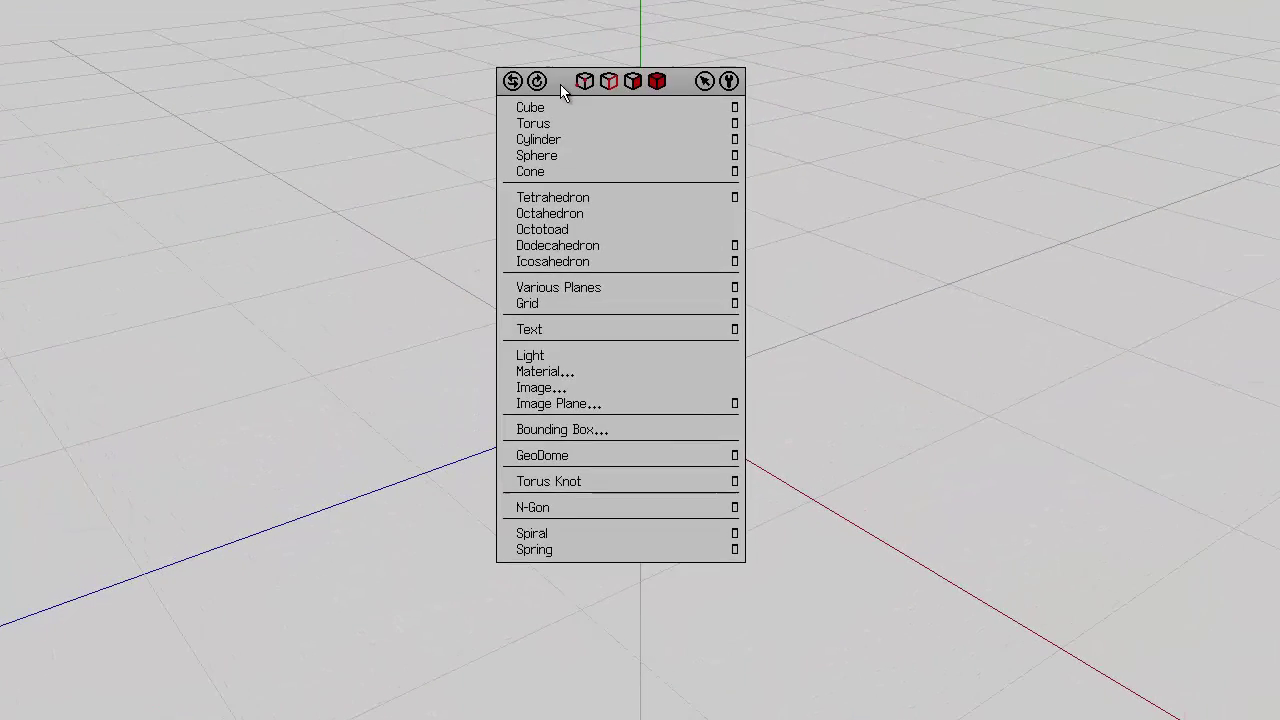
{"action": "left_click", "coordinate": [574, 164]}
{"action": "left_click", "coordinate": [678, 183]}
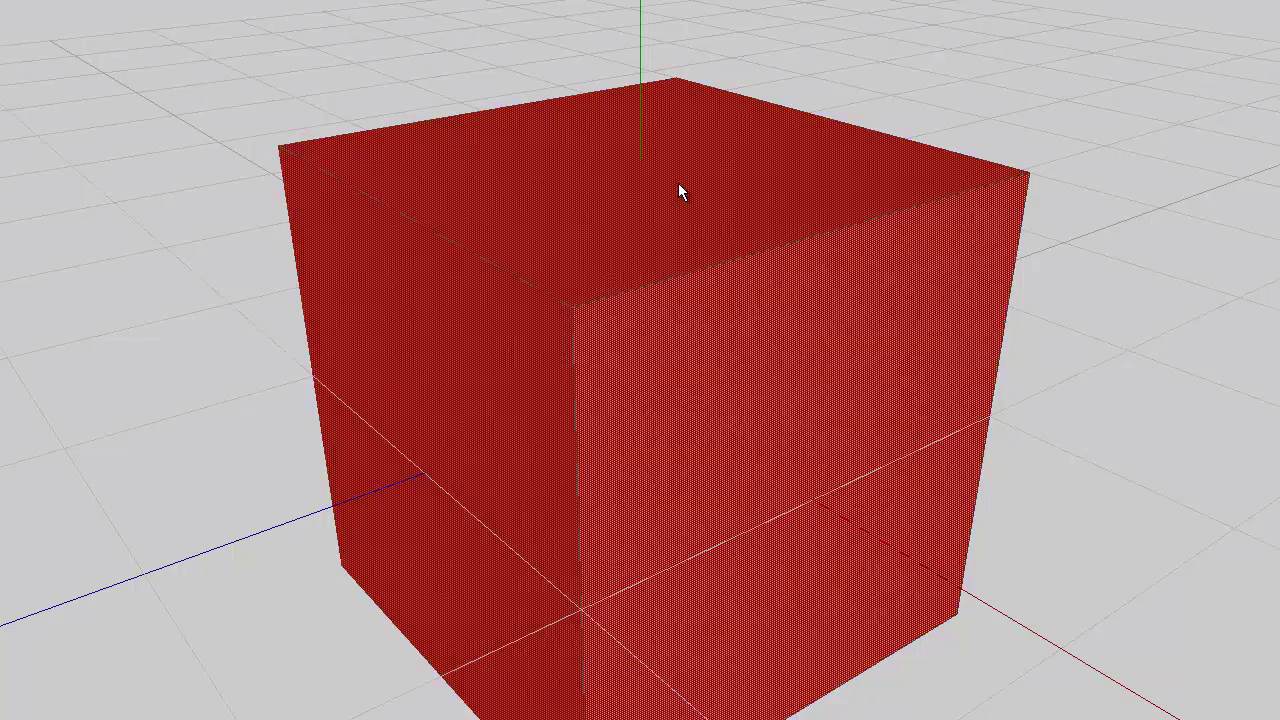
Step: Inset all six faces of the cube by 80%
{"action": "key", "text": "f"}
{"action": "right_click", "coordinate": [637, 308]}
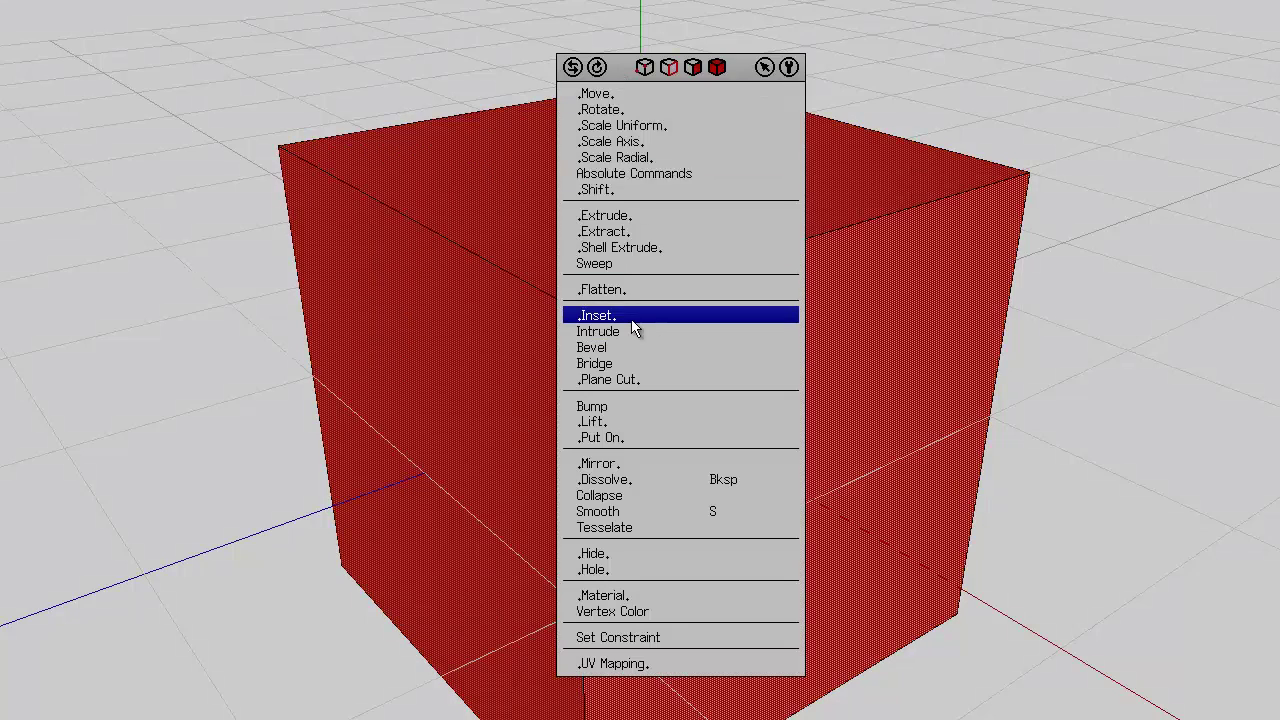
{"action": "left_click", "coordinate": [631, 319]}
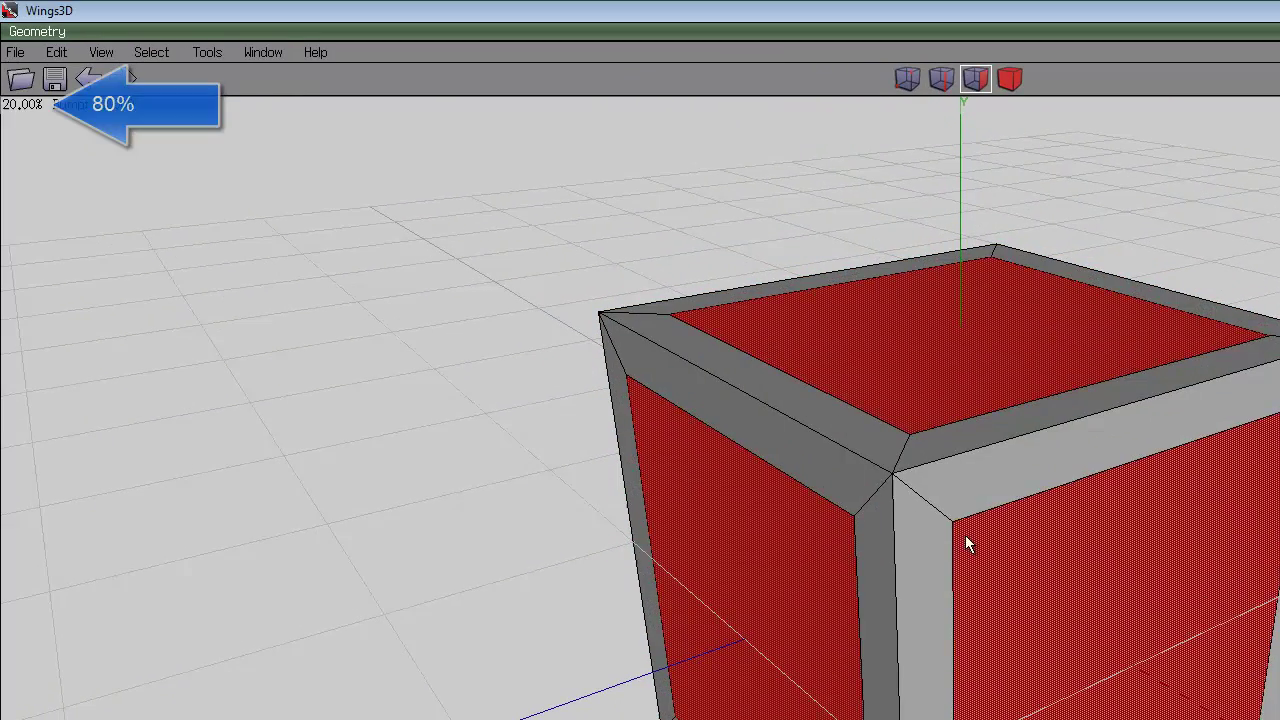
{"action": "left_click", "coordinate": [639, 370]}
{"action": "left_click", "coordinate": [961, 536]}
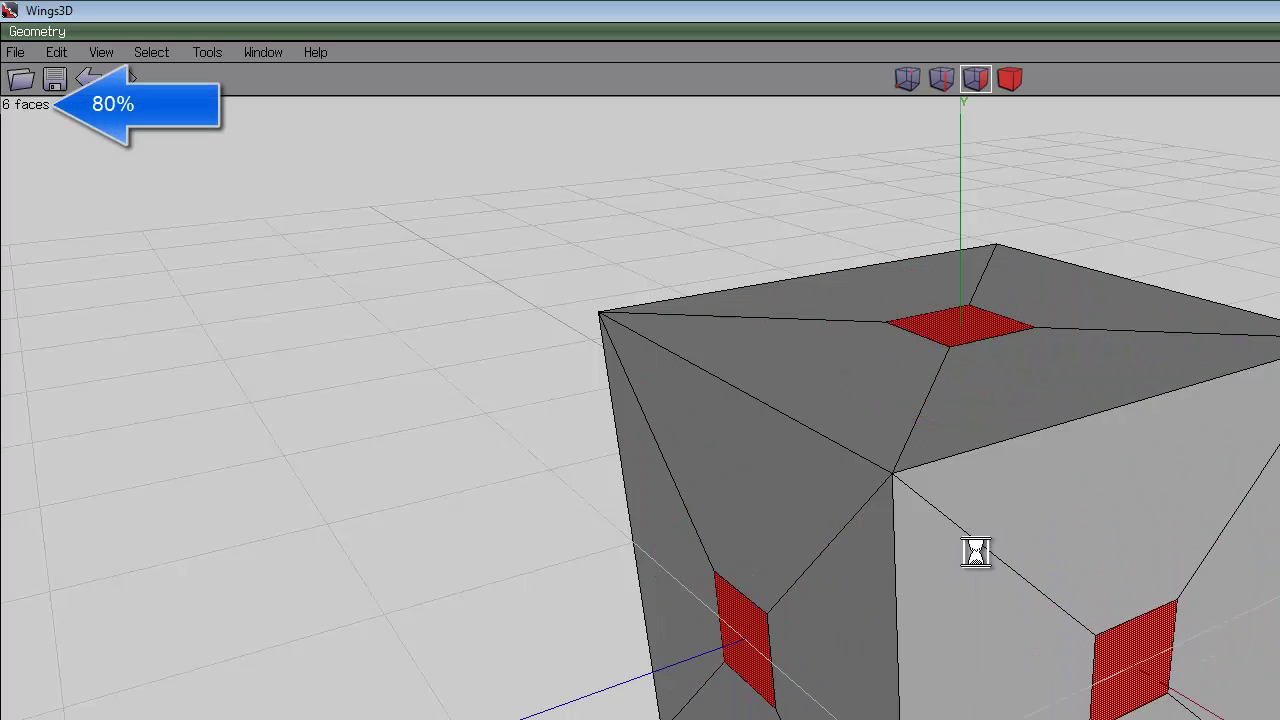
Step: Select the eight outer corner vertices of the cube and bevel them so the new faces almost reach the inset faces
{"action": "key", "text": "space"}
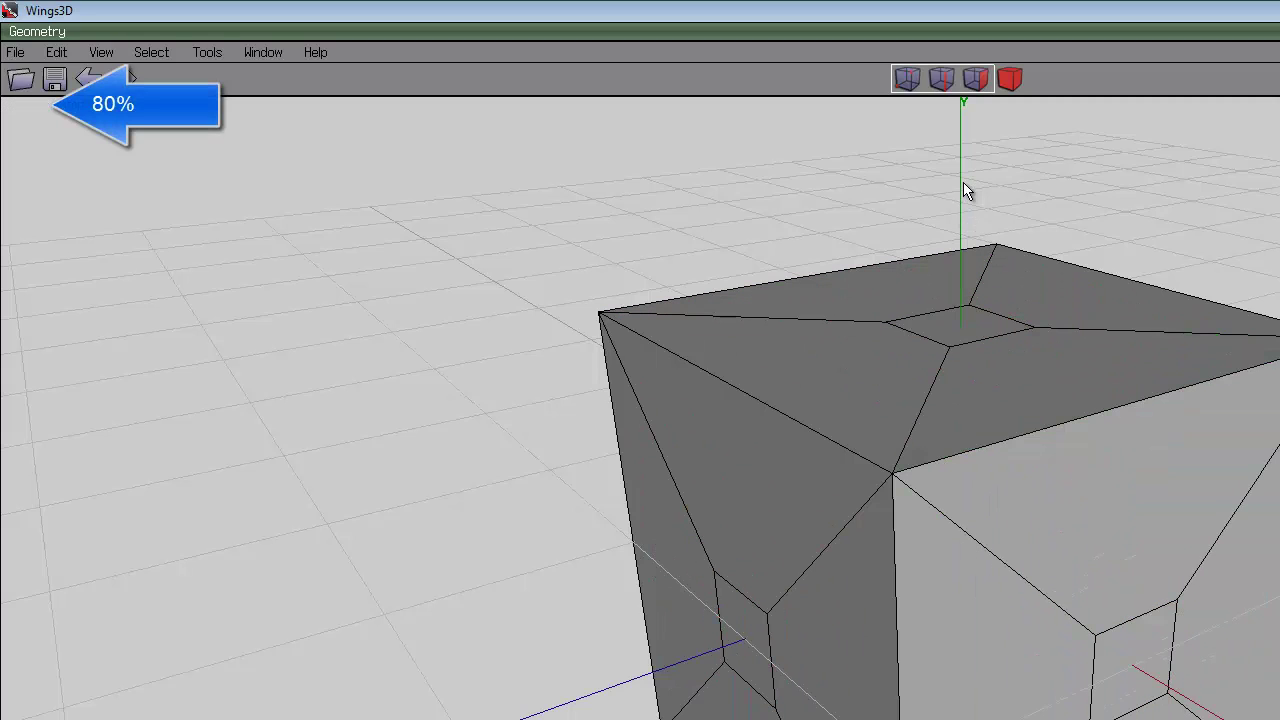
{"action": "left_click", "coordinate": [907, 79]}
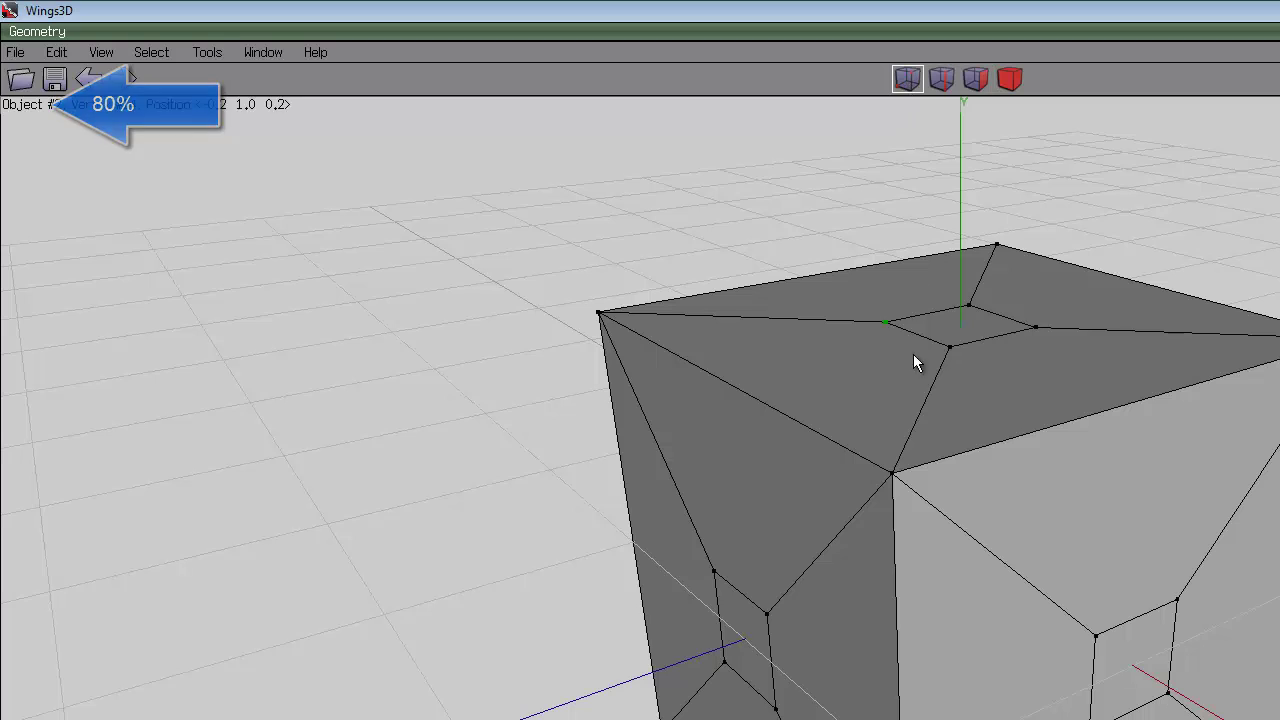
{"action": "left_click", "coordinate": [893, 470]}
{"action": "key", "text": "i"}
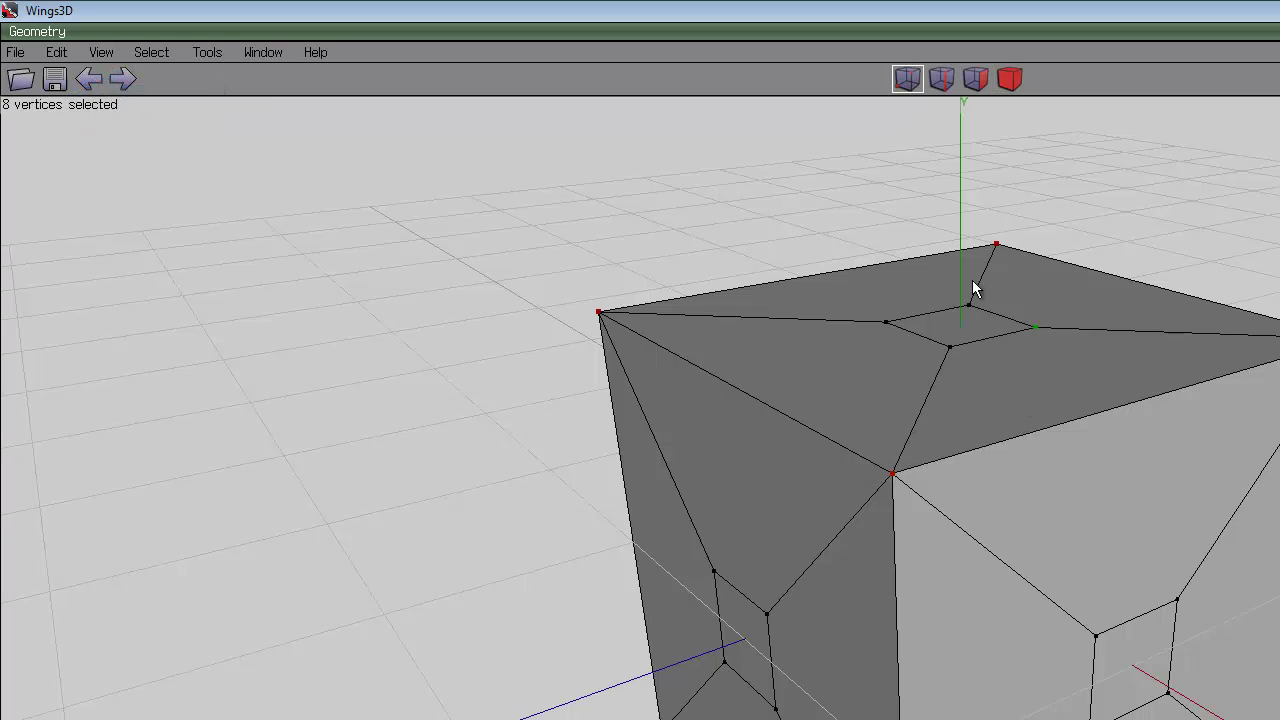
{"action": "right_click", "coordinate": [900, 163]}
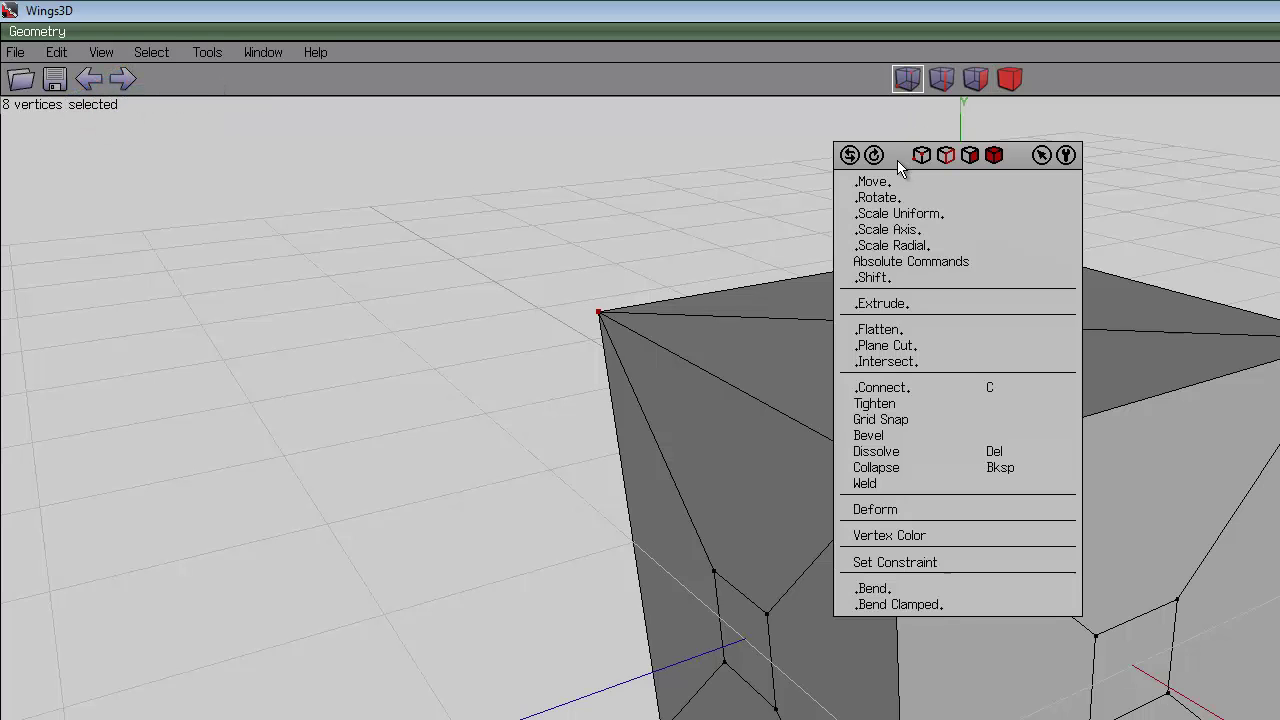
{"action": "left_click", "coordinate": [908, 437]}
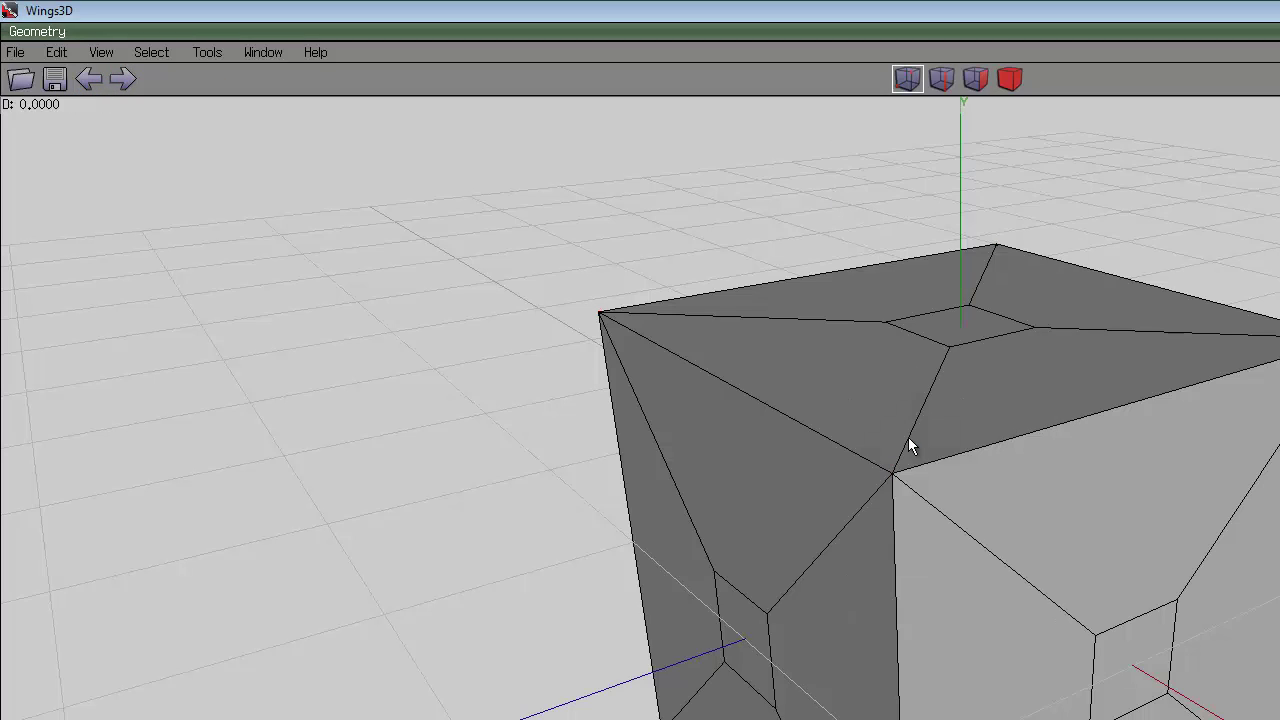
{"action": "left_click", "coordinate": [960, 535]}
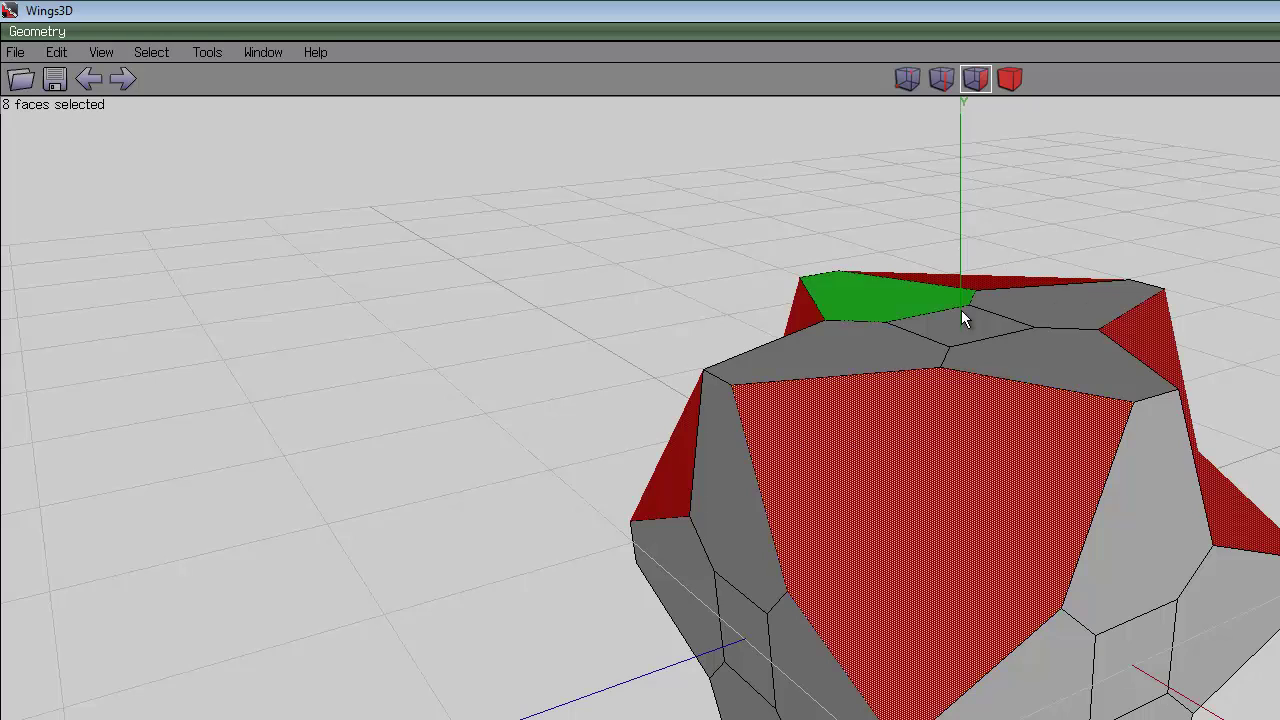
Step: Add the six small inset faces to the selected corner faces and intrude all of them by about 0.57
{"action": "left_click", "coordinate": [961, 323]}
{"action": "key", "text": "i"}
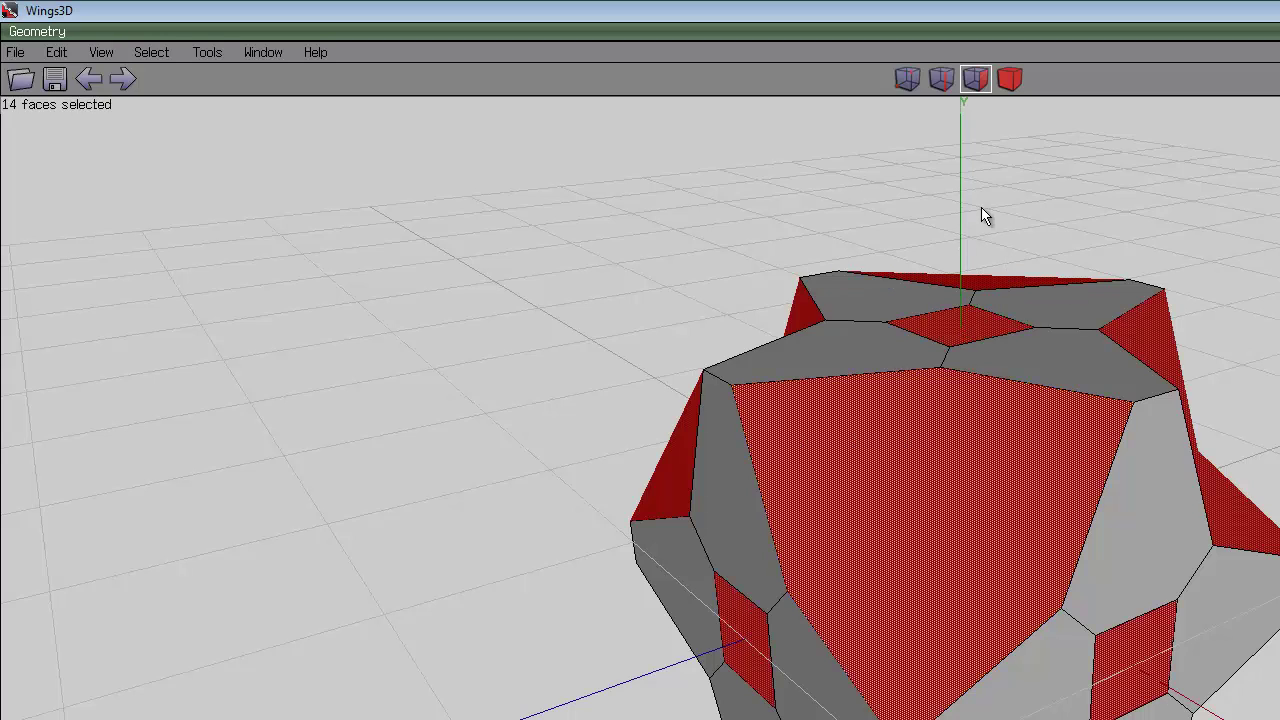
{"action": "right_click", "coordinate": [985, 215]}
{"action": "left_click", "coordinate": [985, 475]}
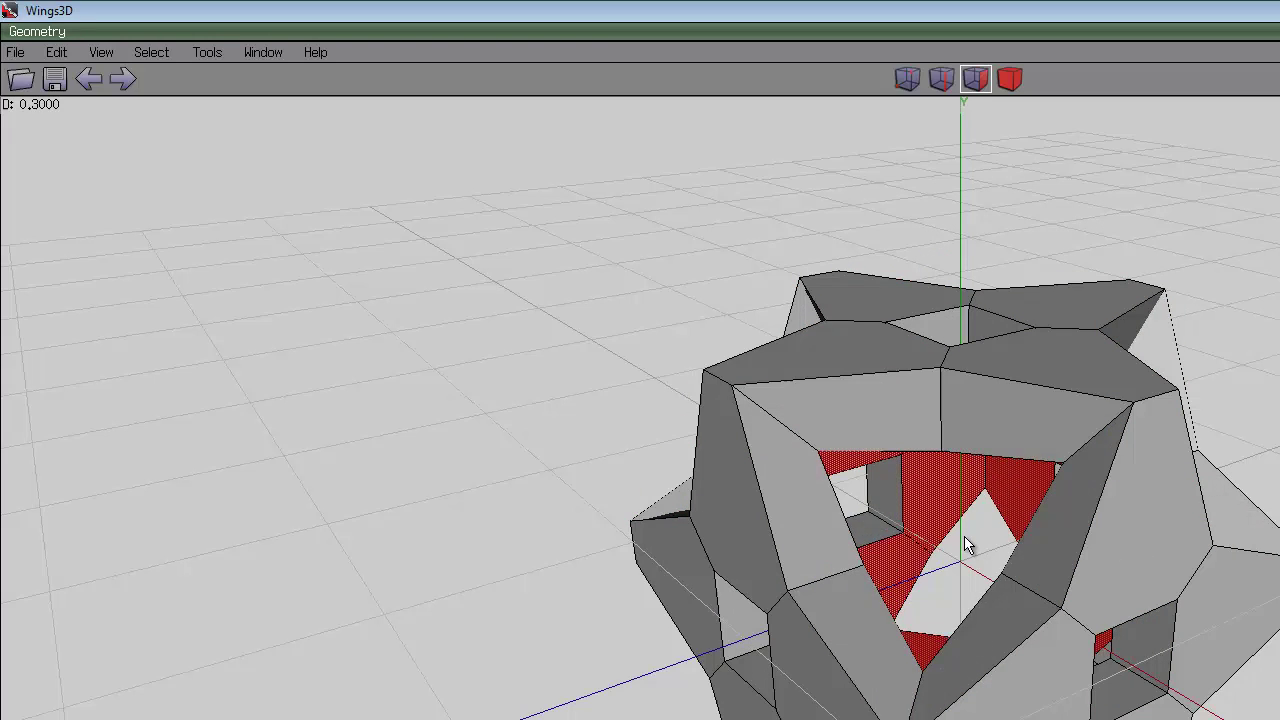
{"action": "mouse_move", "coordinate": [961, 536]}
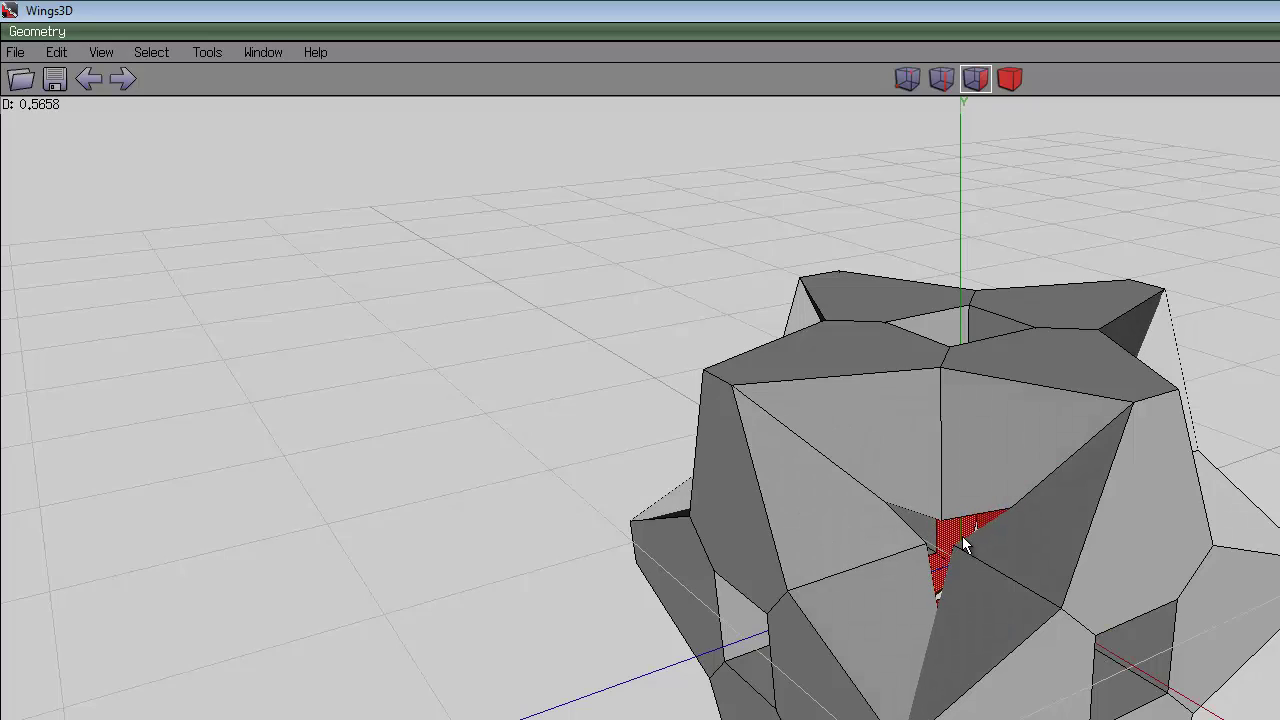
{"action": "left_click", "coordinate": [962, 536]}
Step: Select the short outer edge between two arms, extend it to all identical edges and their loops, and circularise those loops
{"action": "middle_click_drag", "start_coordinate": [985, 474], "coordinate": [958, 535]}
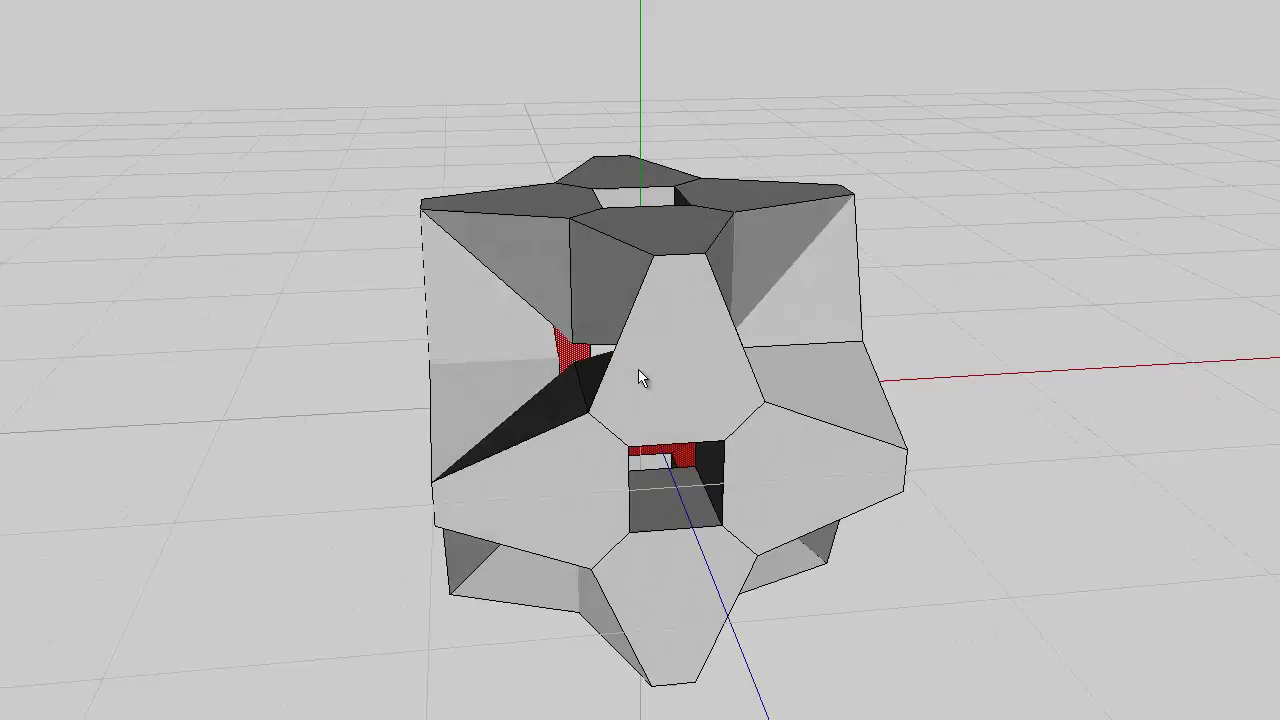
{"action": "middle_click_drag", "start_coordinate": [638, 369], "coordinate": [687, 323]}
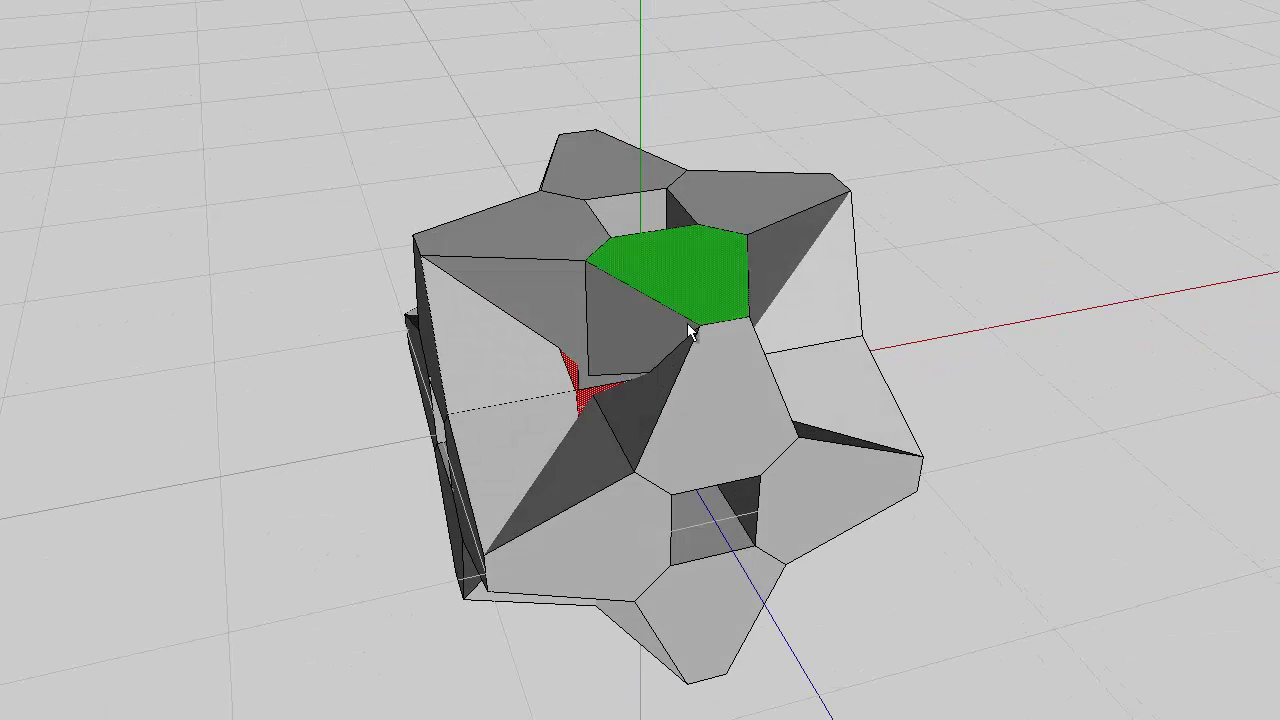
{"action": "key", "text": "space"}
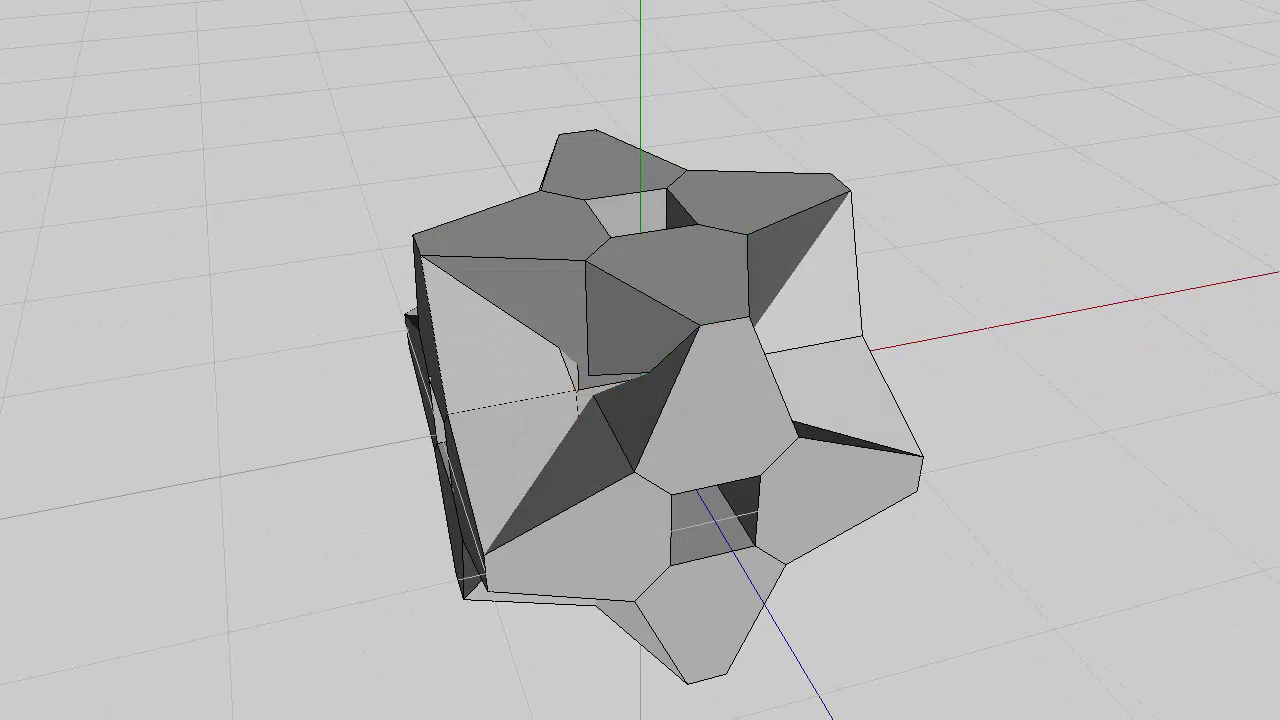
{"action": "key", "text": "e"}
{"action": "left_click", "coordinate": [723, 321]}
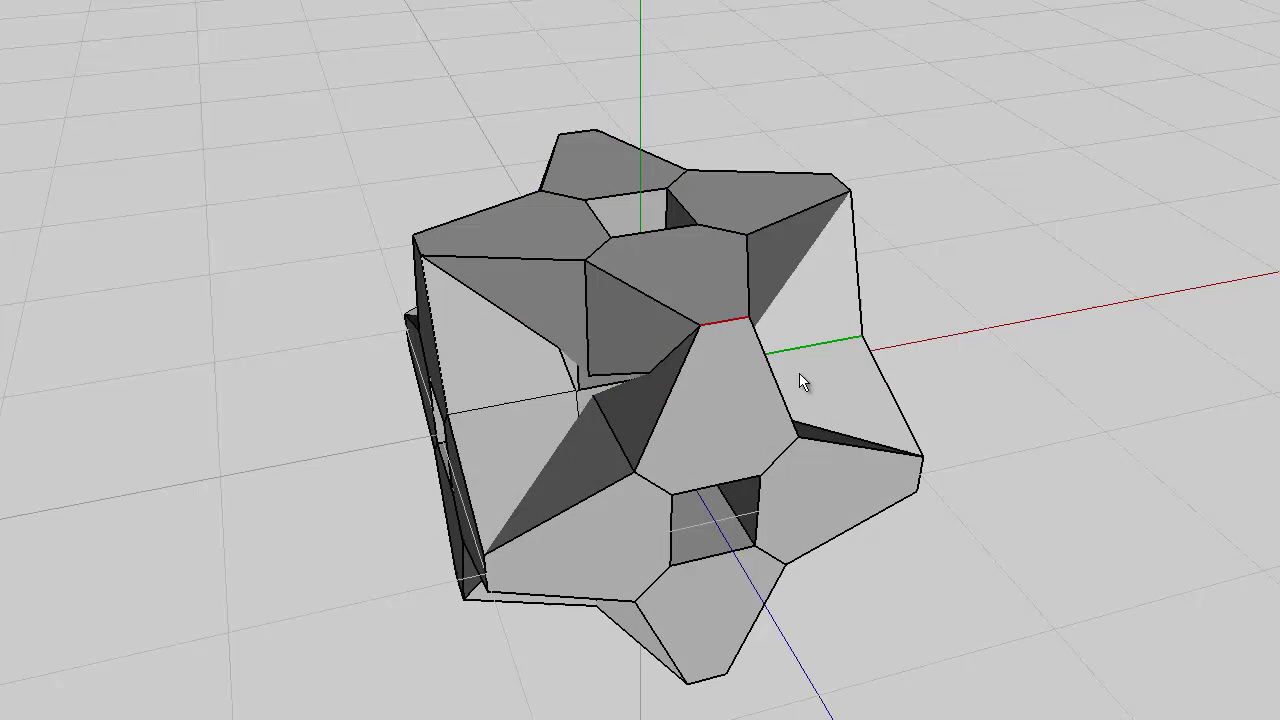
{"action": "key", "text": "i"}
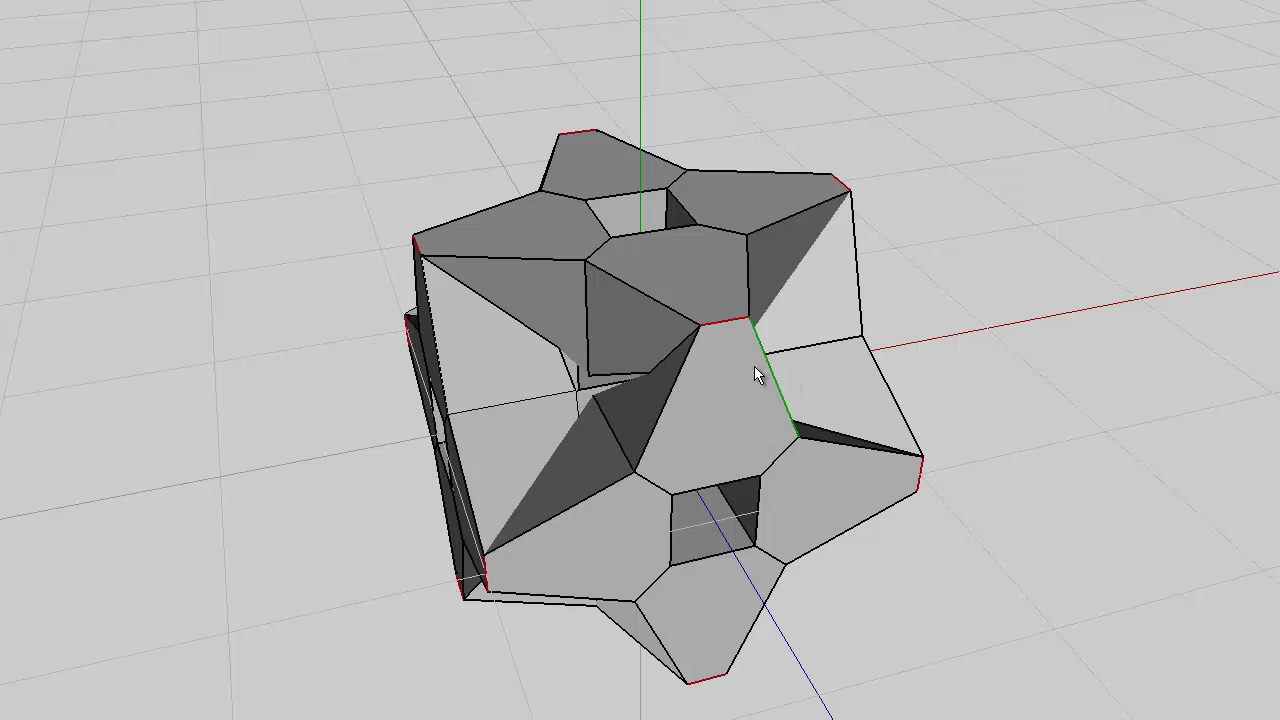
{"action": "key", "text": "l"}
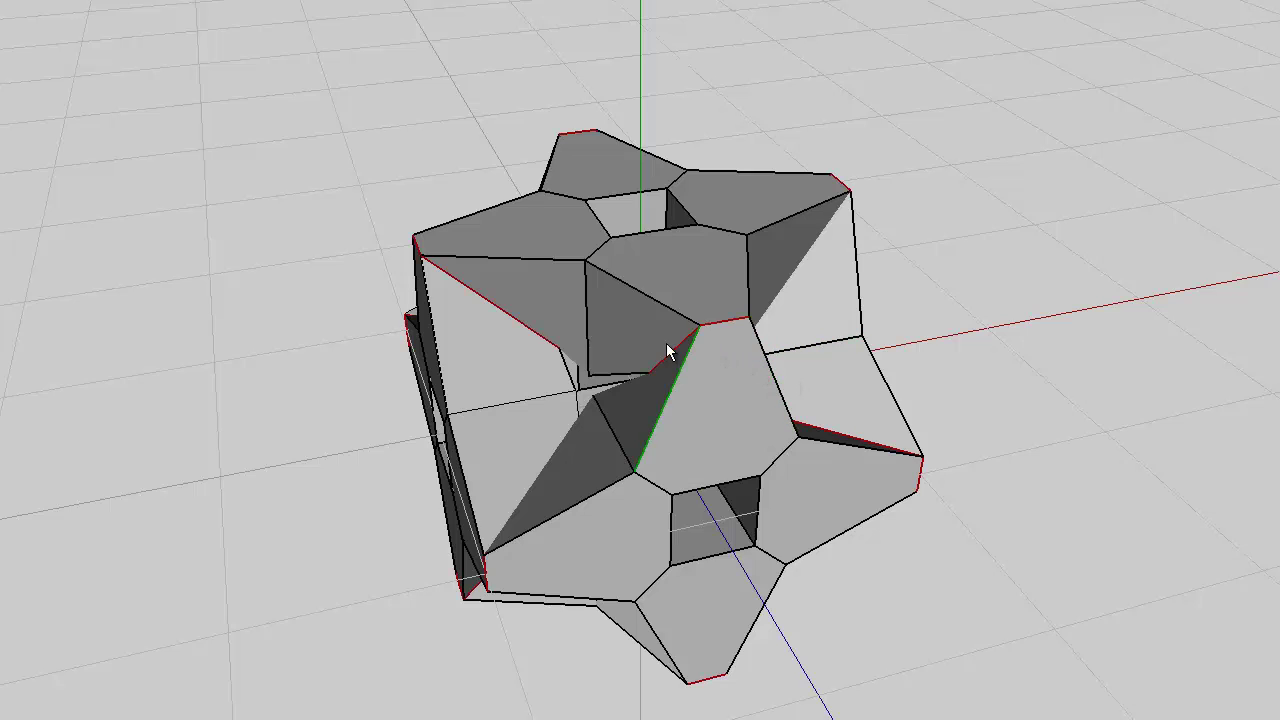
{"action": "right_click", "coordinate": [650, 120]}
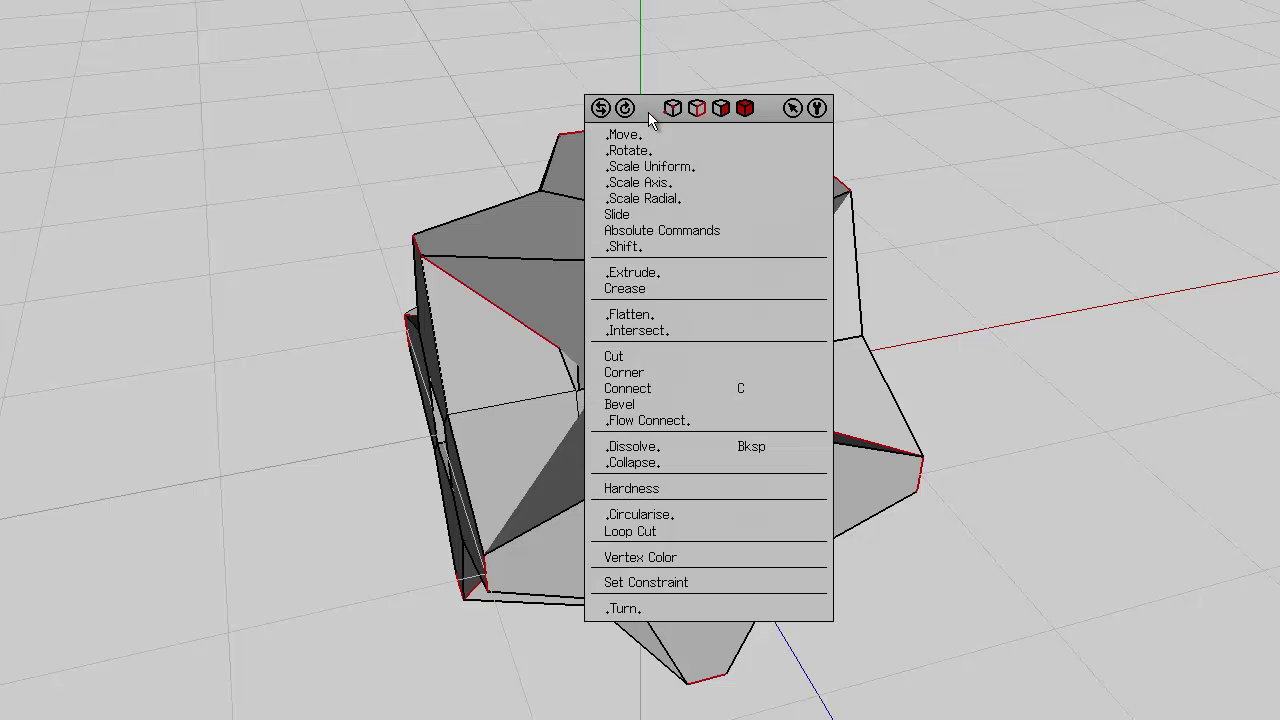
{"action": "left_click", "coordinate": [660, 514]}
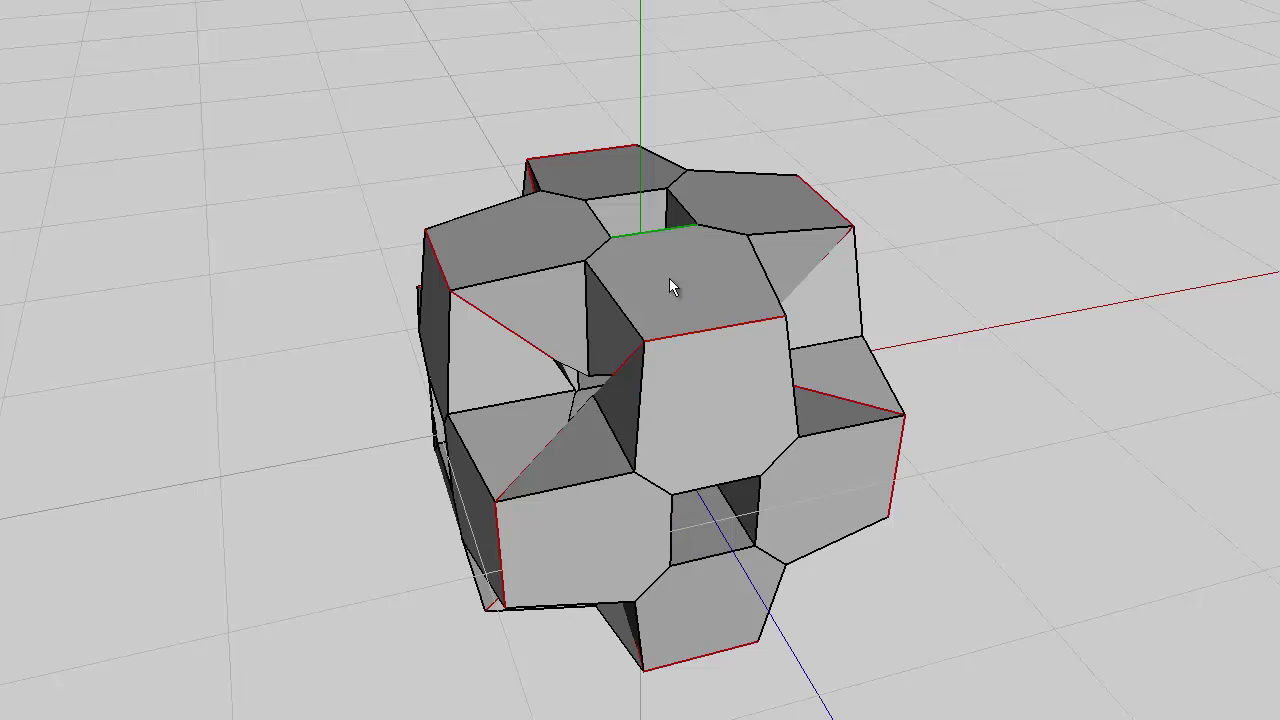
Step: Loop-cut the model along the circularised edge loops into separate pieces
{"action": "right_click", "coordinate": [695, 138]}
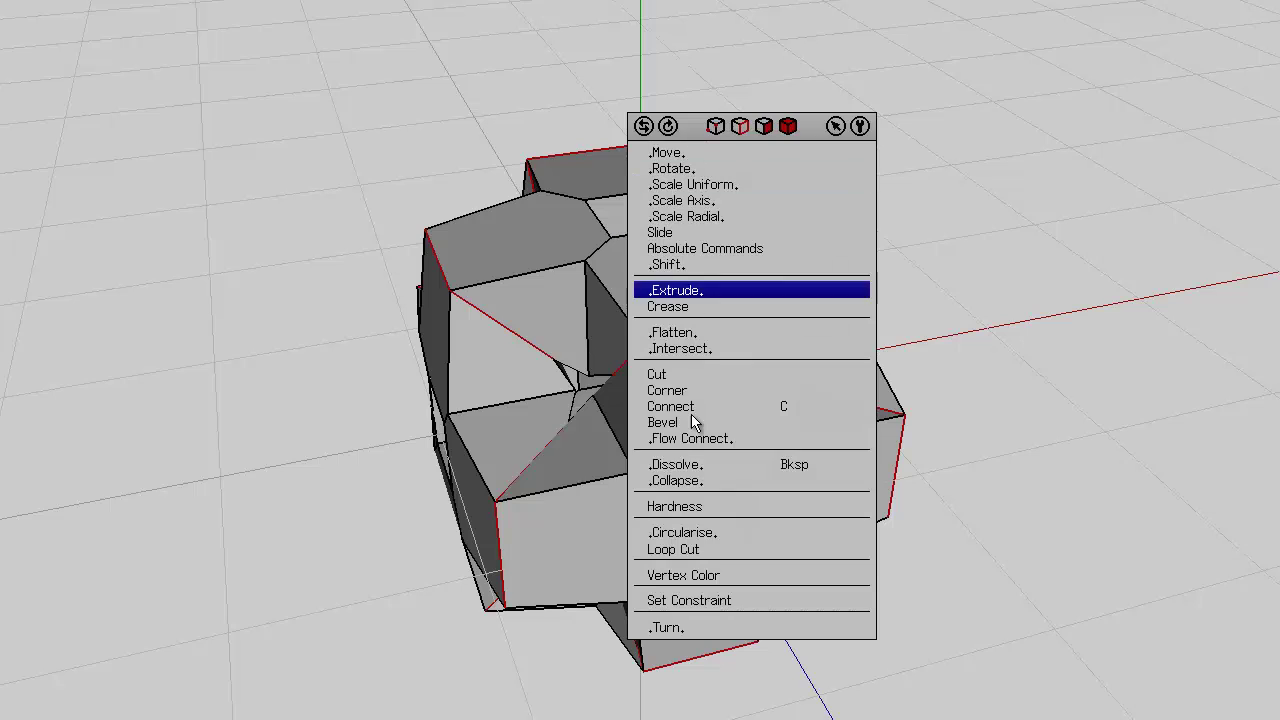
{"action": "left_click", "coordinate": [690, 548]}
{"action": "middle_click_drag", "start_coordinate": [747, 335], "coordinate": [639, 380]}
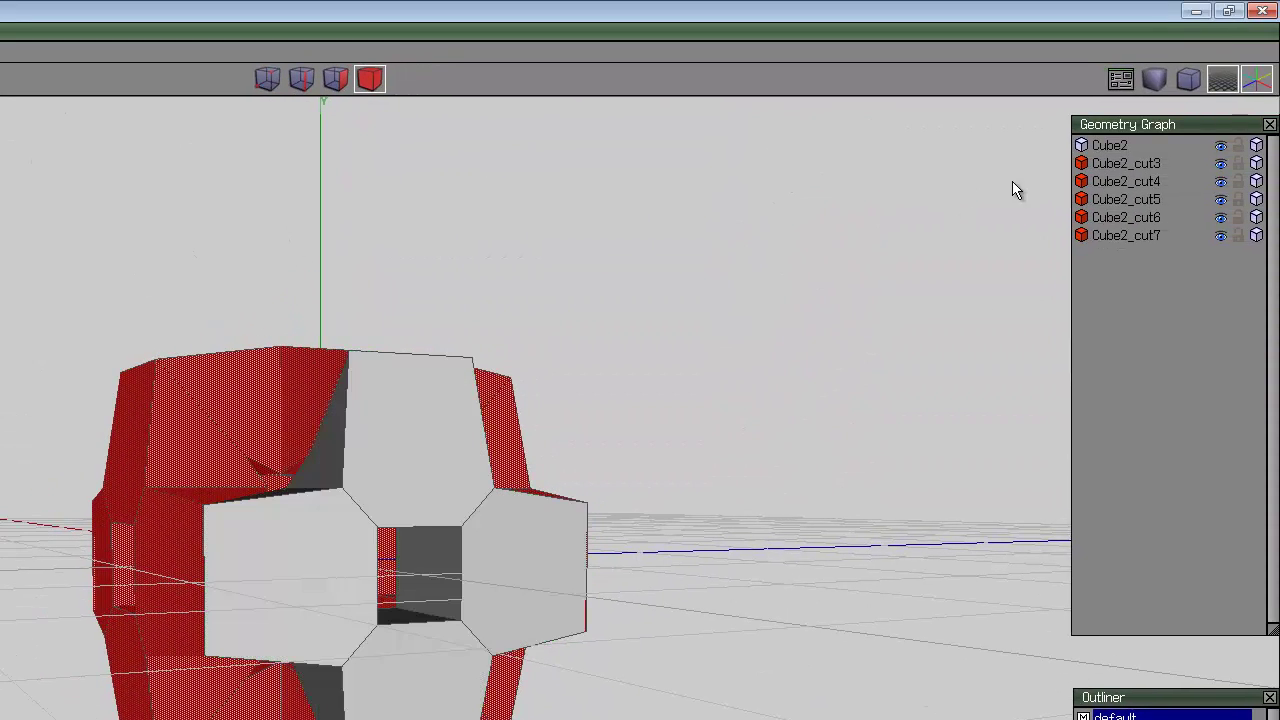
Step: Hide Cube2 while picking a cap face on Cube2_cut7, restore its visibility, and extend the selection to all matching cap faces
{"action": "left_click", "coordinate": [1220, 146]}
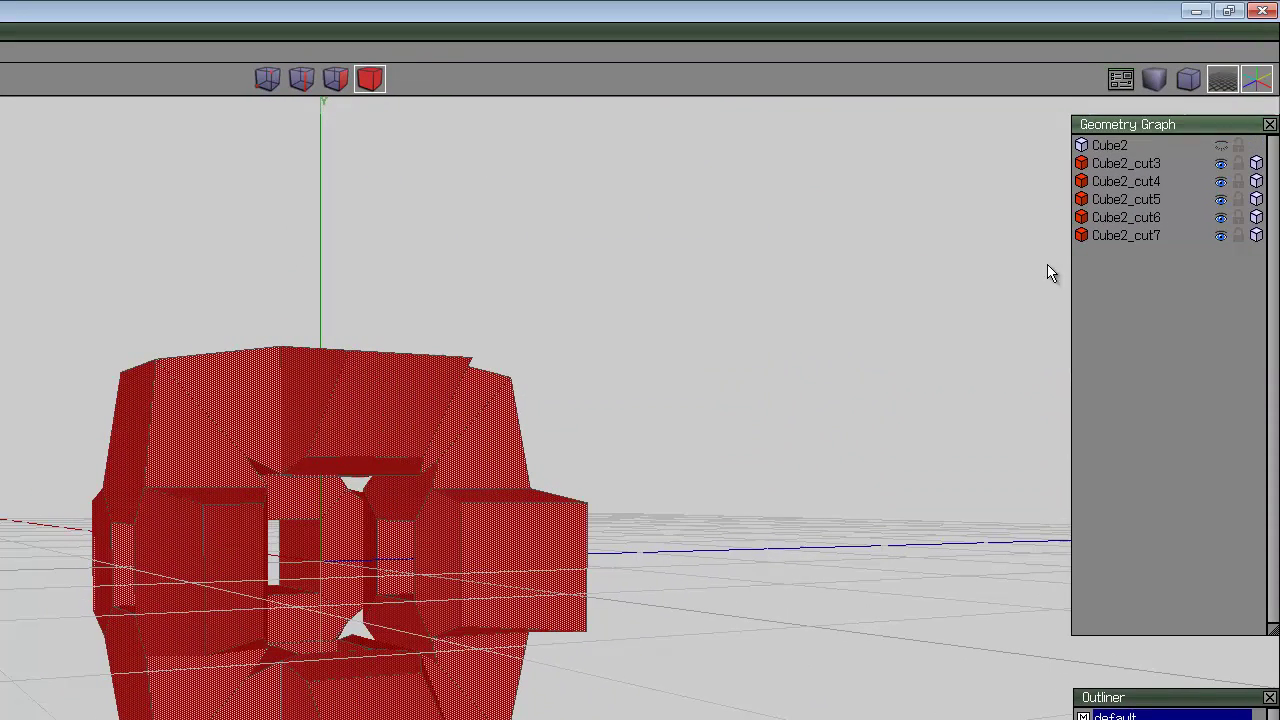
{"action": "key", "text": "a"}
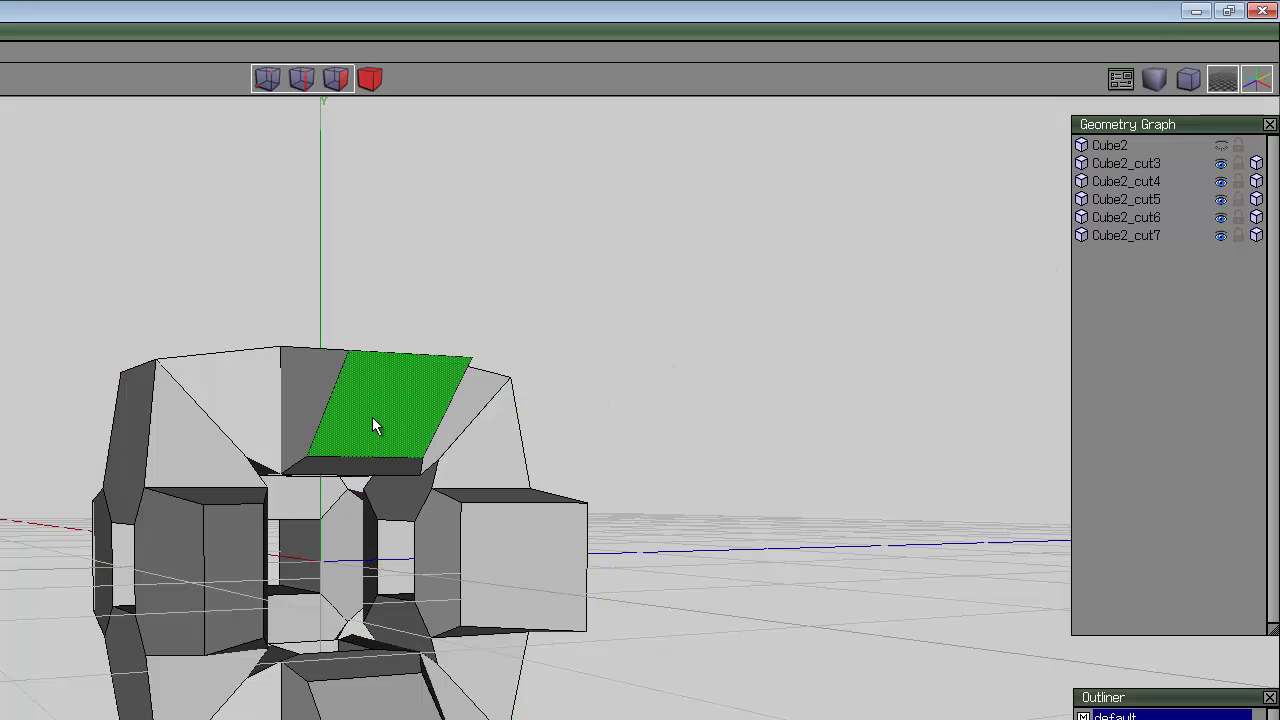
{"action": "left_click", "coordinate": [373, 418]}
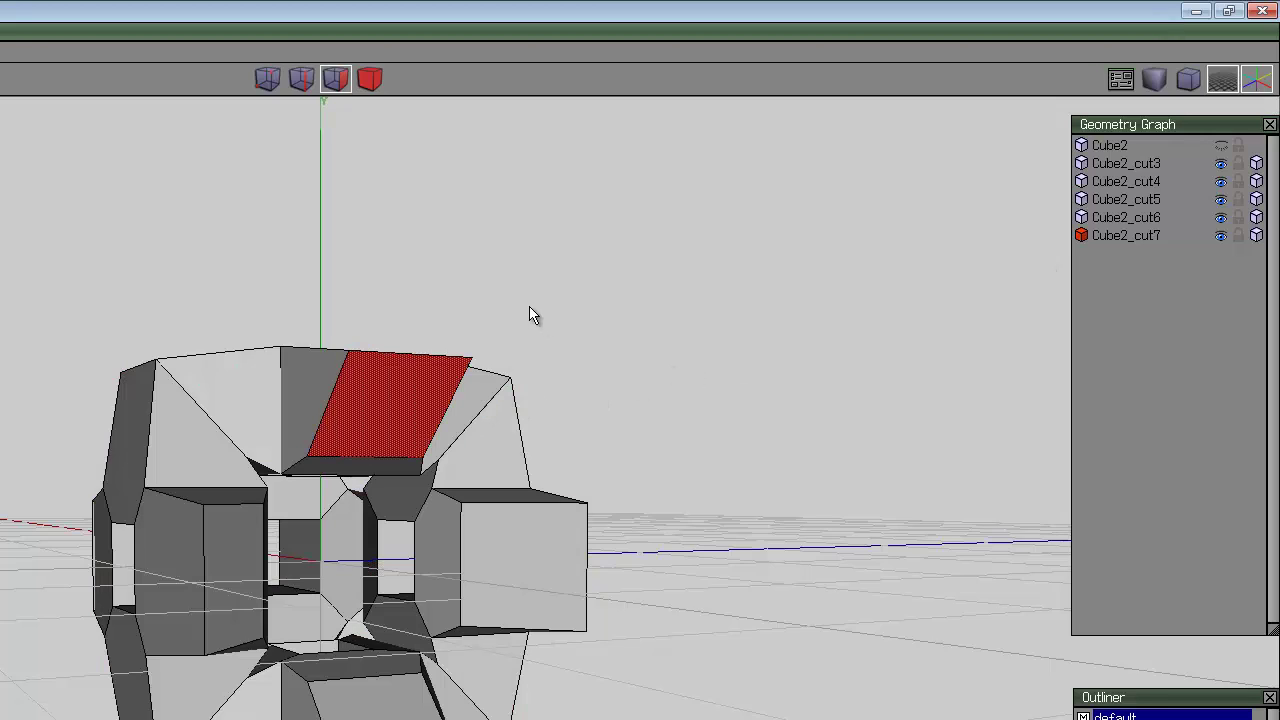
{"action": "left_click", "coordinate": [1220, 146]}
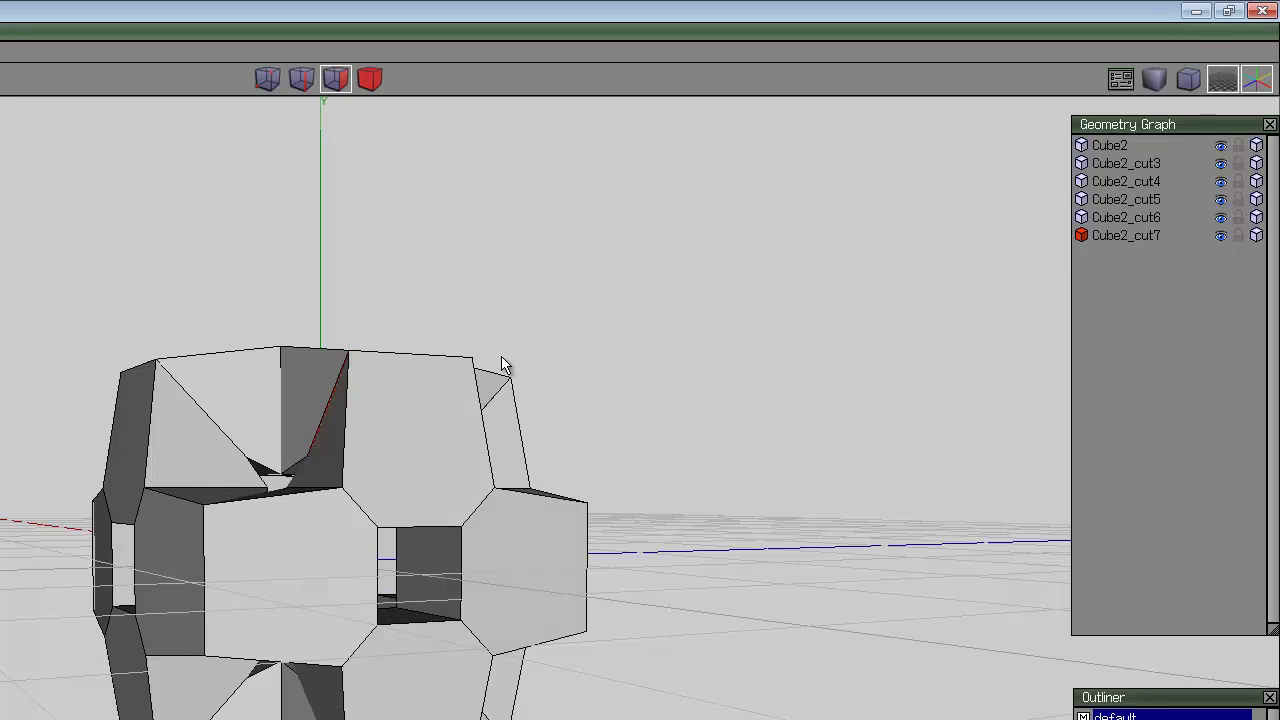
{"action": "key", "text": "ctrl+a"}
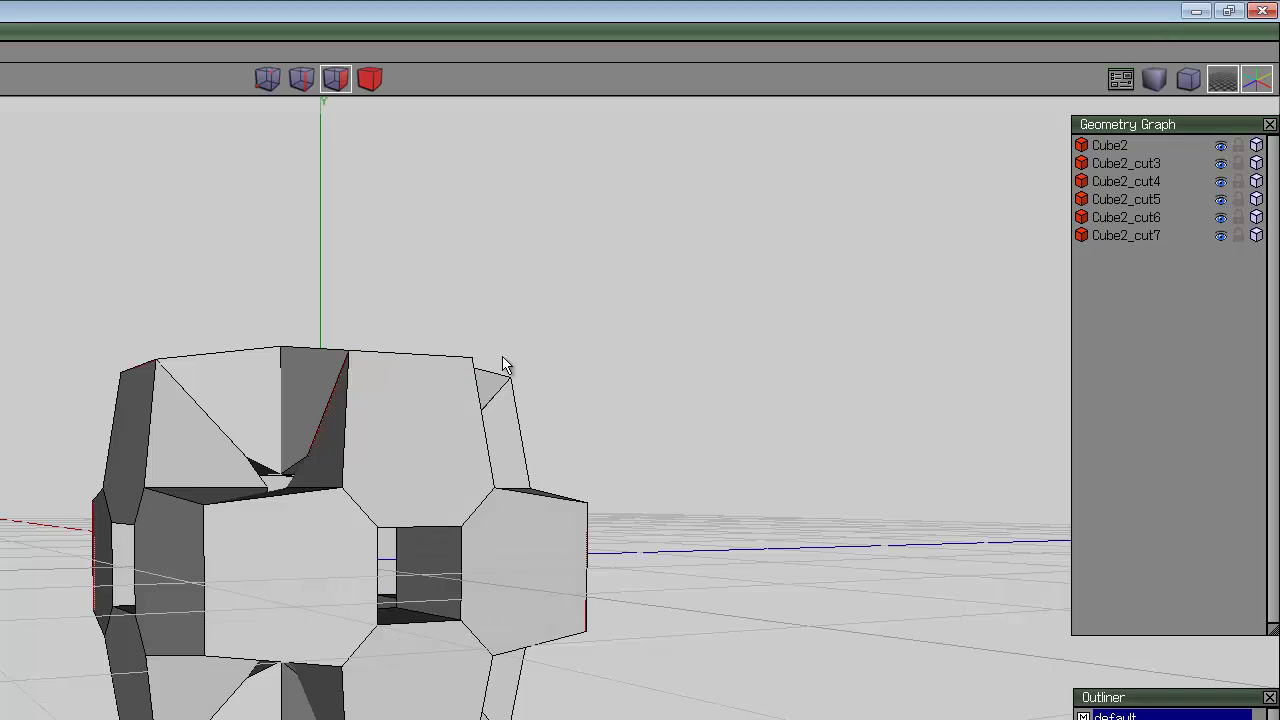
Step: Rotate the selected cap faces of all six pieces about their normals until the caps of neighbouring pieces line up
{"action": "right_click", "coordinate": [339, 286]}
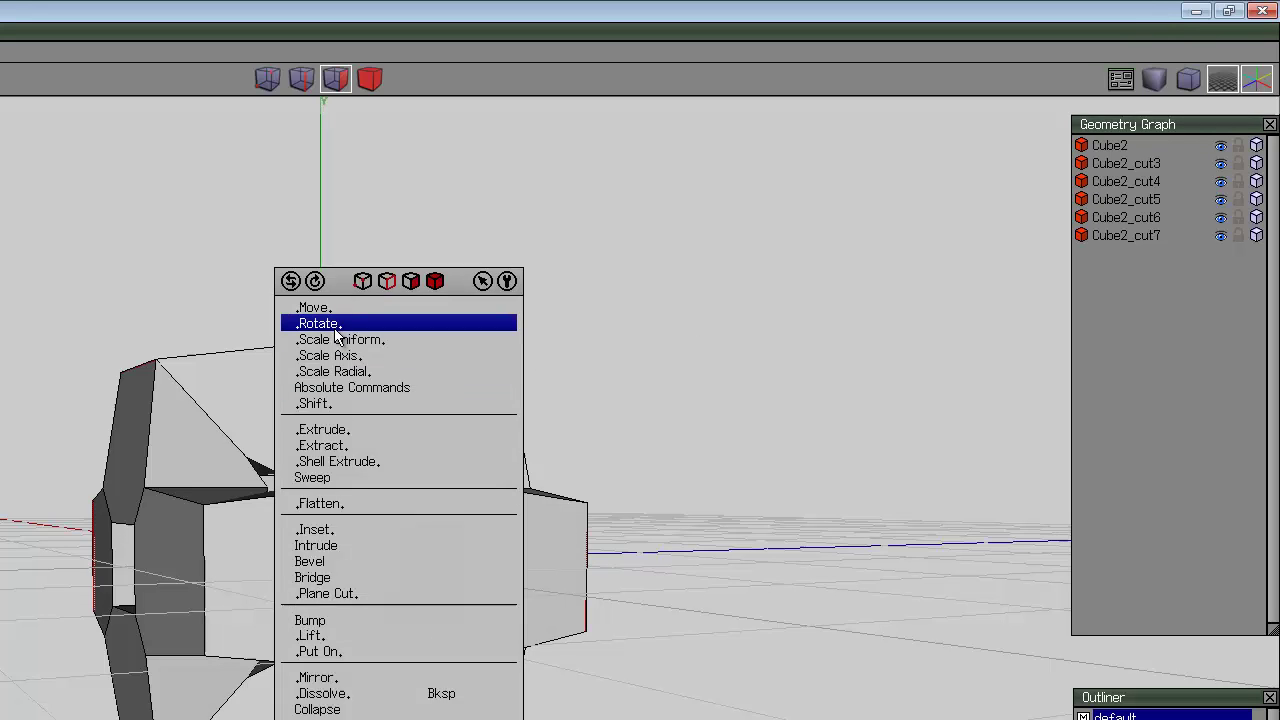
{"action": "left_click", "coordinate": [322, 323]}
{"action": "left_click", "coordinate": [331, 354]}
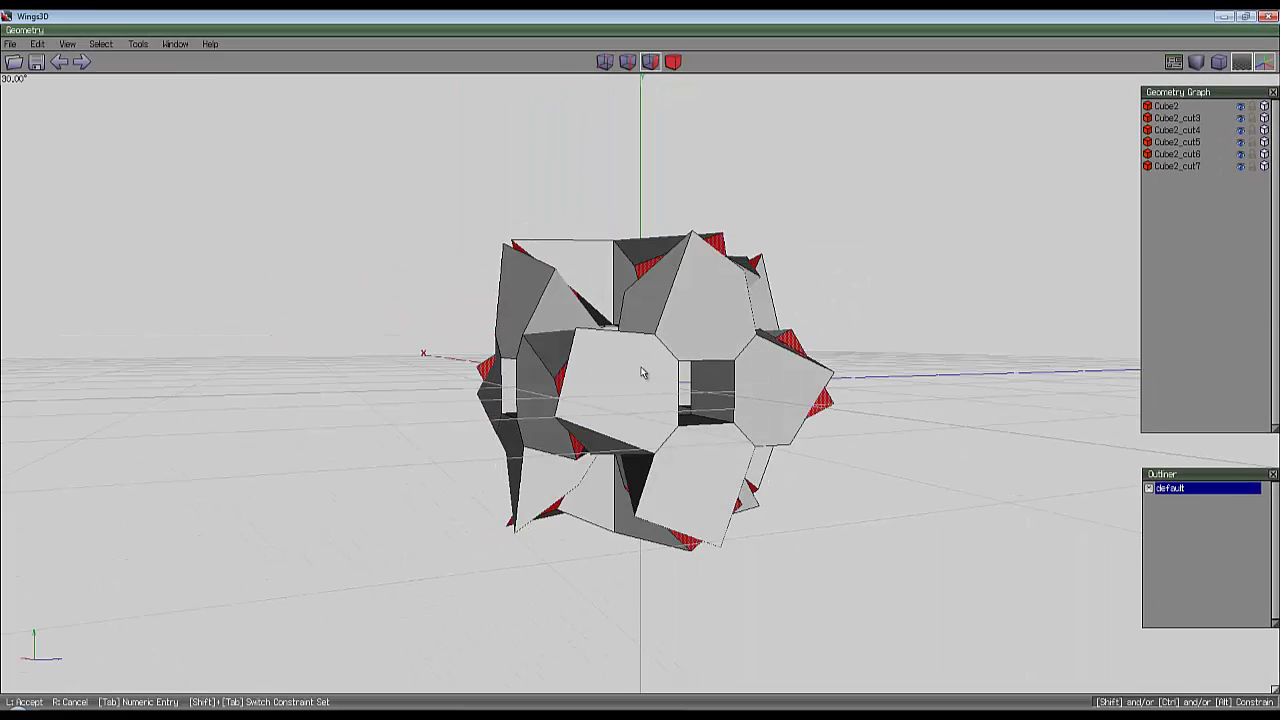
{"action": "left_click", "coordinate": [641, 372]}
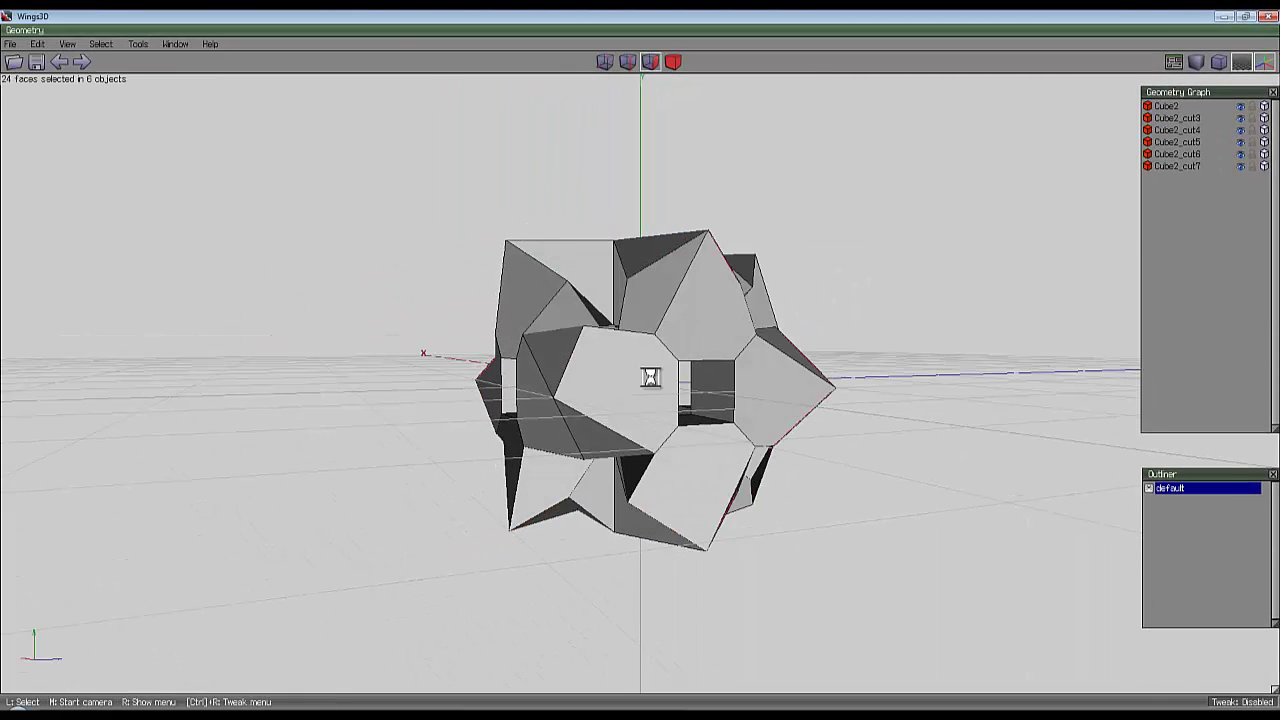
Step: Combine the six pieces into one object and weld their touching cap faces together
{"action": "middle_click", "coordinate": [642, 372]}
{"action": "left_click", "coordinate": [656, 190]}
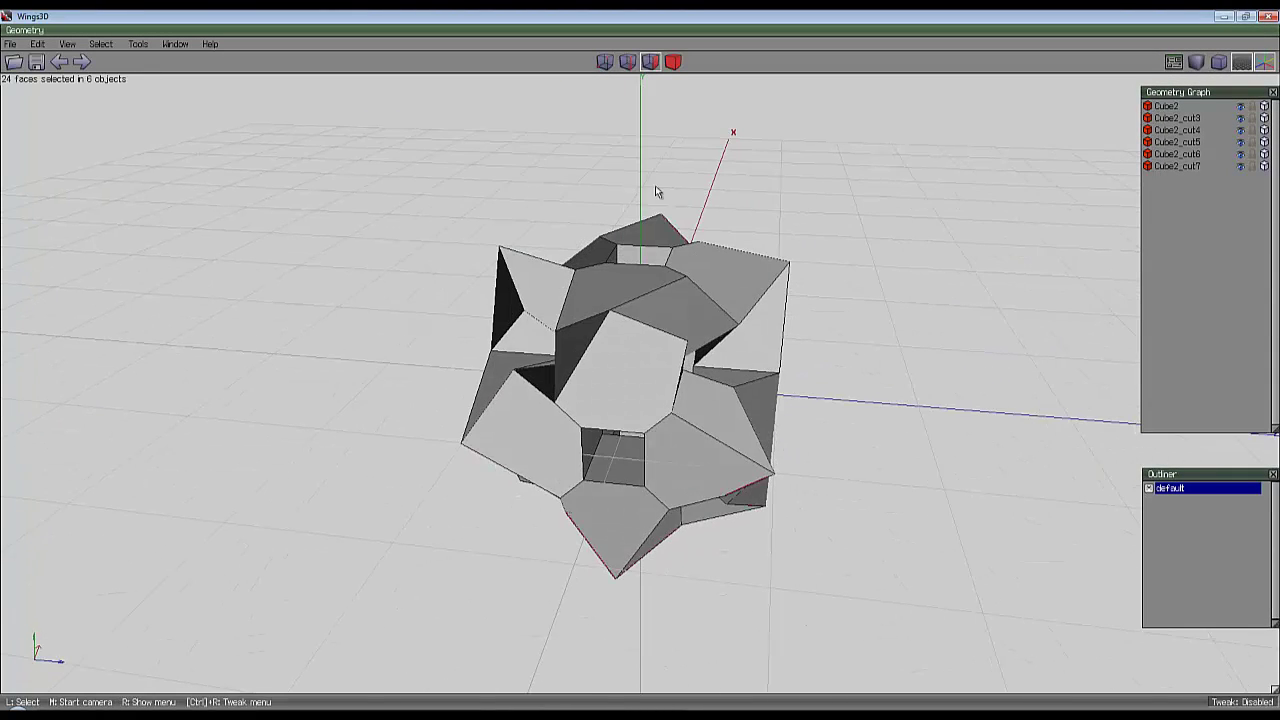
{"action": "left_click", "coordinate": [673, 62]}
{"action": "right_click", "coordinate": [672, 140]}
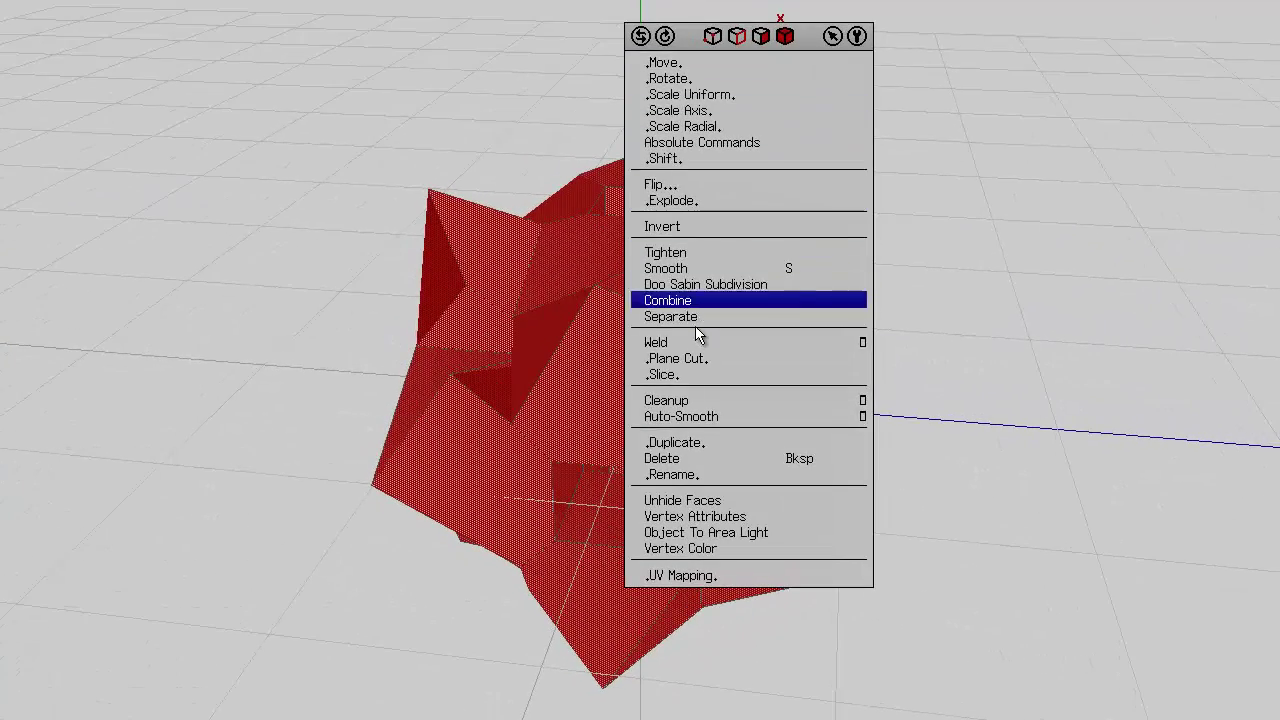
{"action": "left_click", "coordinate": [692, 346]}
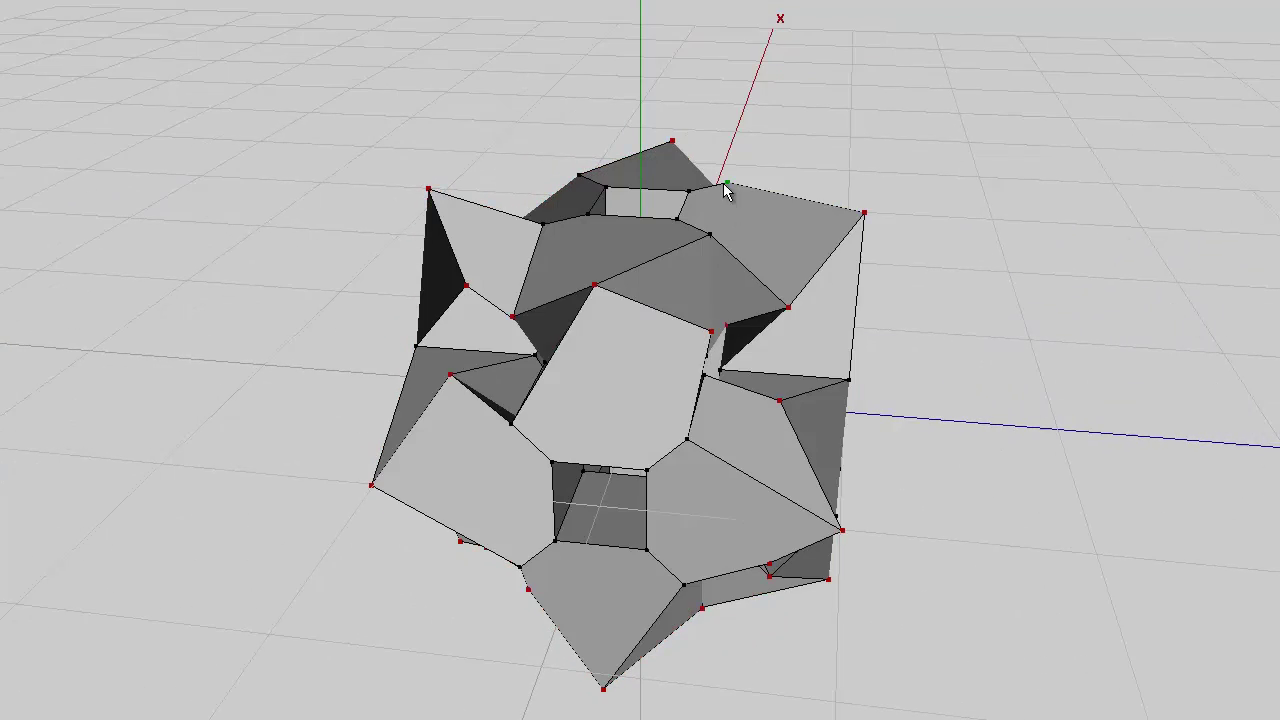
Step: Apply a Doo Sabin Subdivision to the whole welded model
{"action": "left_click", "coordinate": [718, 2]}
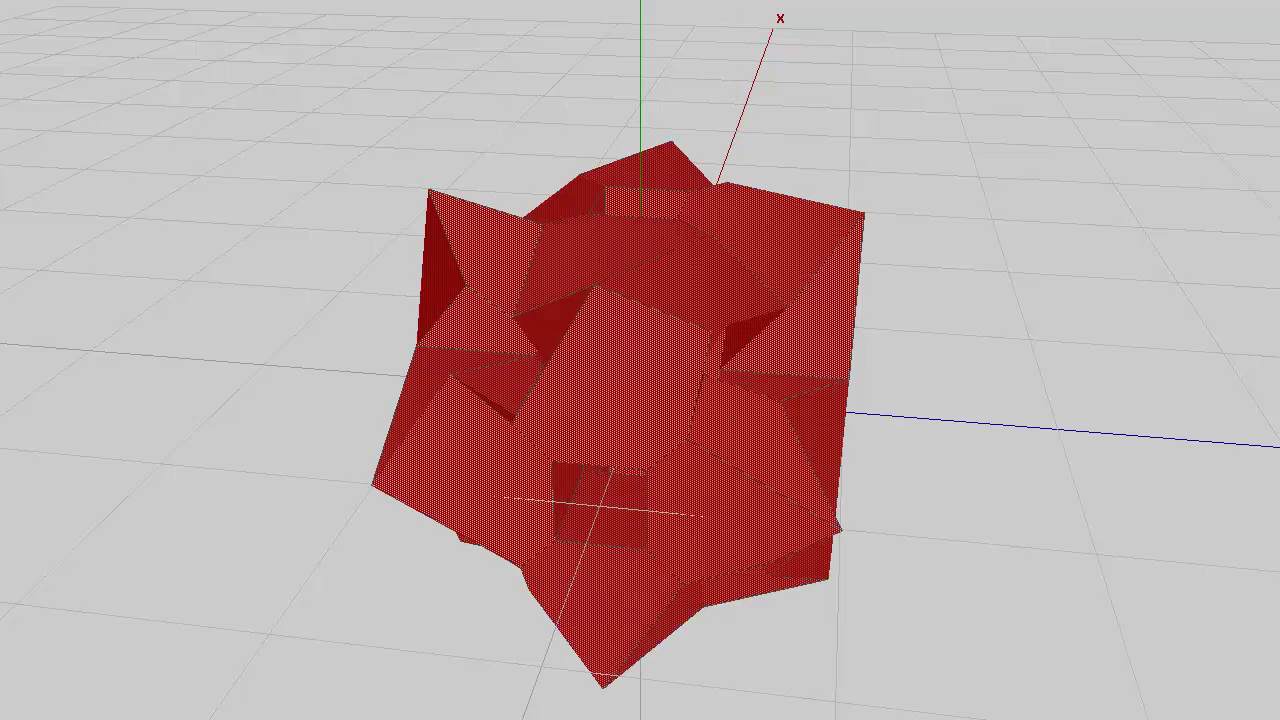
{"action": "right_click", "coordinate": [713, 113]}
{"action": "left_click", "coordinate": [742, 355]}
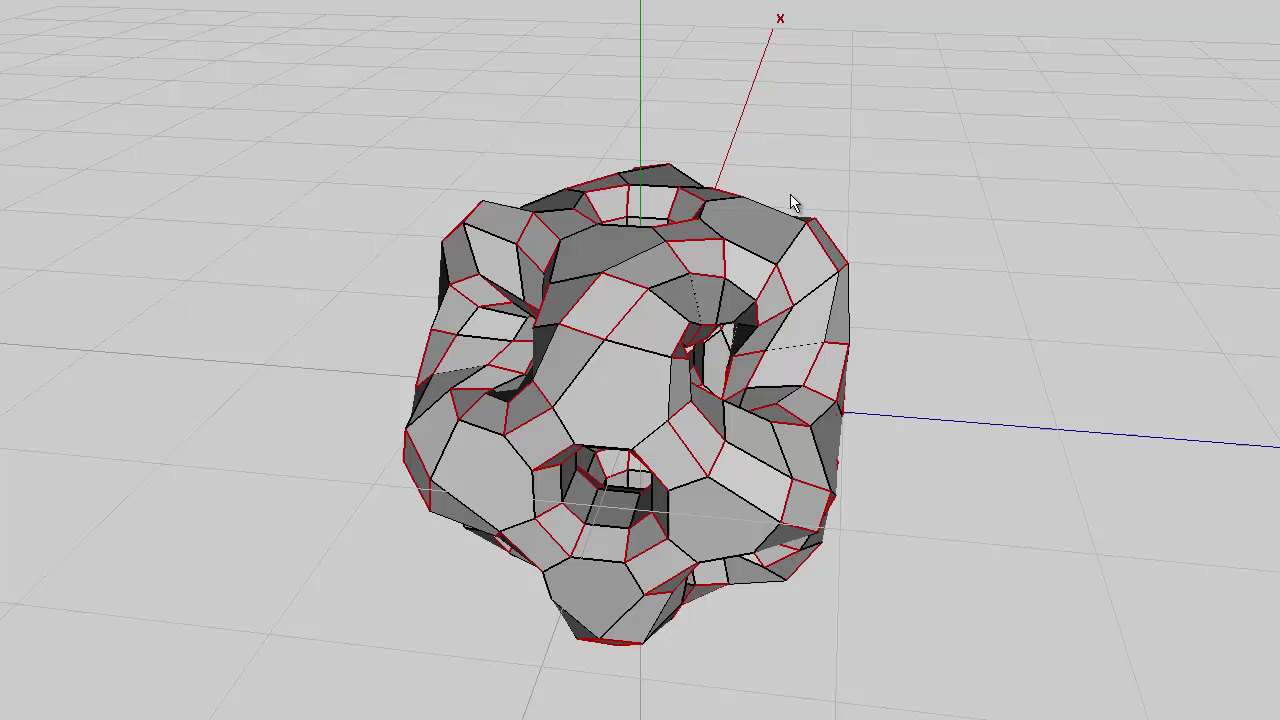
Step: Select the opposite edges of an outer arm quad, extend to all similar edges and their rings, and intrude the resulting face strips
{"action": "key", "text": "space"}
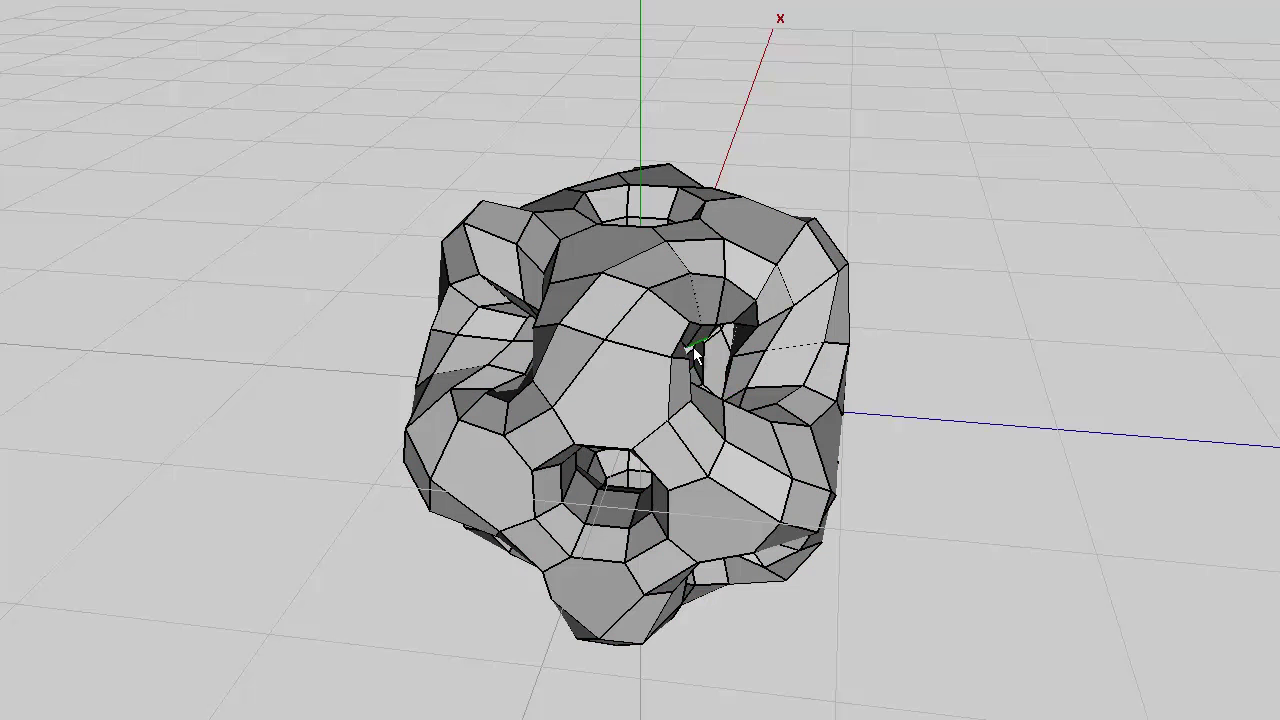
{"action": "double_click", "coordinate": [603, 308]}
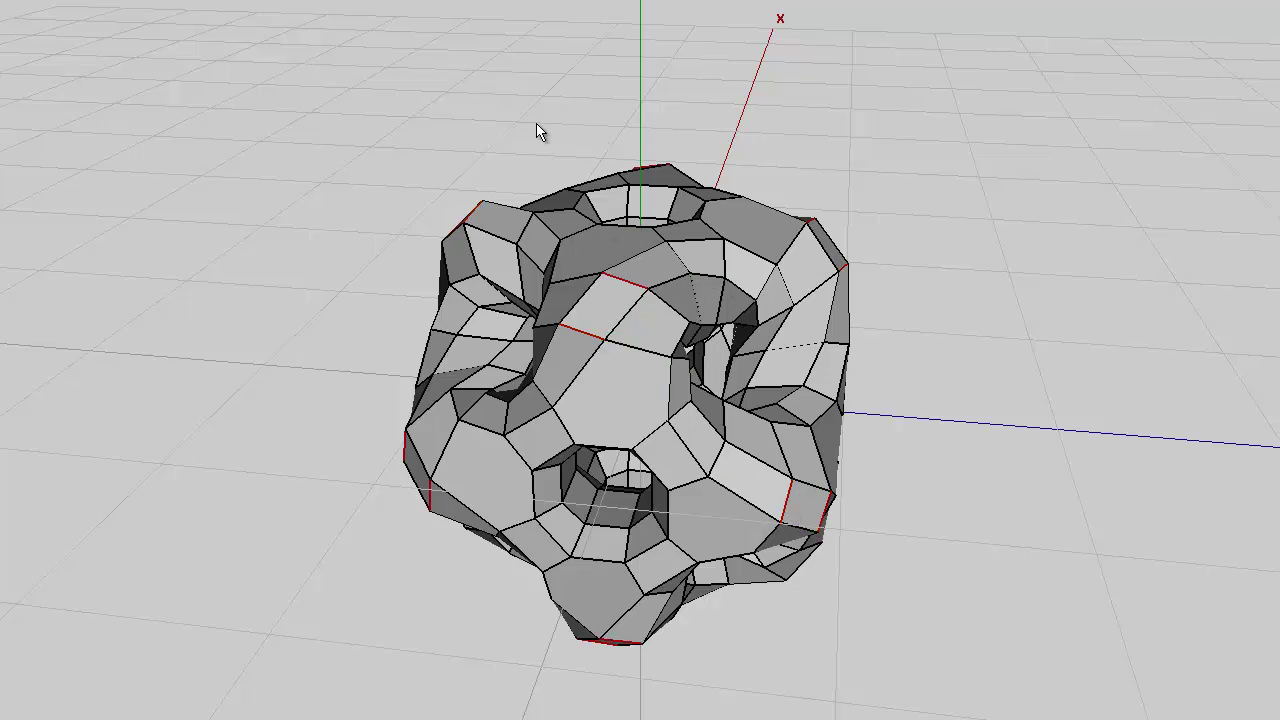
{"action": "double_click", "coordinate": [735, 186]}
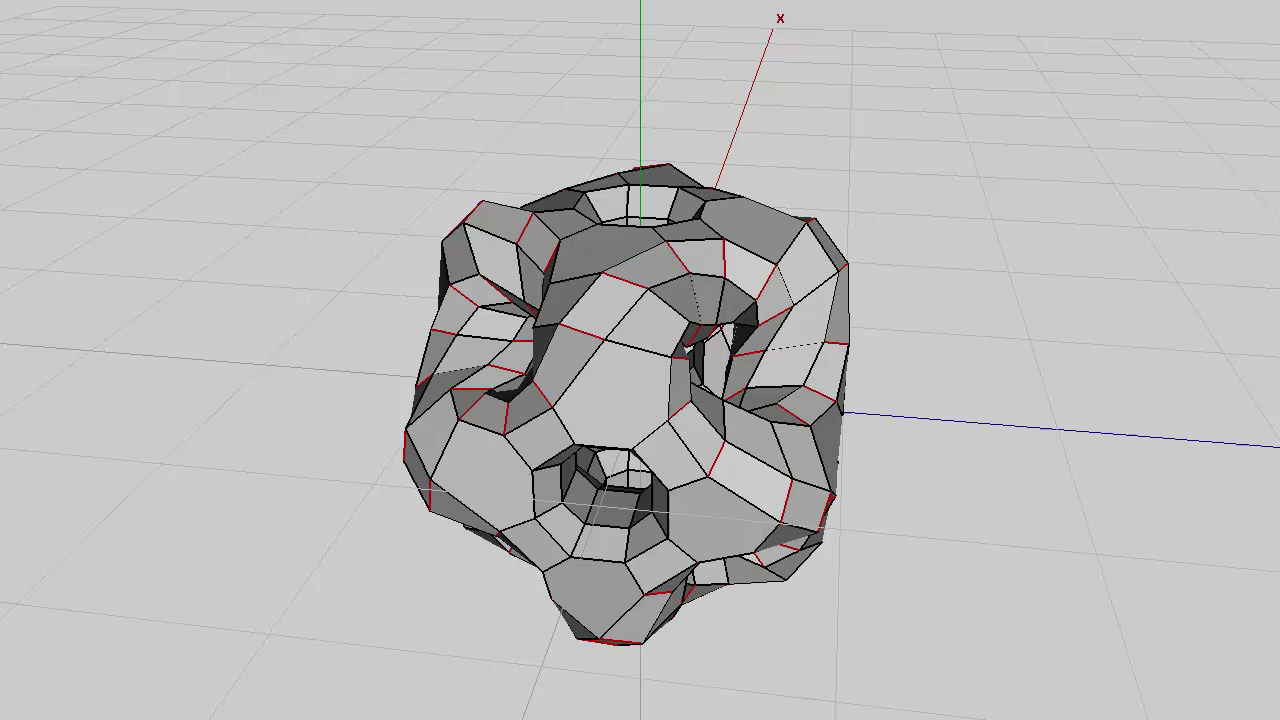
{"action": "key", "text": "f"}
{"action": "right_click", "coordinate": [610, 108]}
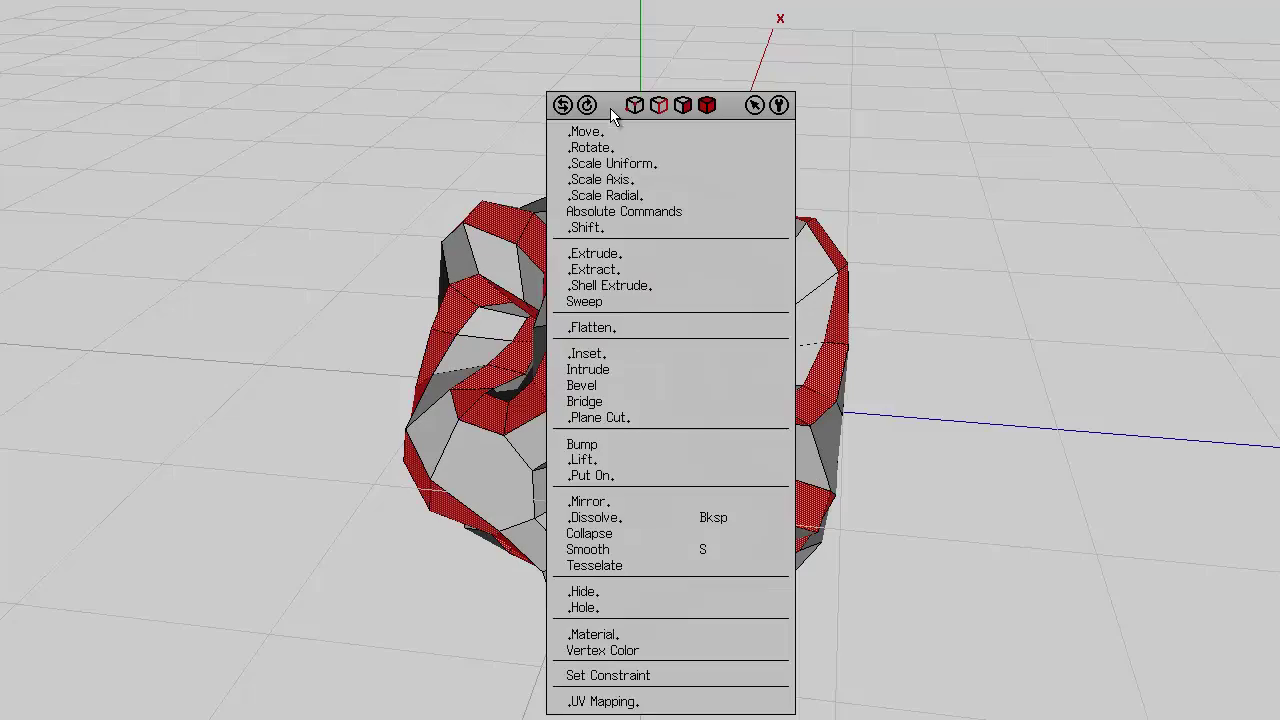
{"action": "left_click", "coordinate": [617, 370]}
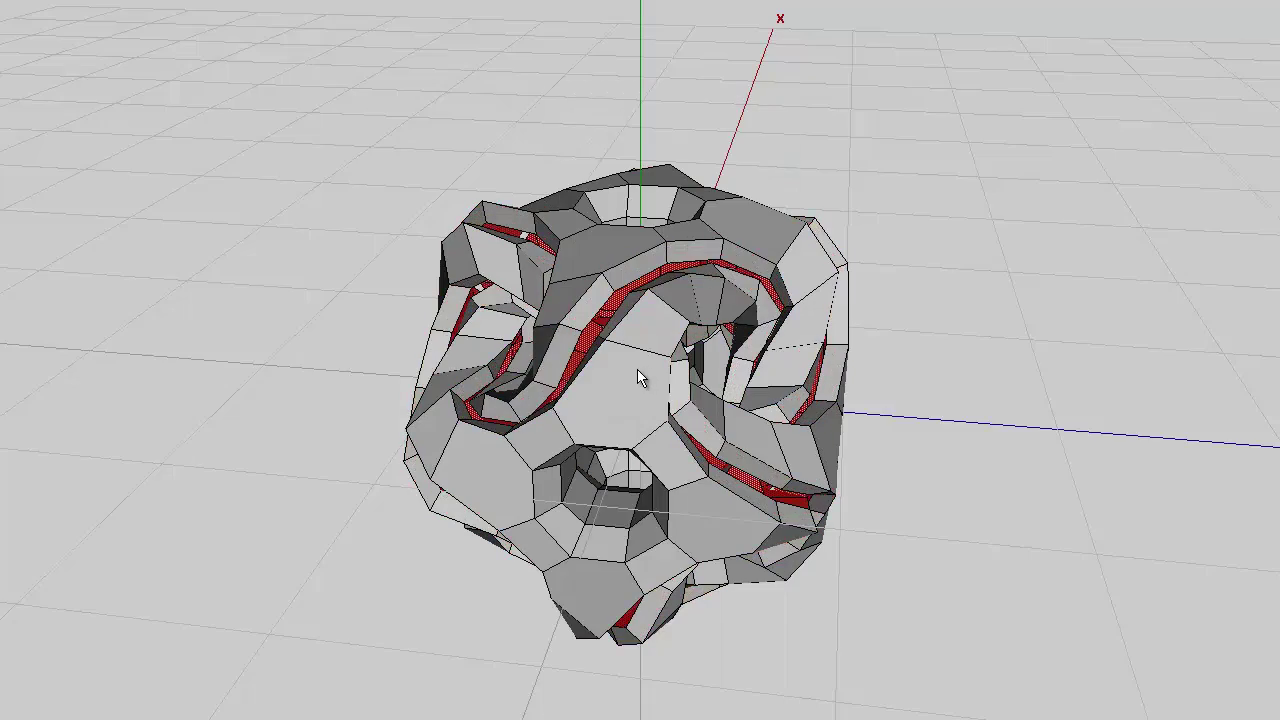
{"action": "scroll", "coordinate": [640, 370], "scroll_direction": "up", "scroll_amount": 5}
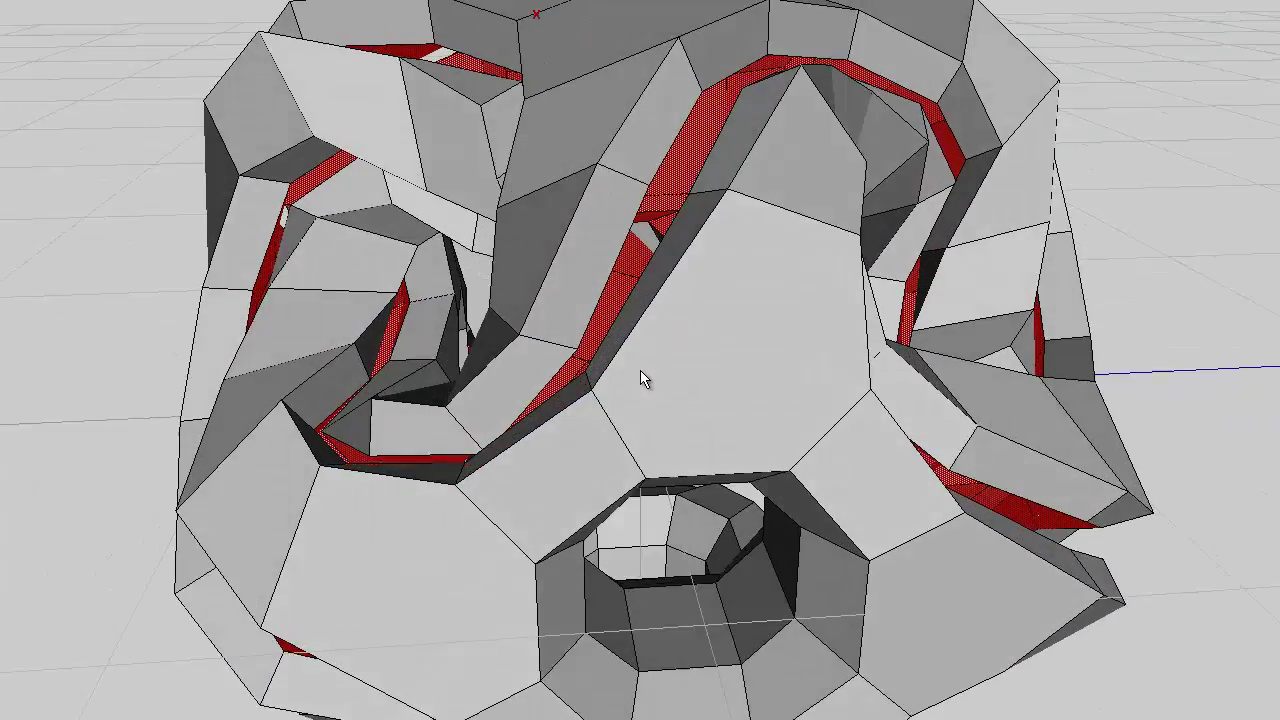
{"action": "scroll", "coordinate": [640, 370], "scroll_direction": "down", "scroll_amount": 3}
{"action": "key", "text": "space"}
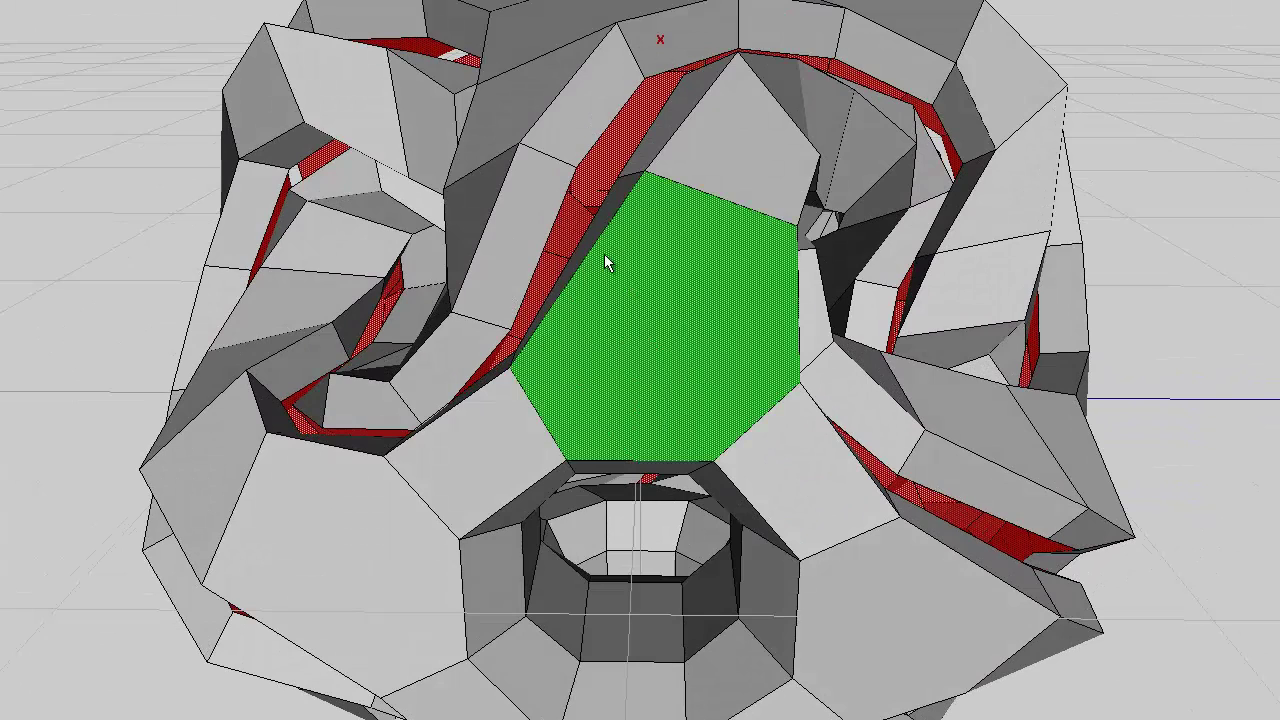
Step: Try a slight bevel on all edge loops bordering the arms around the intruded strips
{"action": "left_click", "coordinate": [581, 68]}
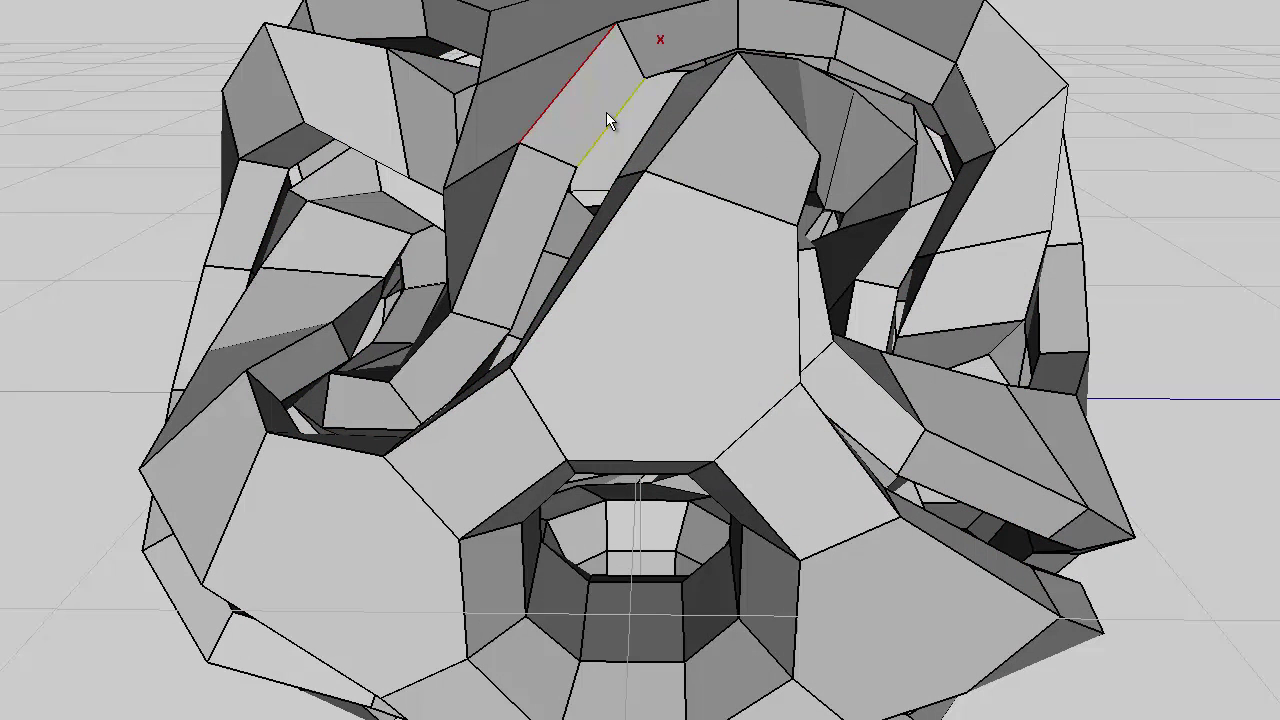
{"action": "left_click", "coordinate": [606, 112]}
{"action": "key", "text": "l"}
{"action": "key", "text": "i"}
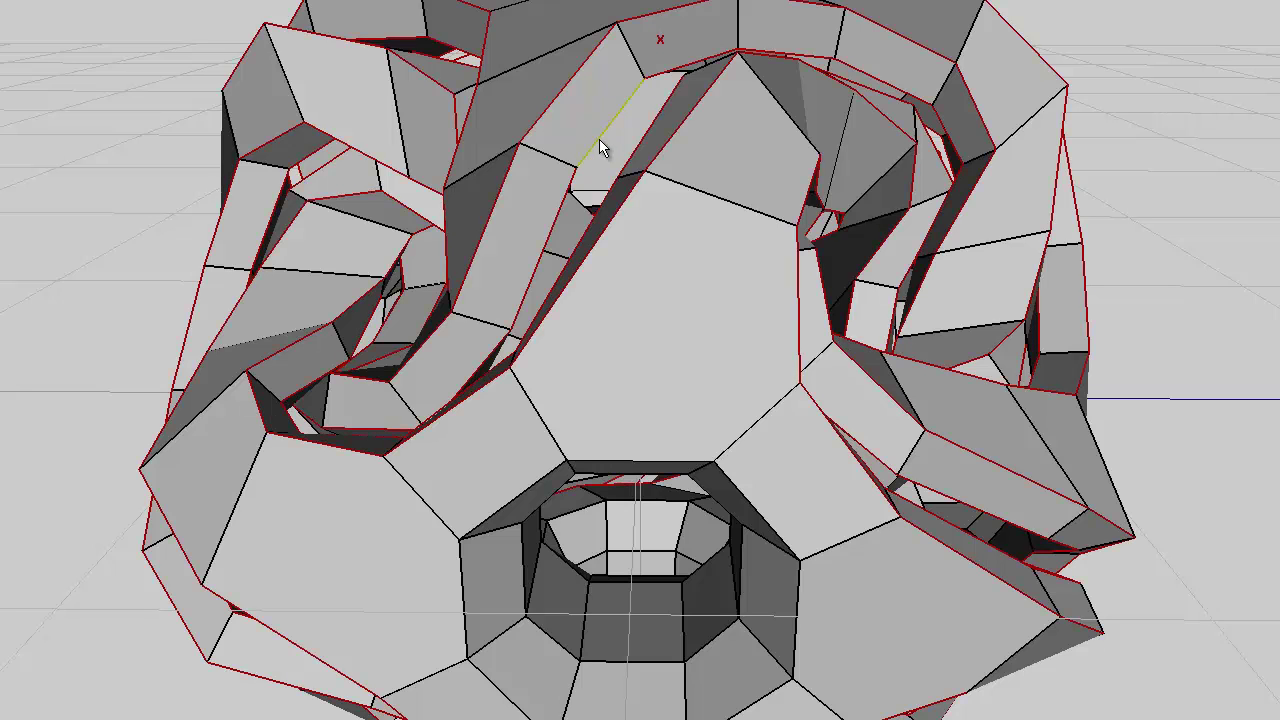
{"action": "right_click", "coordinate": [551, 29]}
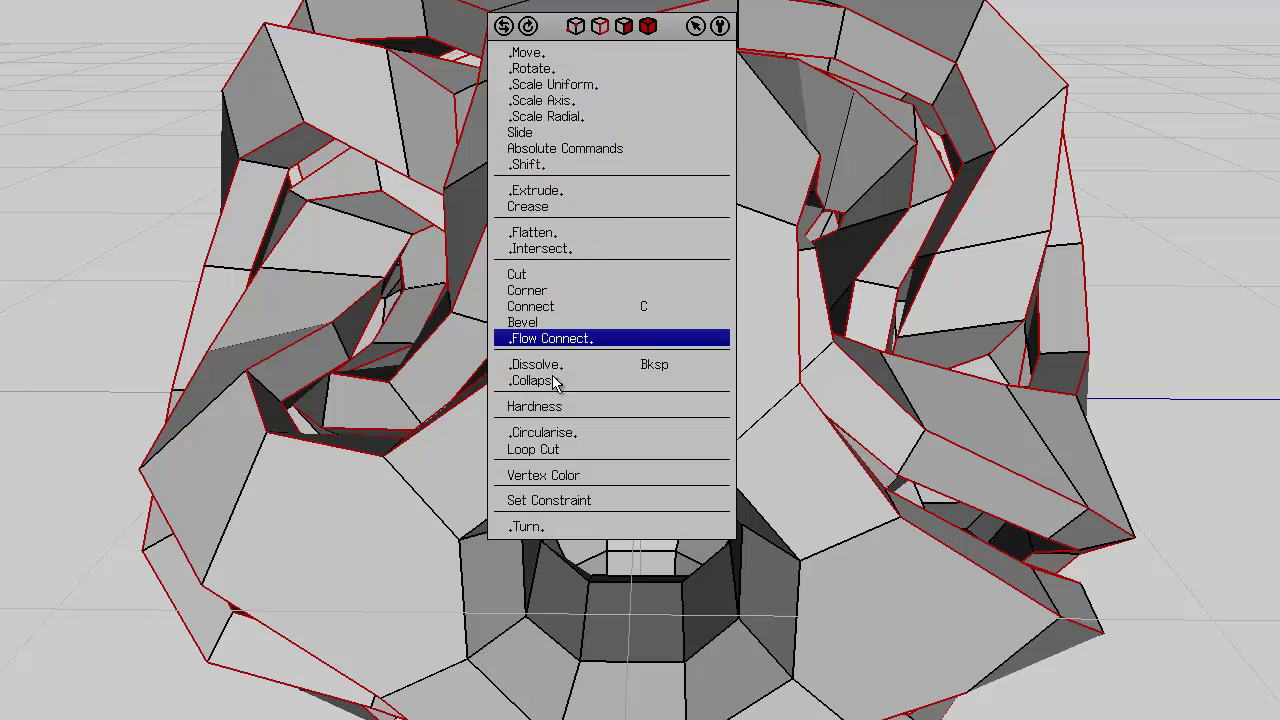
{"action": "left_click", "coordinate": [549, 322]}
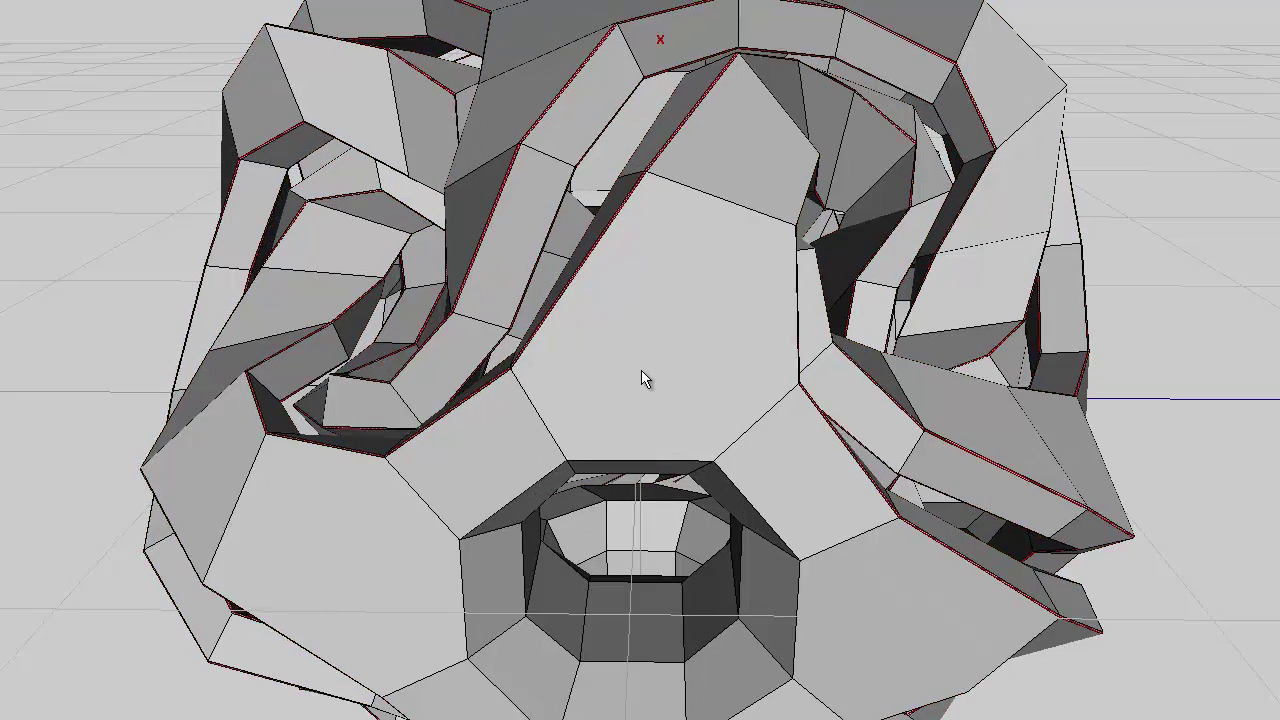
{"action": "left_click", "coordinate": [709, 17]}
Step: Try smoothing the whole bevelled model and inspect the rounded form from several sides
{"action": "key", "text": "b"}
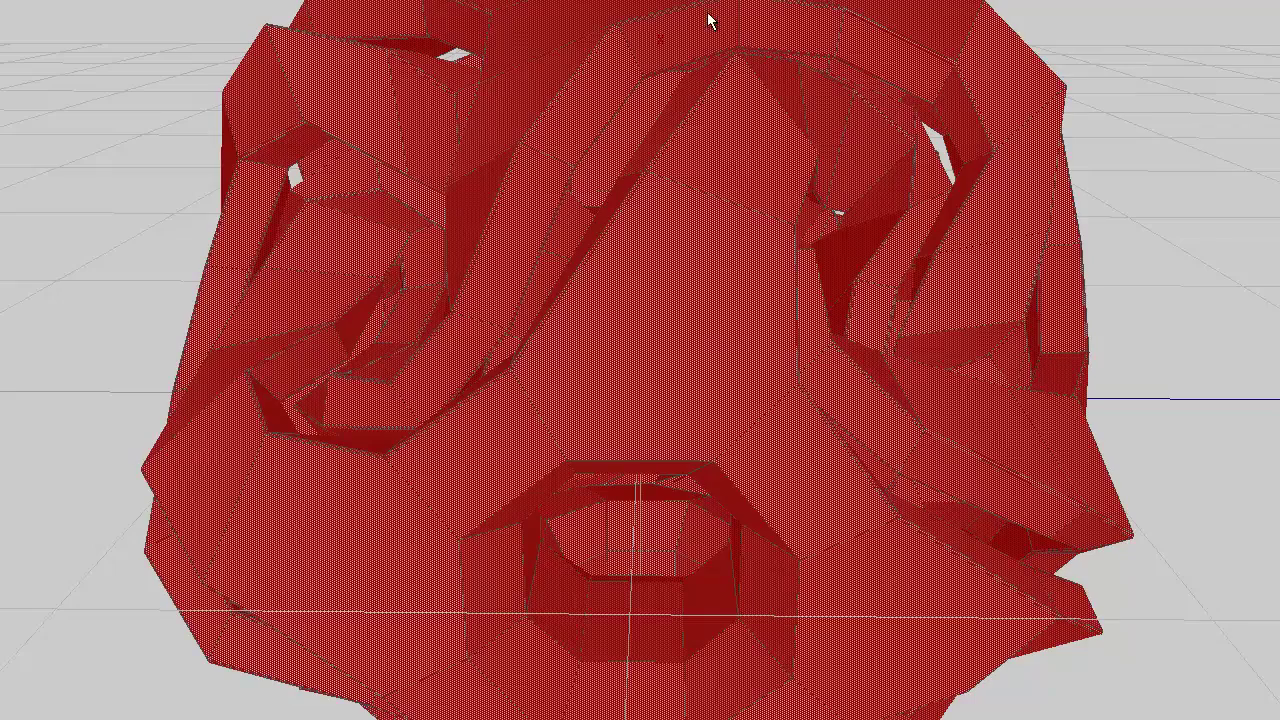
{"action": "key", "text": "s"}
{"action": "key", "text": "space"}
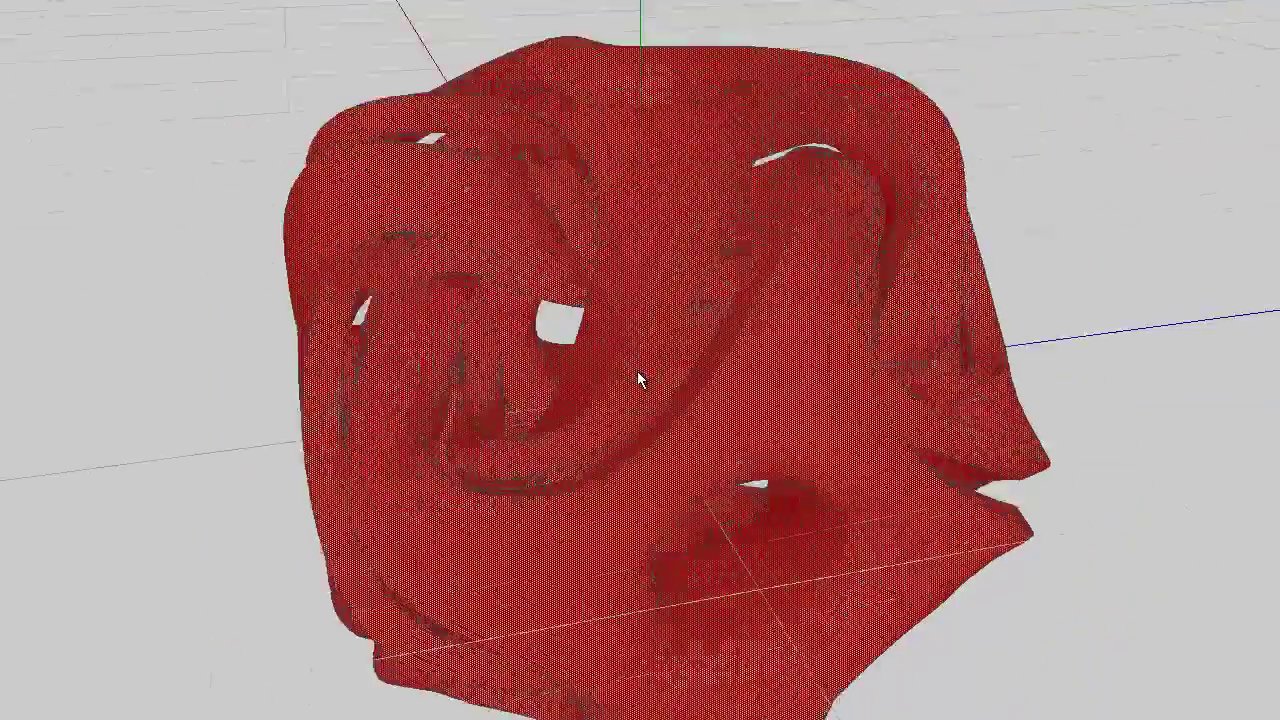
{"action": "scroll", "coordinate": [641, 375], "scroll_direction": "up", "scroll_amount": 4}
{"action": "left_click", "coordinate": [641, 375]}
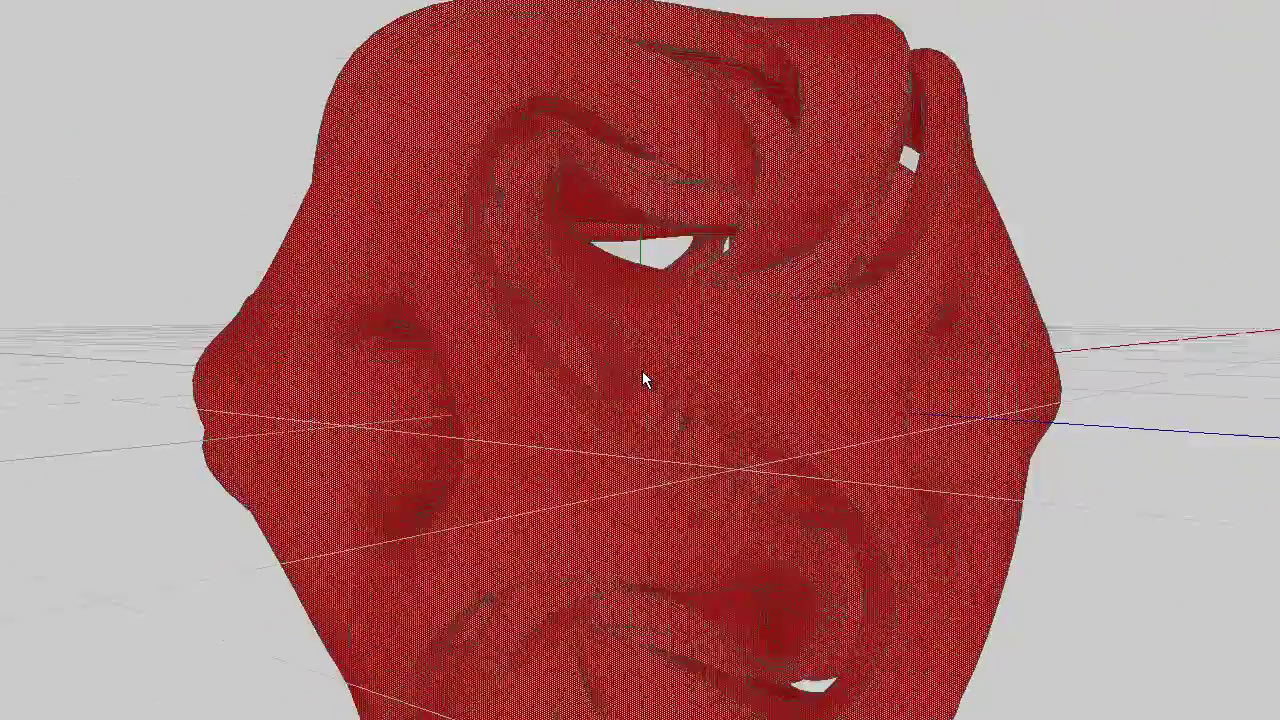
{"action": "middle_click_drag", "start_coordinate": [643, 371], "coordinate": [802, 169]}
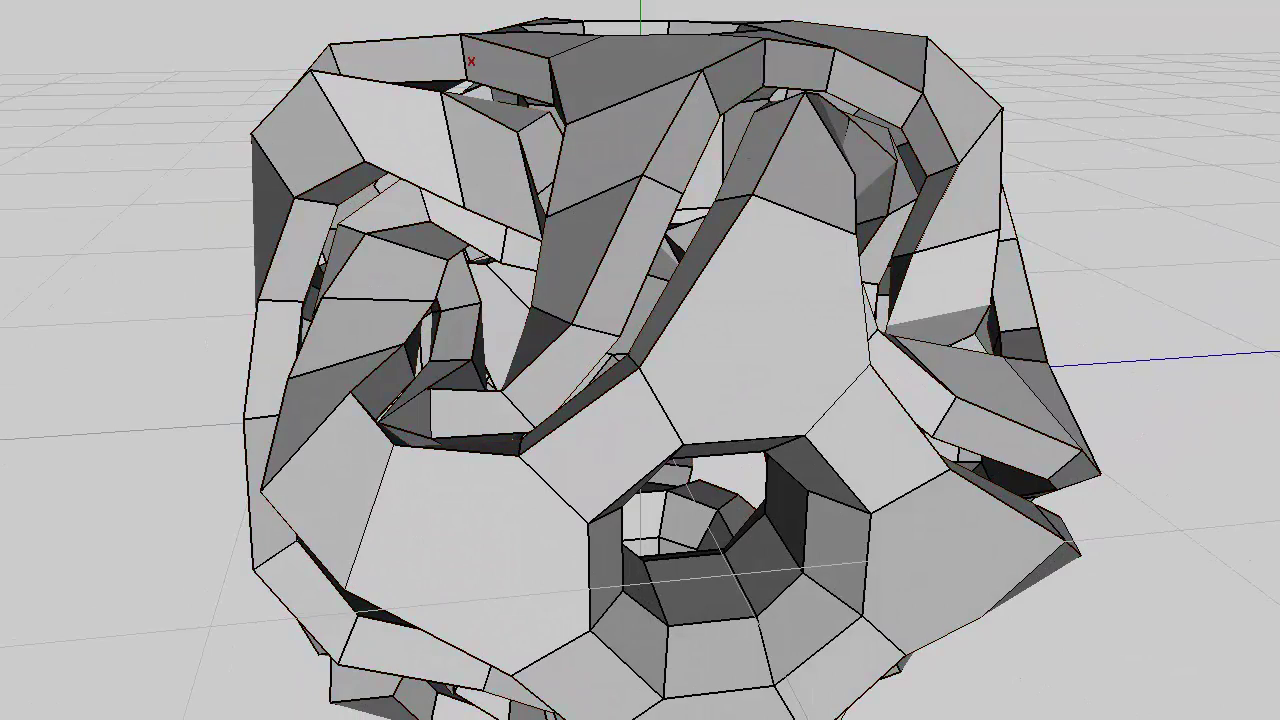
Step: Try smoothing the whole unbevelled model twice and undo both smoothings
{"action": "left_click", "coordinate": [901, 207]}
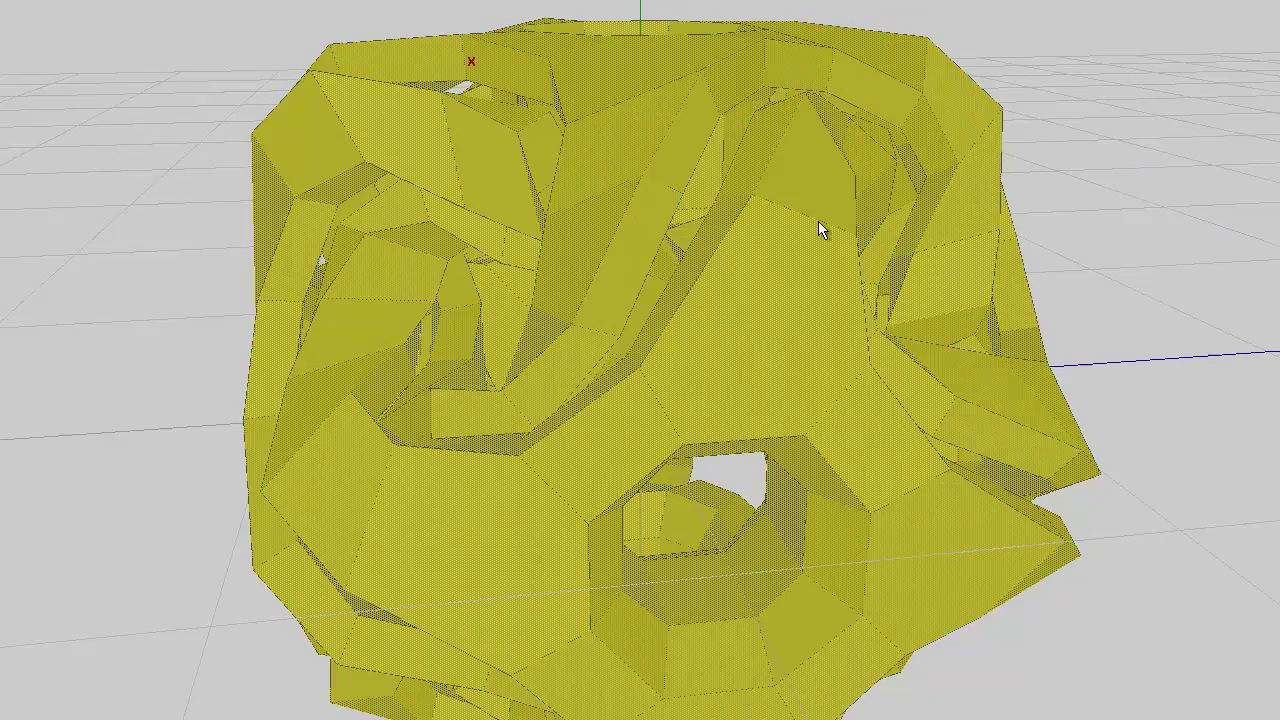
{"action": "key", "text": "s"}
{"action": "key", "text": "s"}
{"action": "key", "text": "space"}
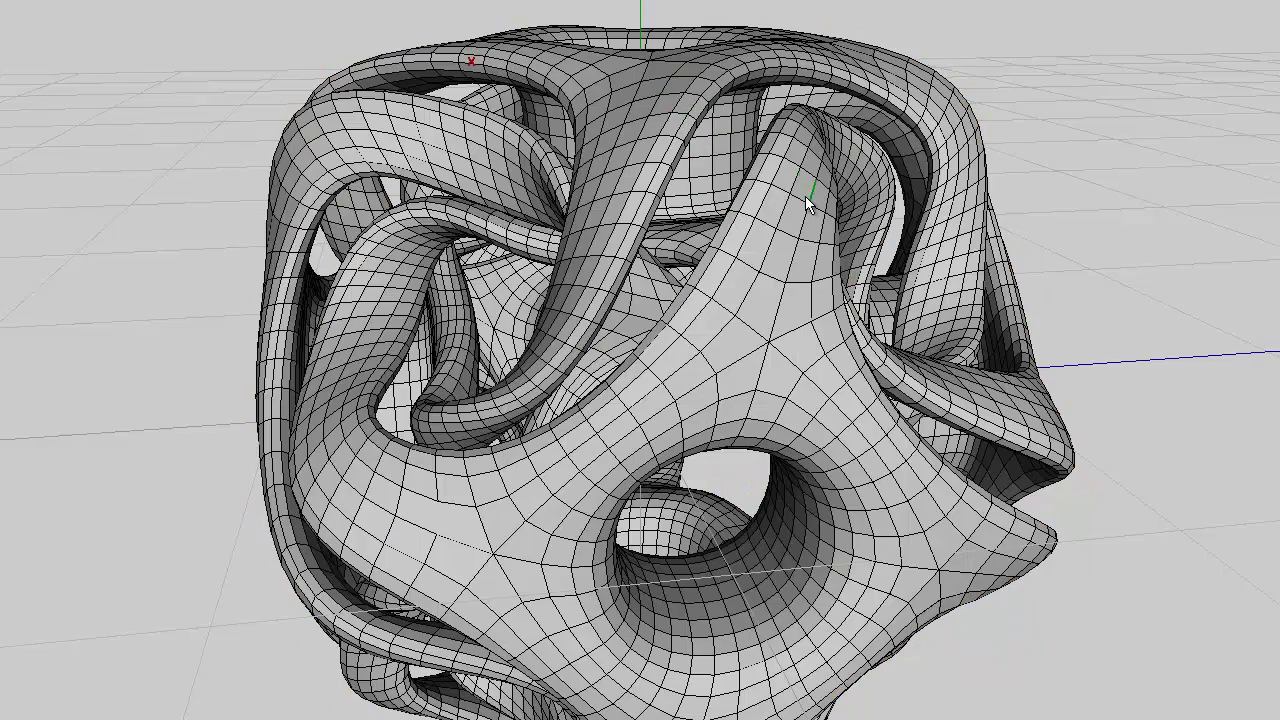
{"action": "left_click", "coordinate": [780, 192]}
{"action": "key", "text": "ctrl+alt+z"}
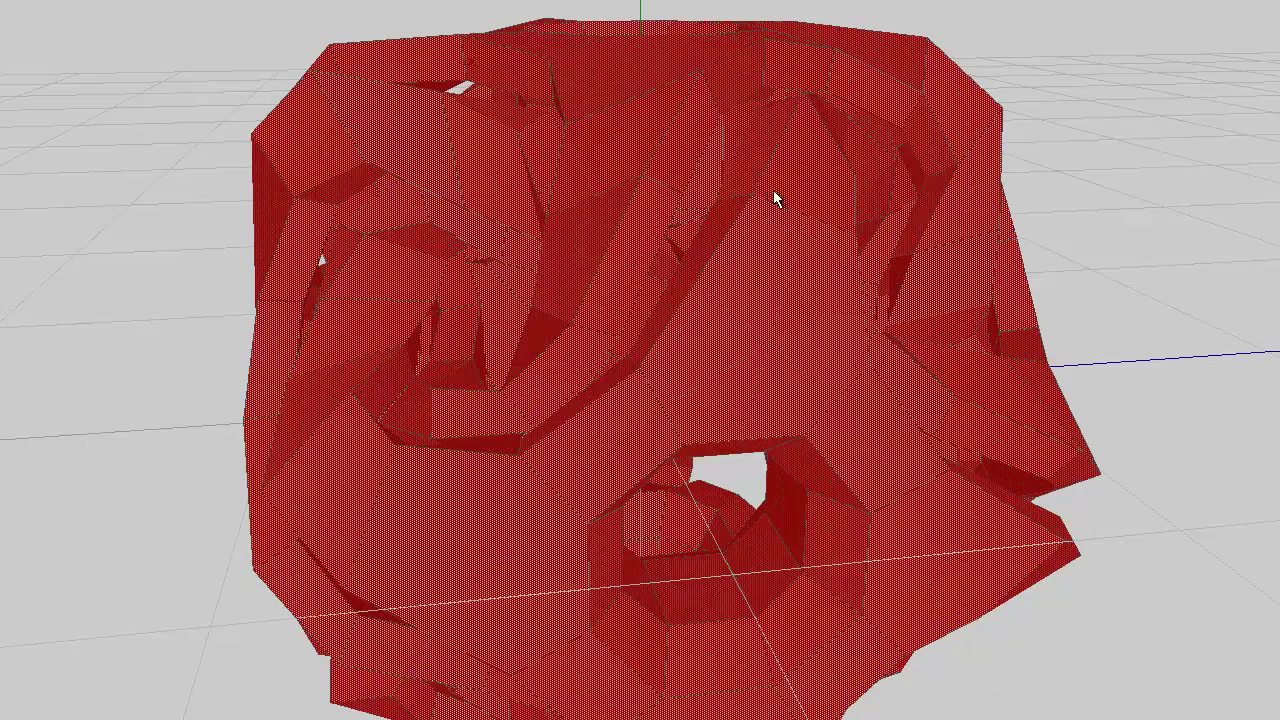
Step: Select both long edges of an arm strip, extend to all similar loops, and set their hardness to hard
{"action": "key", "text": "space"}
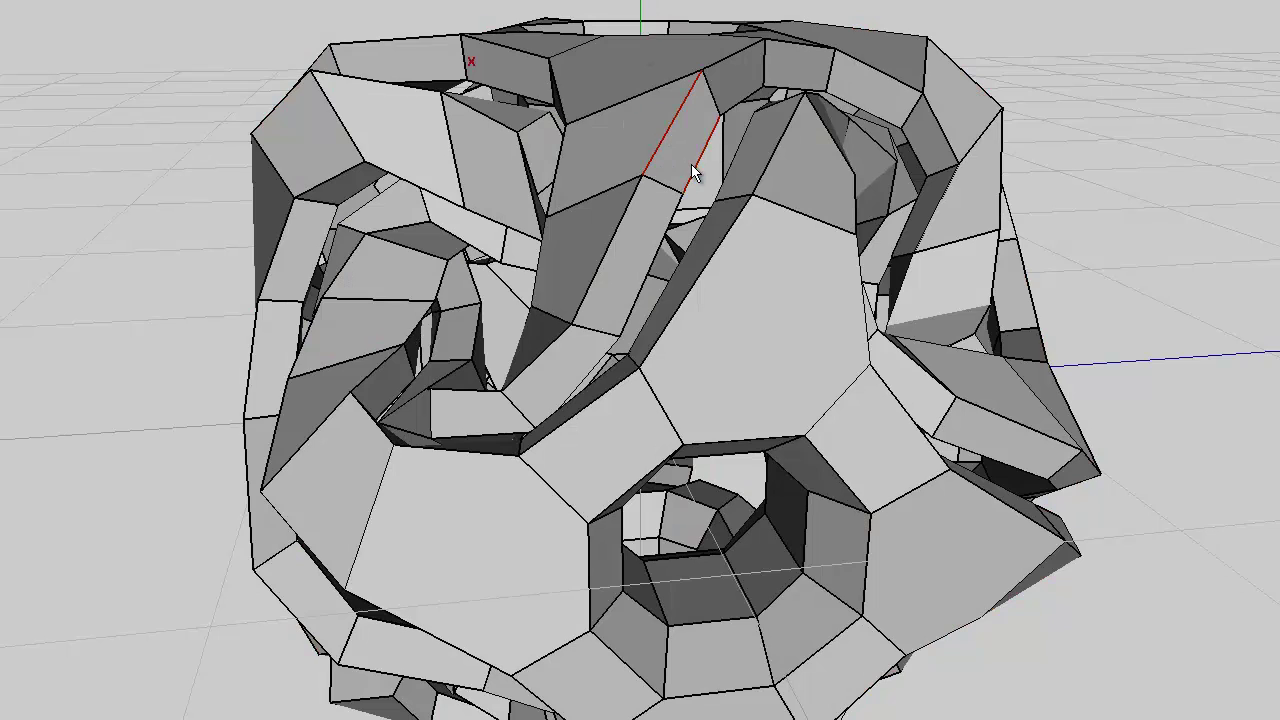
{"action": "key", "text": "l"}
{"action": "key", "text": "i"}
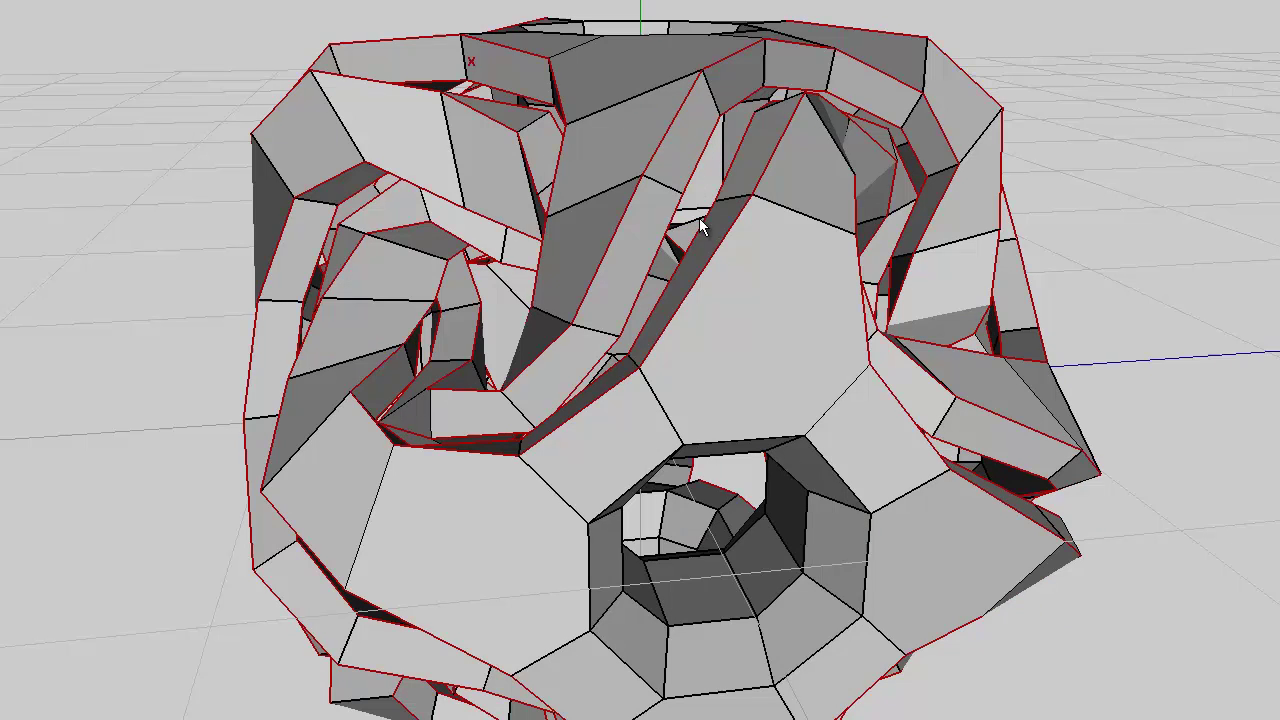
{"action": "right_click", "coordinate": [640, 94]}
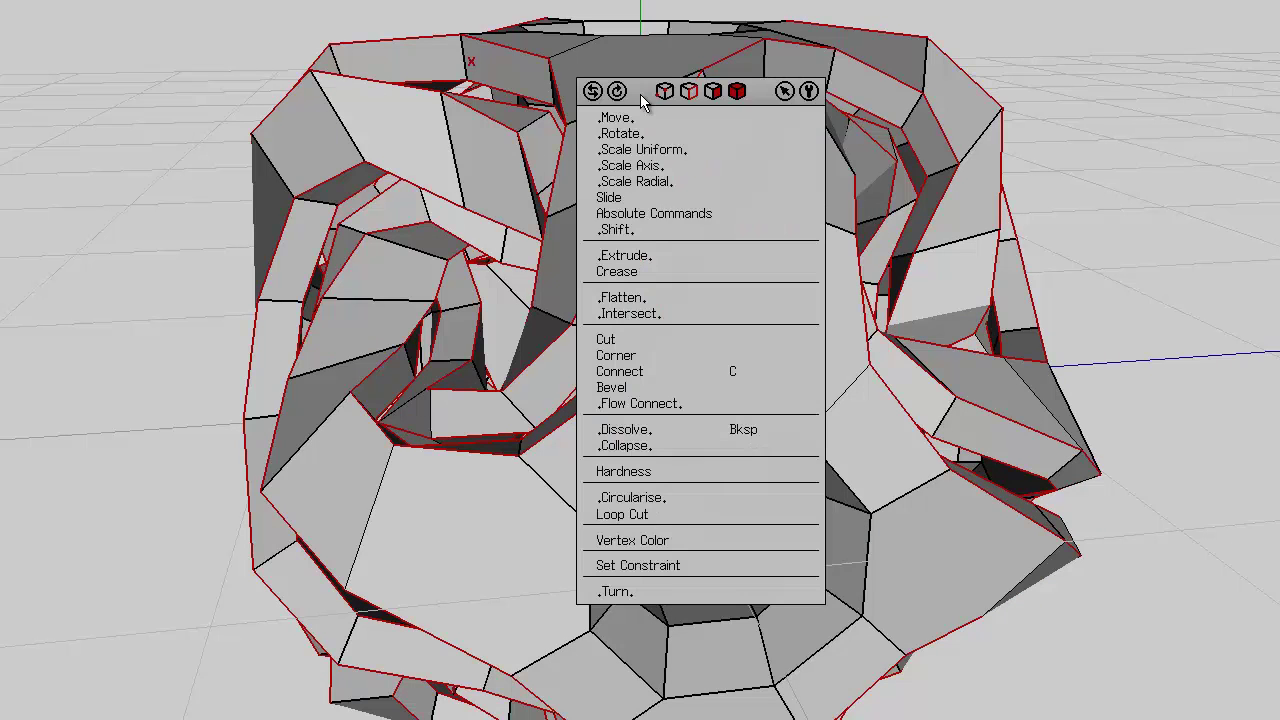
{"action": "left_click", "coordinate": [660, 474]}
{"action": "left_click", "coordinate": [649, 510]}
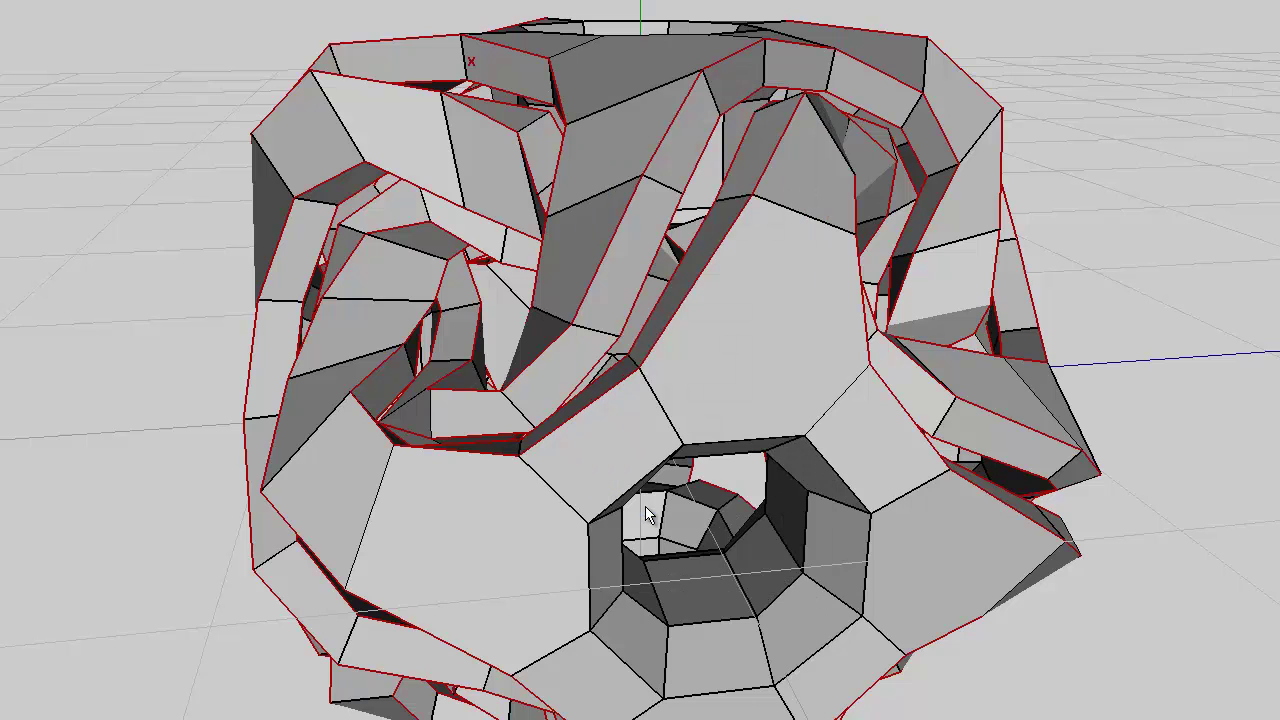
Step: Smooth the whole model twice with its arm edge loops kept hard
{"action": "key", "text": "space"}
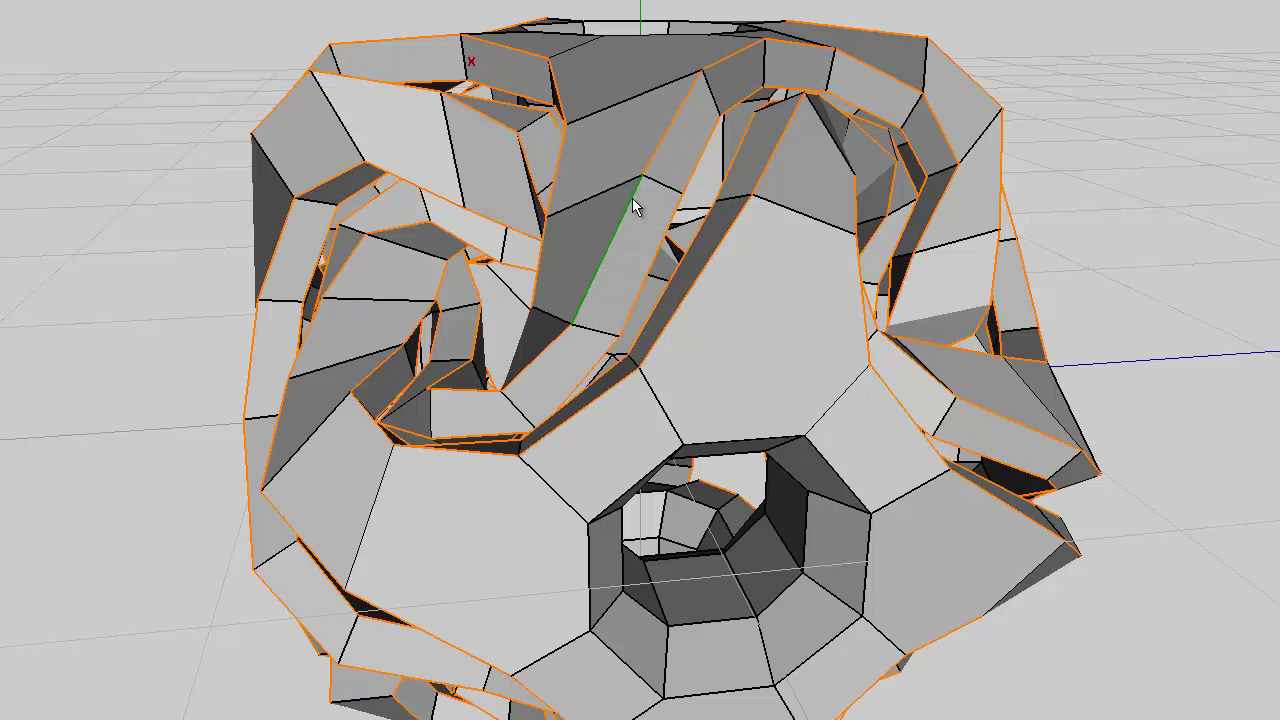
{"action": "key", "text": "b"}
{"action": "left_click", "coordinate": [691, 92]}
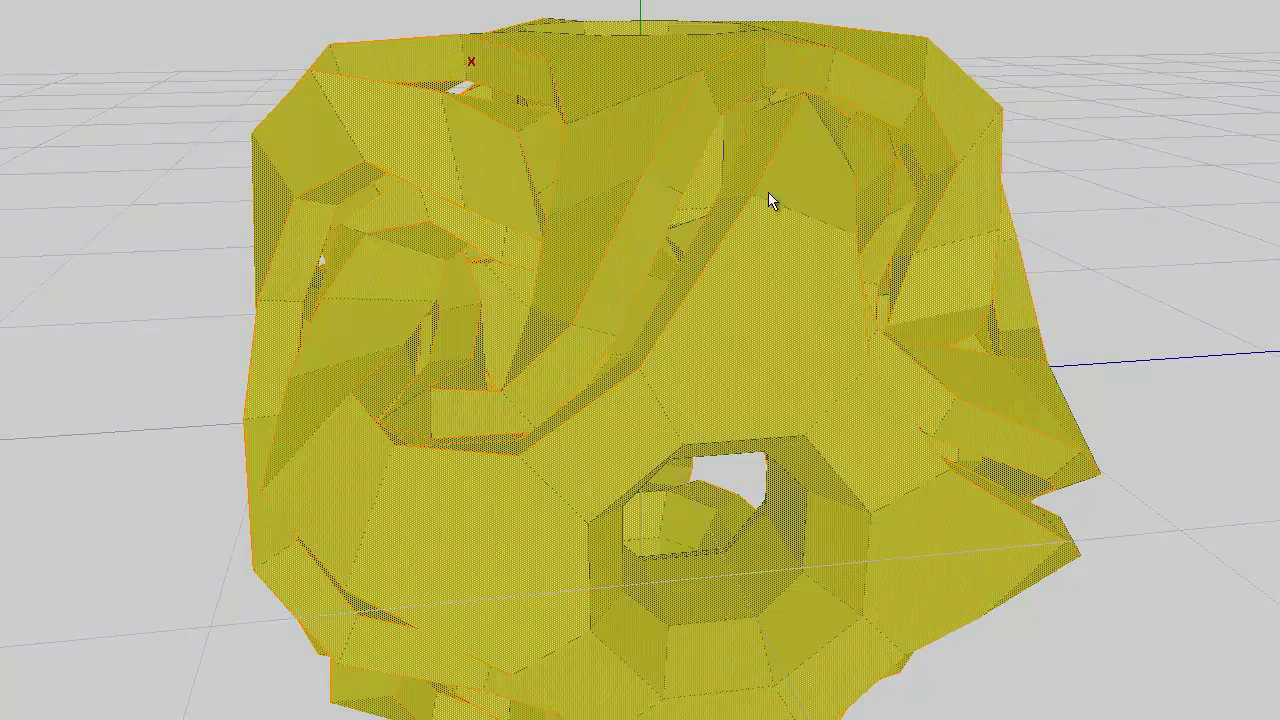
{"action": "key", "text": "s"}
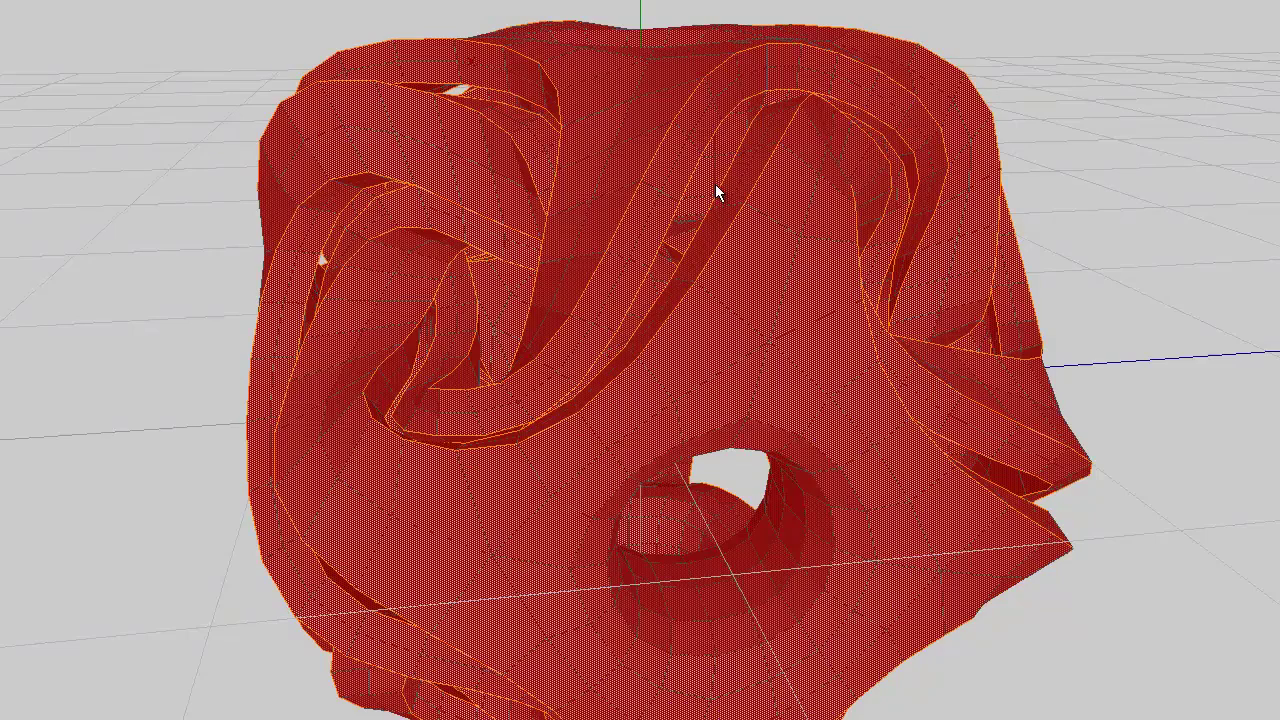
{"action": "key", "text": "s"}
{"action": "key", "text": "space"}
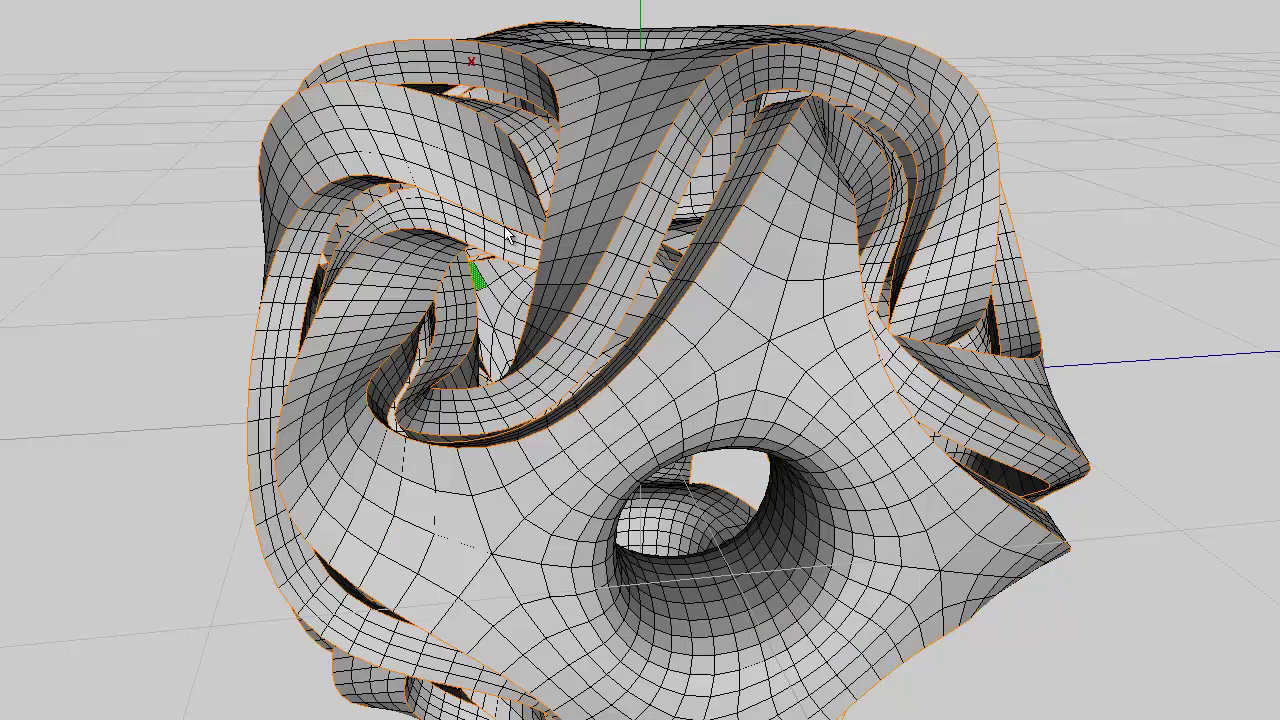
Step: Select the hard edges along all arm strips and try to bevel them
{"action": "left_click", "coordinate": [665, 140]}
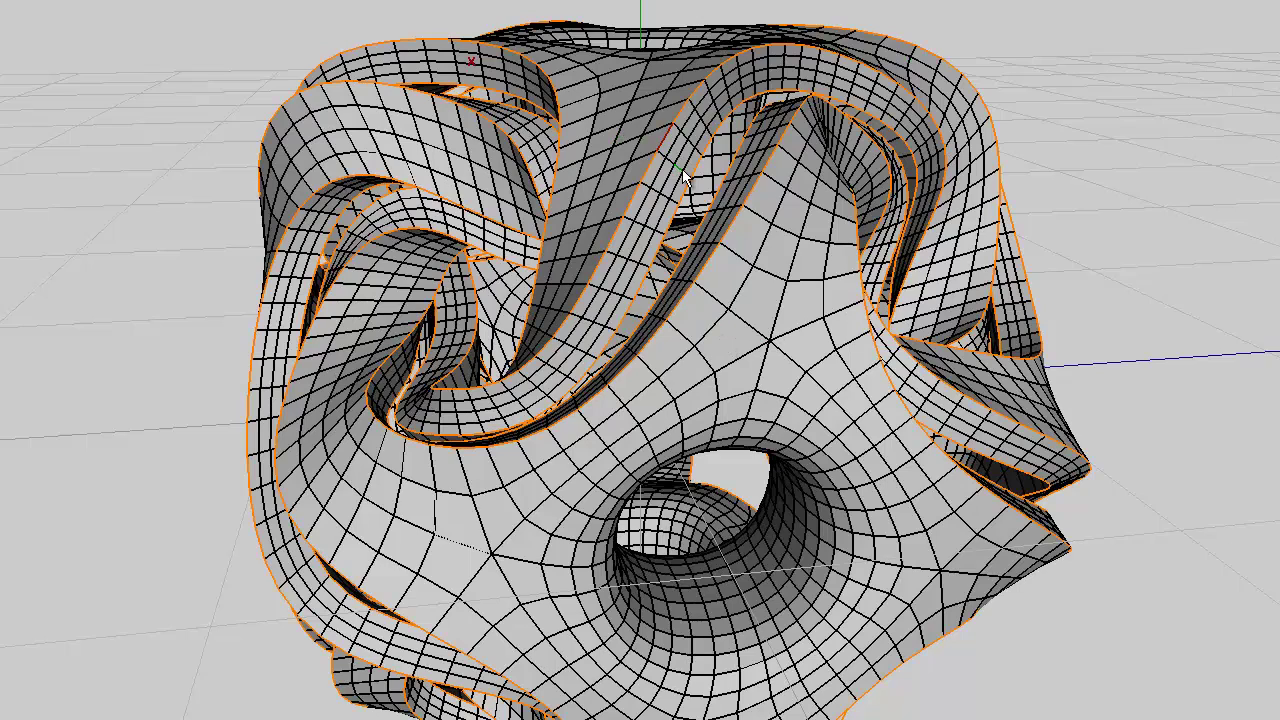
{"action": "double_click", "coordinate": [684, 176]}
{"action": "key", "text": "i"}
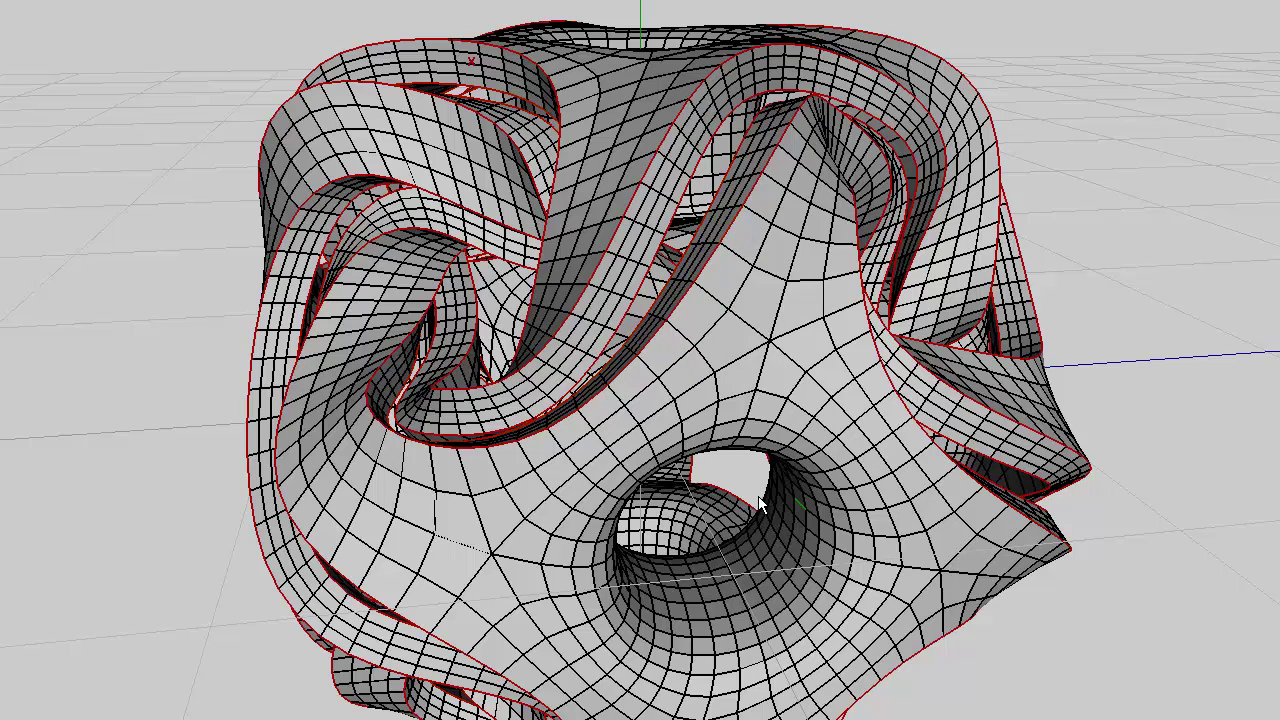
{"action": "scroll", "coordinate": [672, 370], "scroll_direction": "up", "scroll_amount": 2}
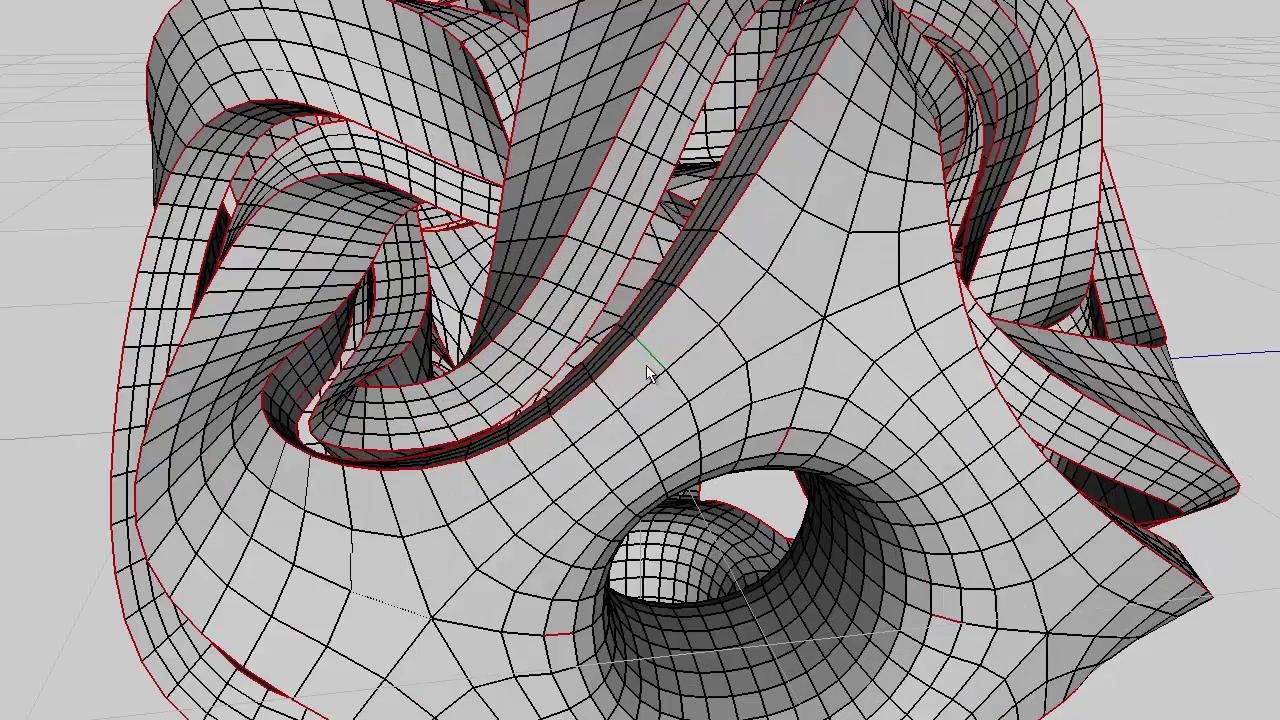
{"action": "scroll", "coordinate": [660, 385], "scroll_direction": "up", "scroll_amount": 5}
{"action": "scroll", "coordinate": [659, 385], "scroll_direction": "up", "scroll_amount": 4}
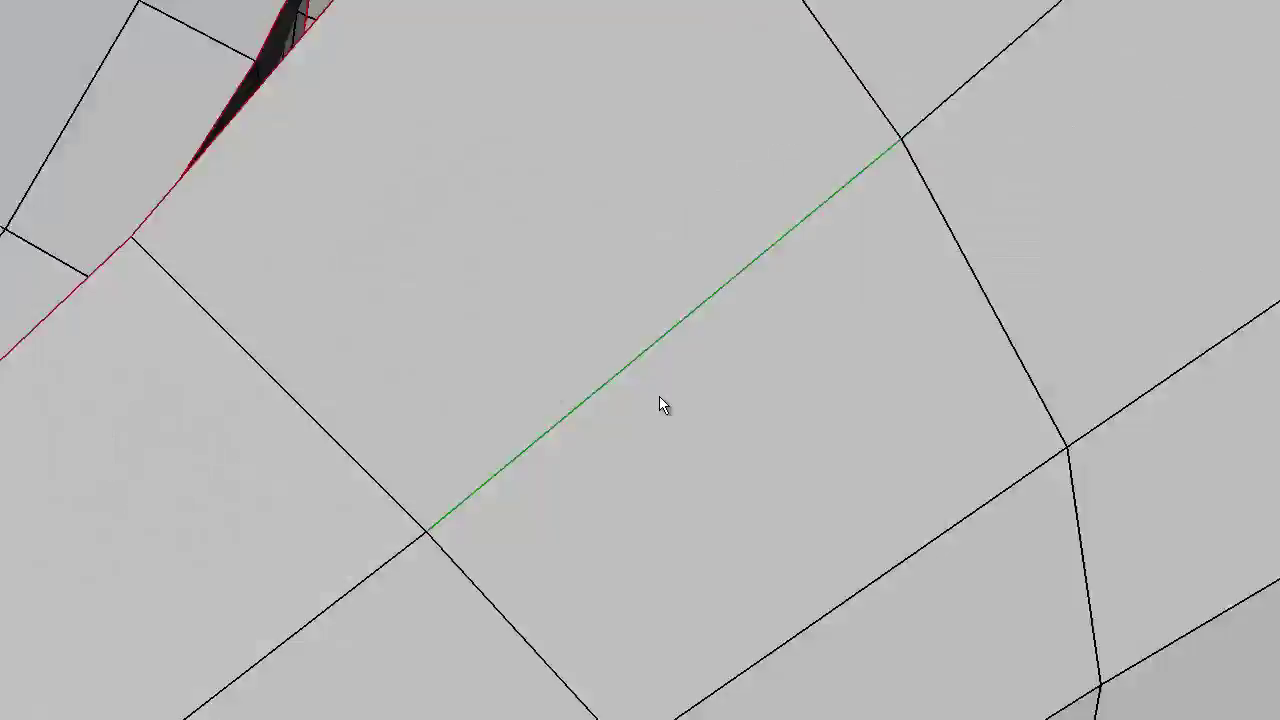
{"action": "scroll", "coordinate": [659, 396], "scroll_direction": "down", "scroll_amount": 8}
{"action": "right_click", "coordinate": [672, 90]}
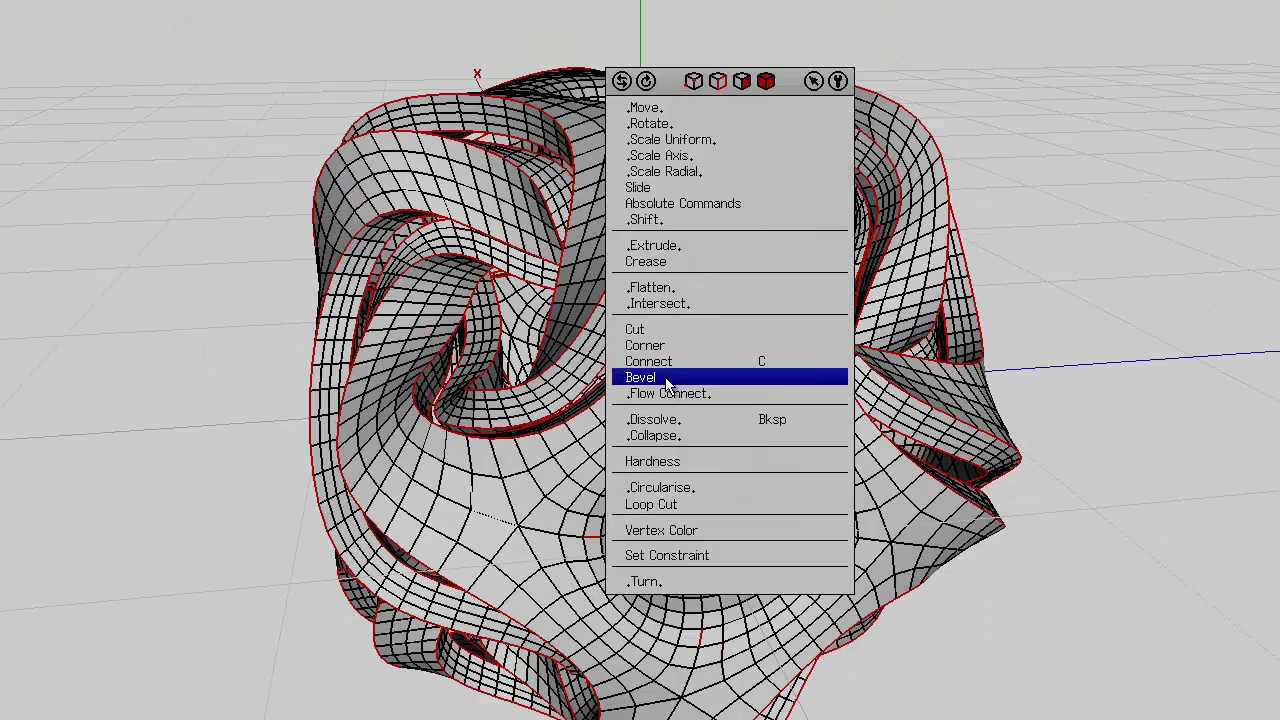
{"action": "left_click", "coordinate": [672, 388]}
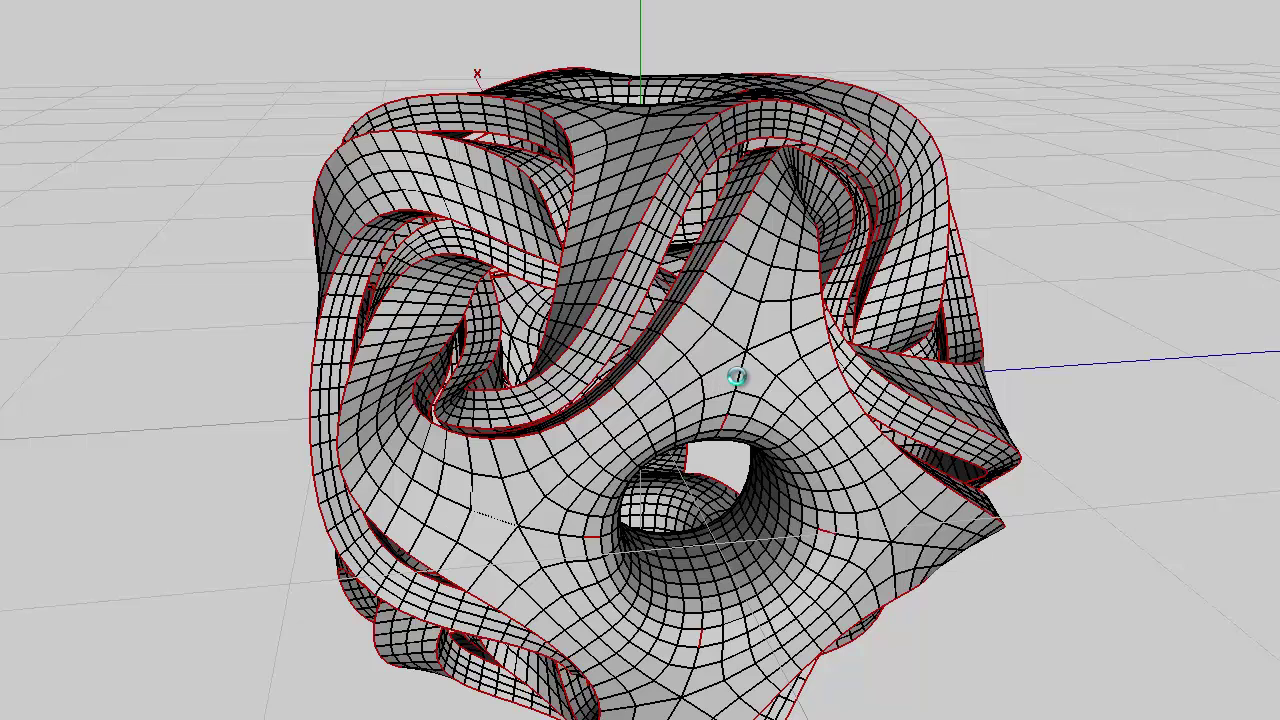
{"action": "key", "text": "Escape"}
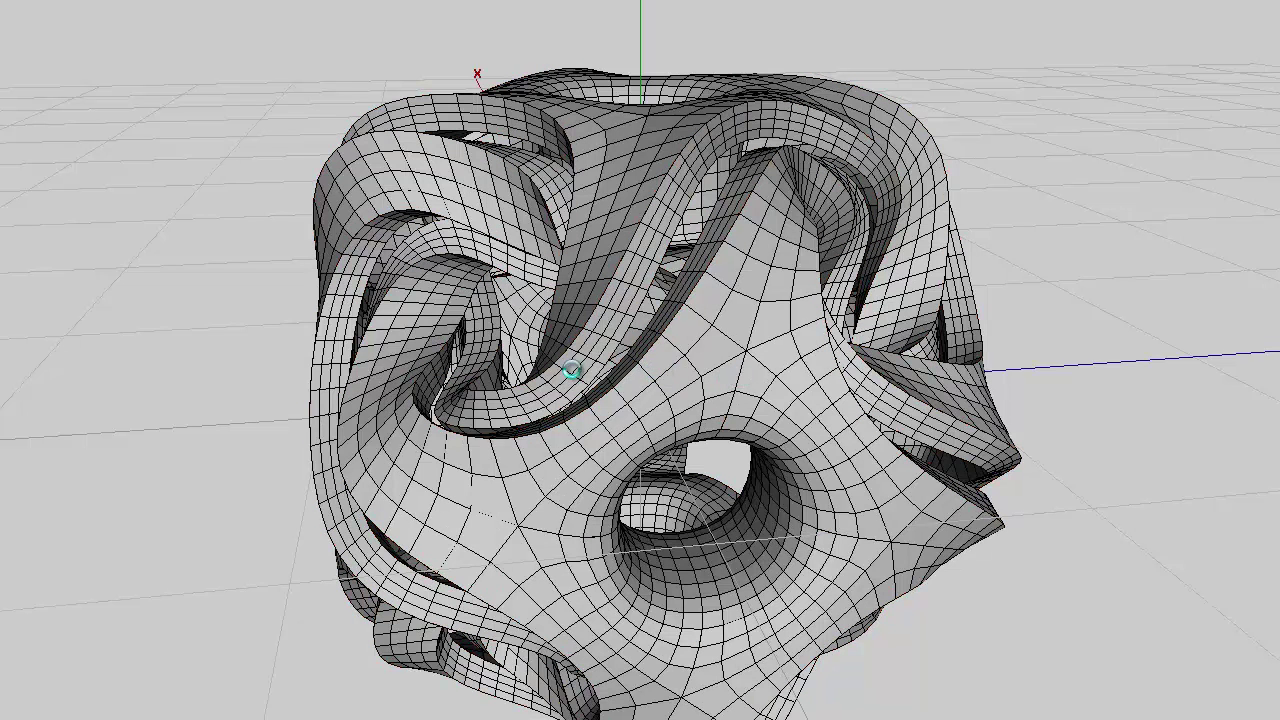
{"action": "left_click", "coordinate": [672, 378]}
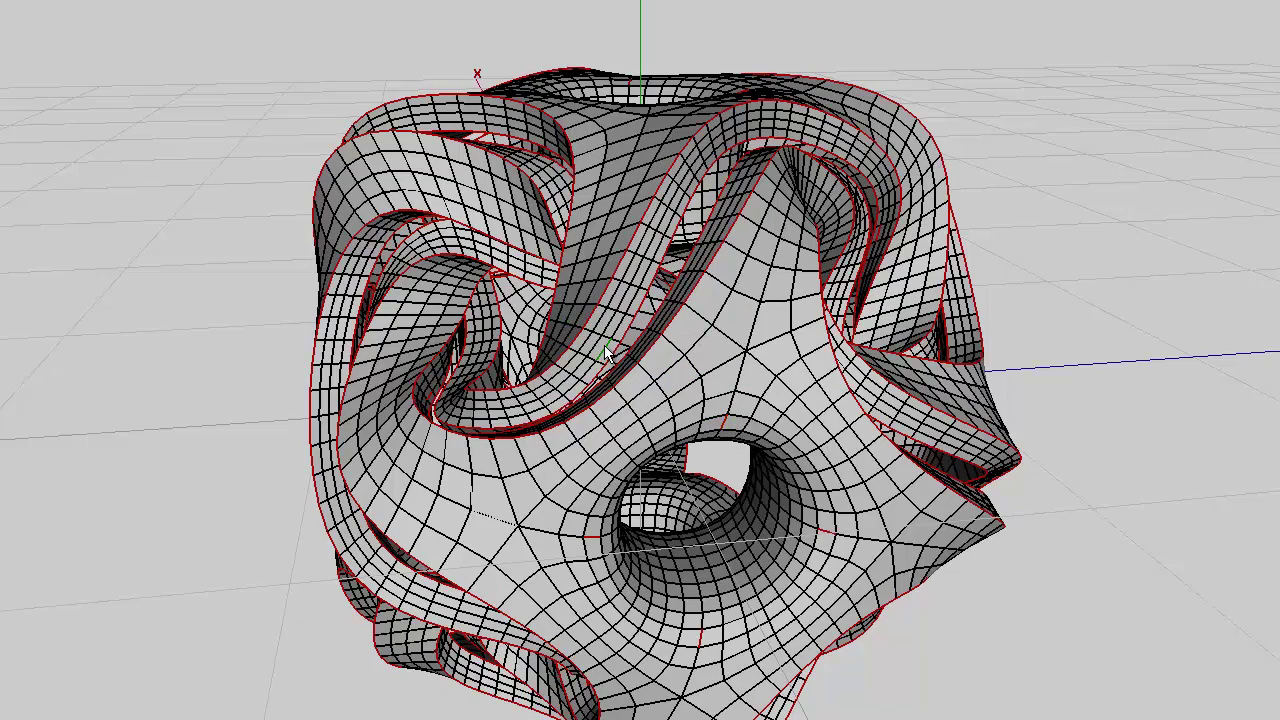
Step: Undo both smoothings and the edge hardening to restore the coarse model, and clear the selection
{"action": "left_click", "coordinate": [541, 293]}
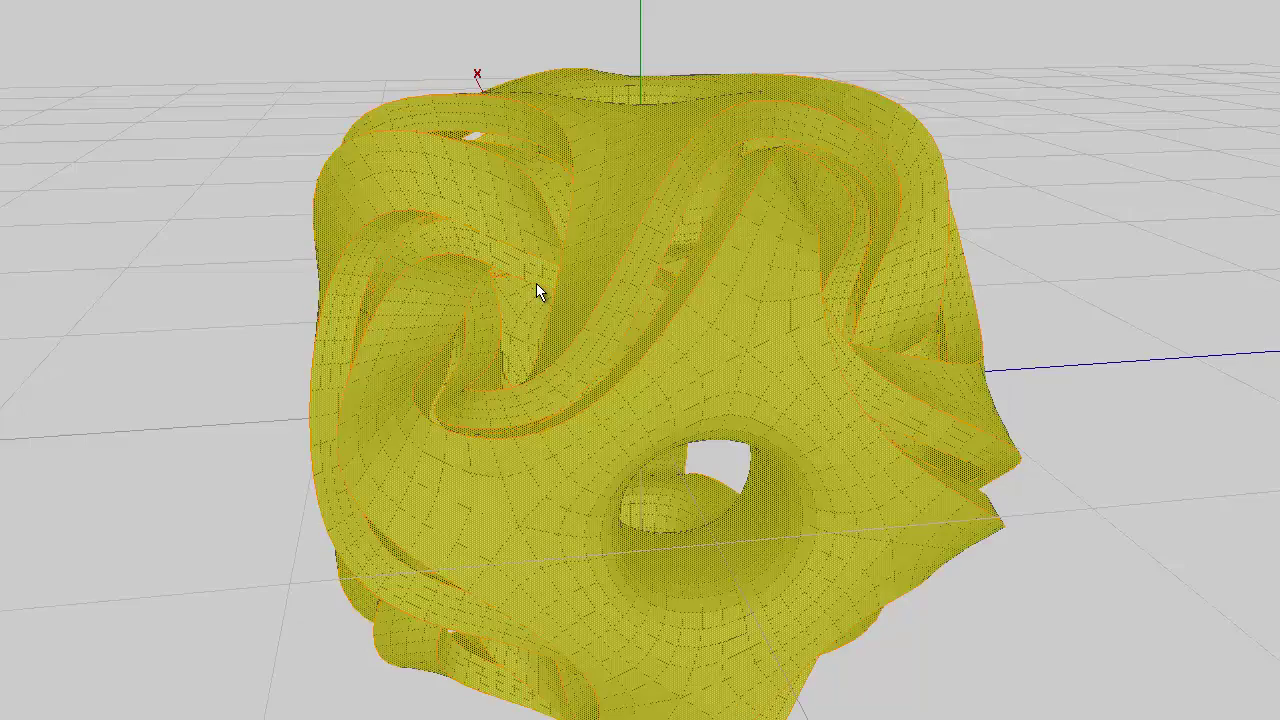
{"action": "key", "text": "ctrl+alt+z"}
{"action": "key", "text": "ctrl+alt+z"}
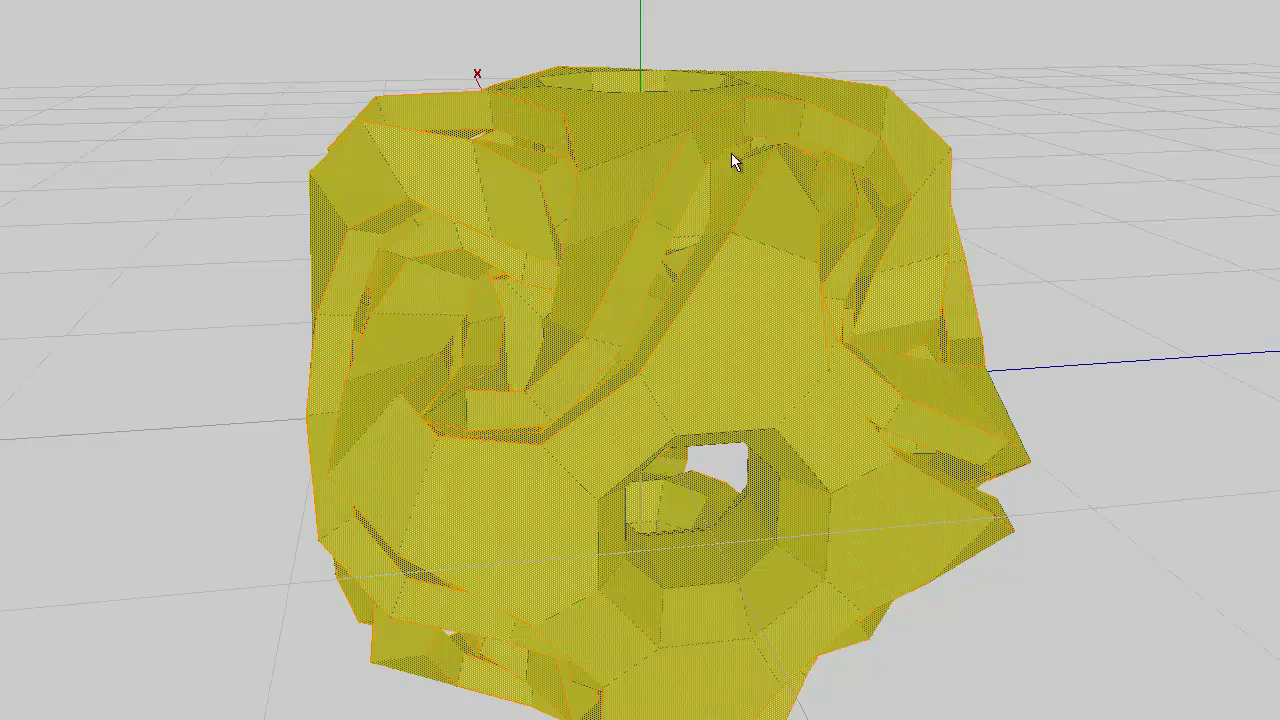
{"action": "key", "text": "ctrl+alt+z"}
{"action": "key", "text": "ctrl+alt+z"}
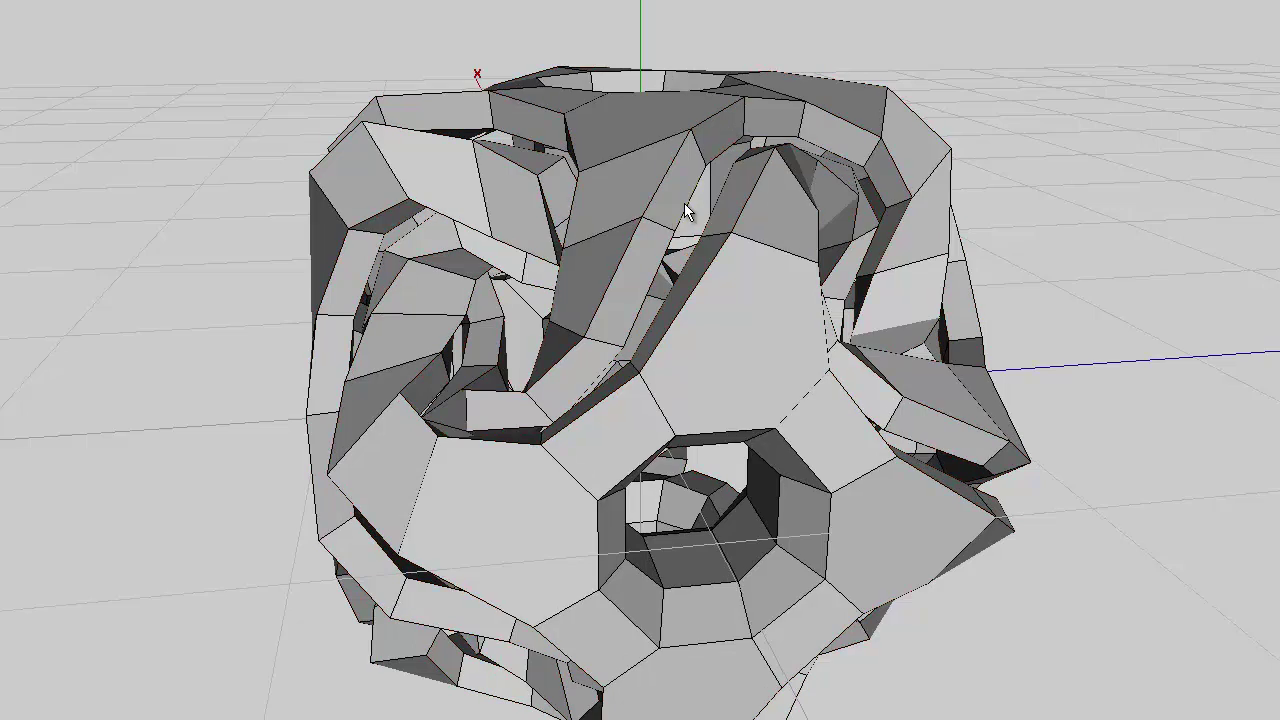
{"action": "key", "text": "ctrl+alt+z"}
{"action": "key", "text": "ctrl+alt+z"}
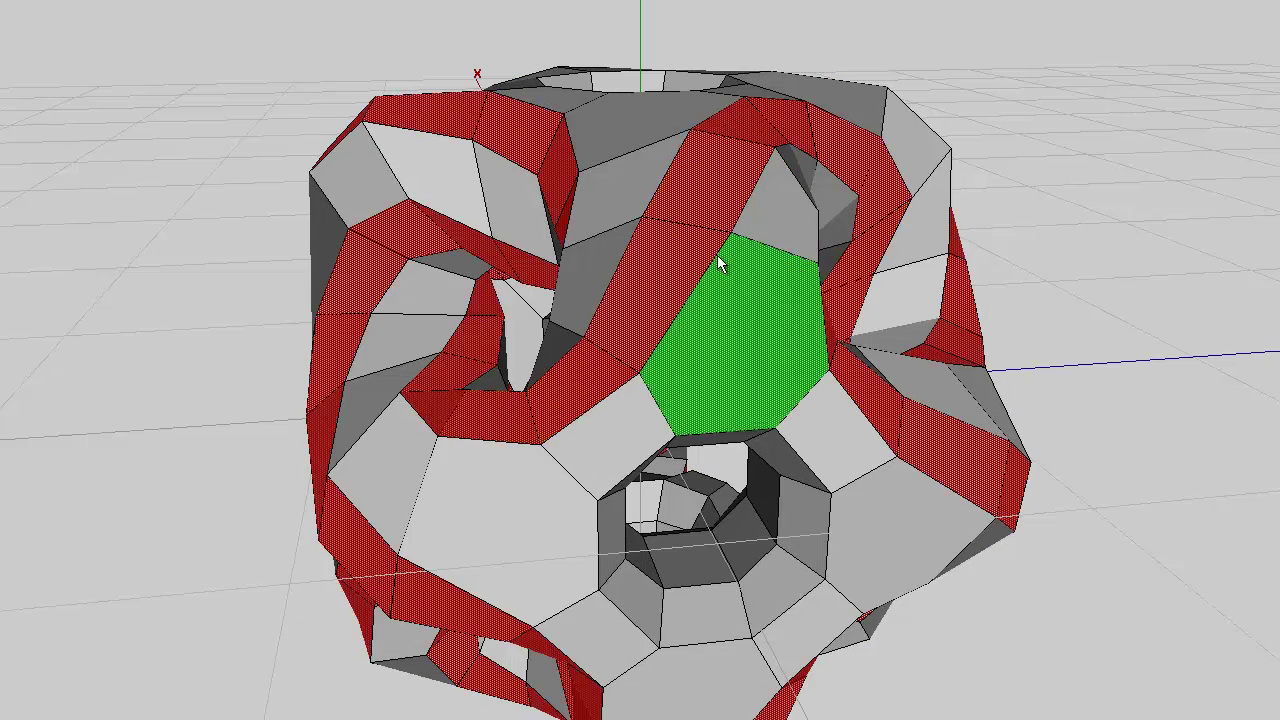
{"action": "key", "text": "ctrl+alt+z"}
{"action": "key", "text": "space"}
Step: Select two cross edges of an arm, extend to all similar edges and their rings, and convert the selection to the strip faces
{"action": "middle_click_drag", "start_coordinate": [546, 200], "coordinate": [710, 628]}
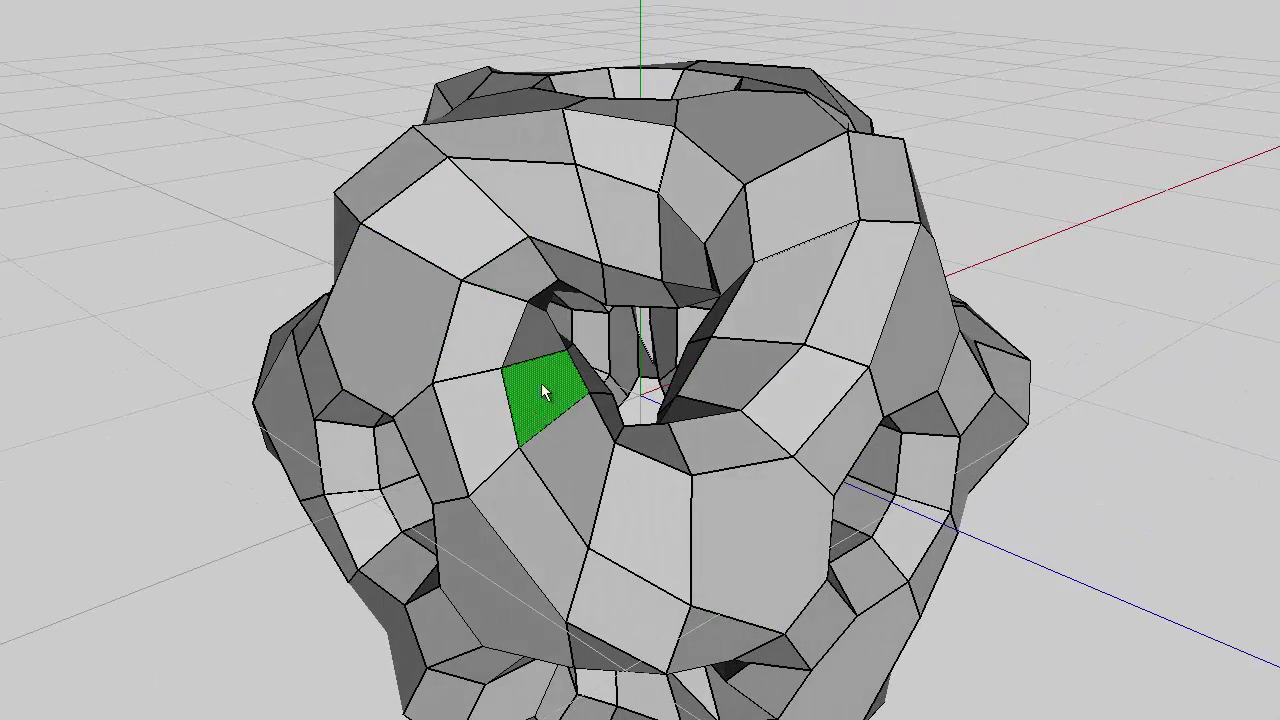
{"action": "left_click", "coordinate": [579, 597]}
{"action": "left_click", "coordinate": [676, 637]}
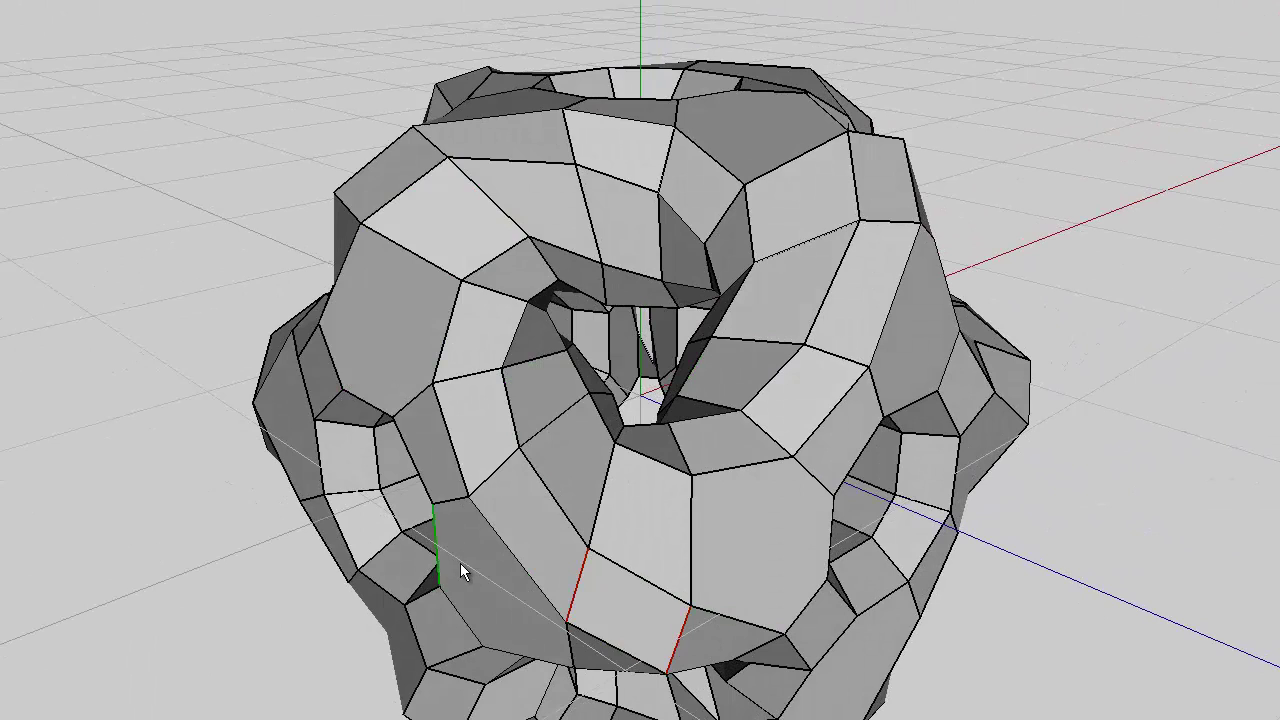
{"action": "left_click", "coordinate": [460, 563]}
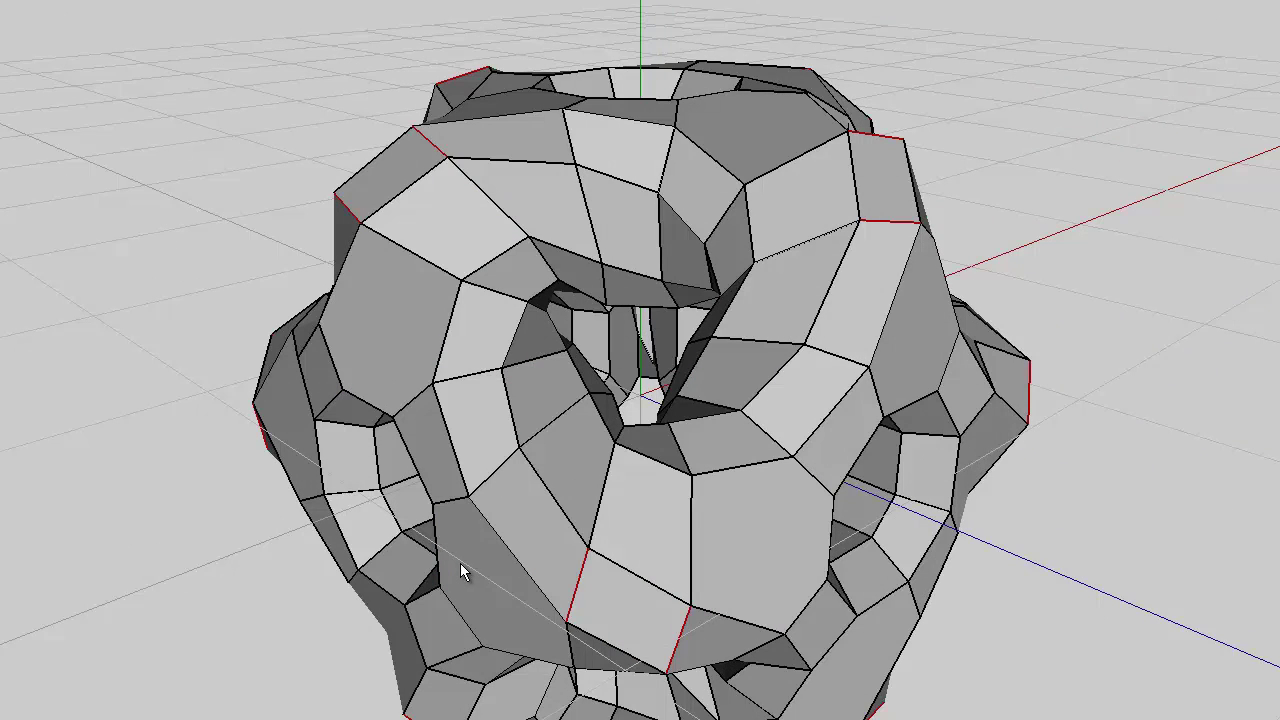
{"action": "middle_click_drag", "start_coordinate": [640, 378], "coordinate": [477, 449]}
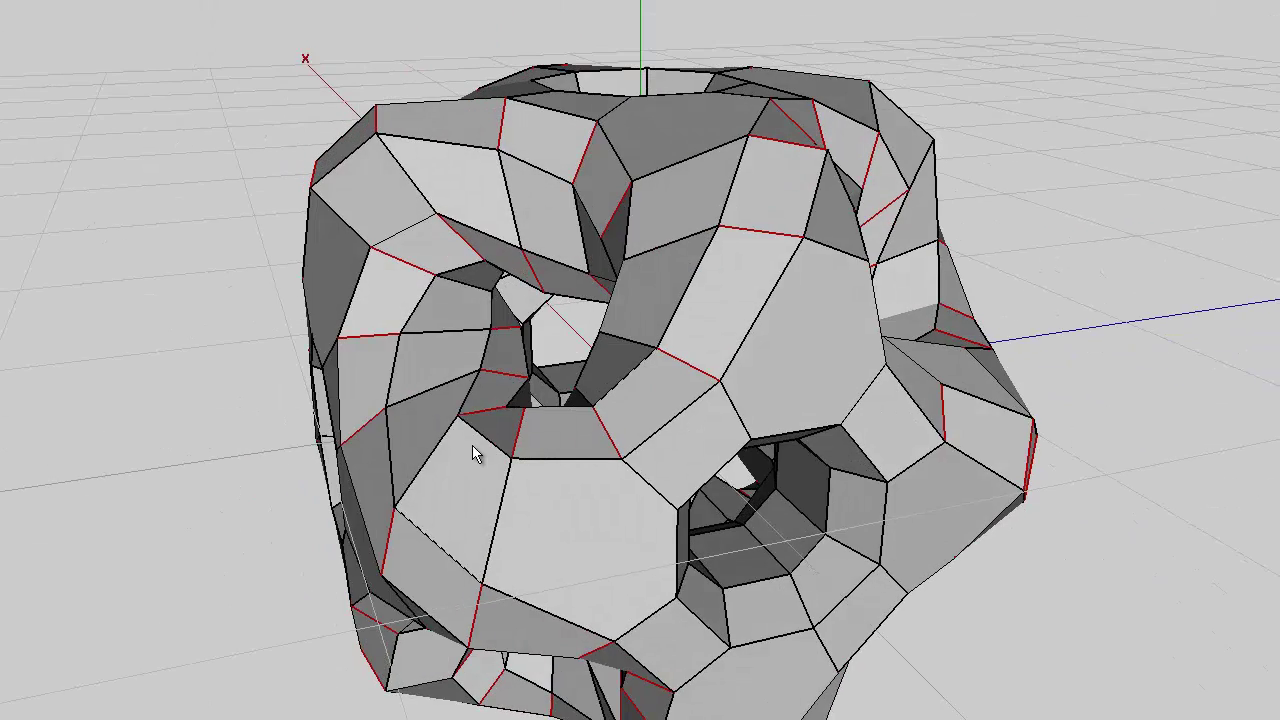
{"action": "key", "text": "f"}
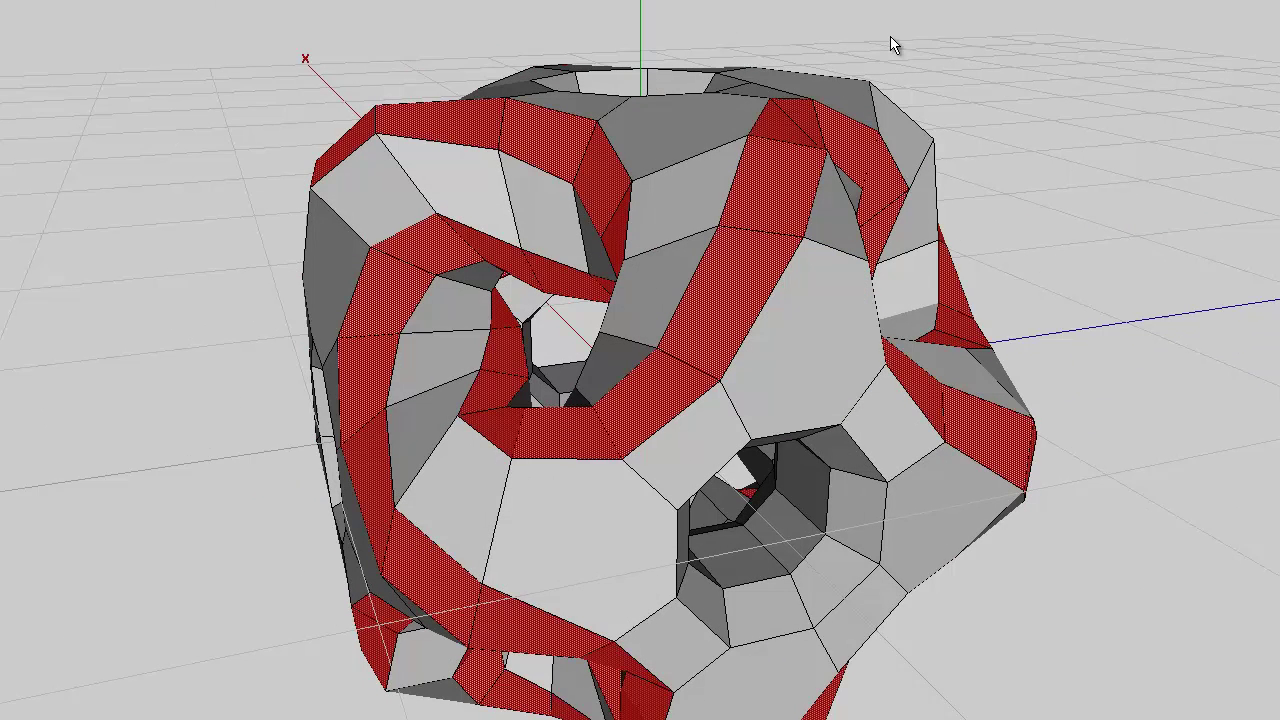
Step: Assign a new material named 1 with a light yellow diffuse colour to the selected arm strip faces, and deselect them
{"action": "right_click", "coordinate": [672, 30]}
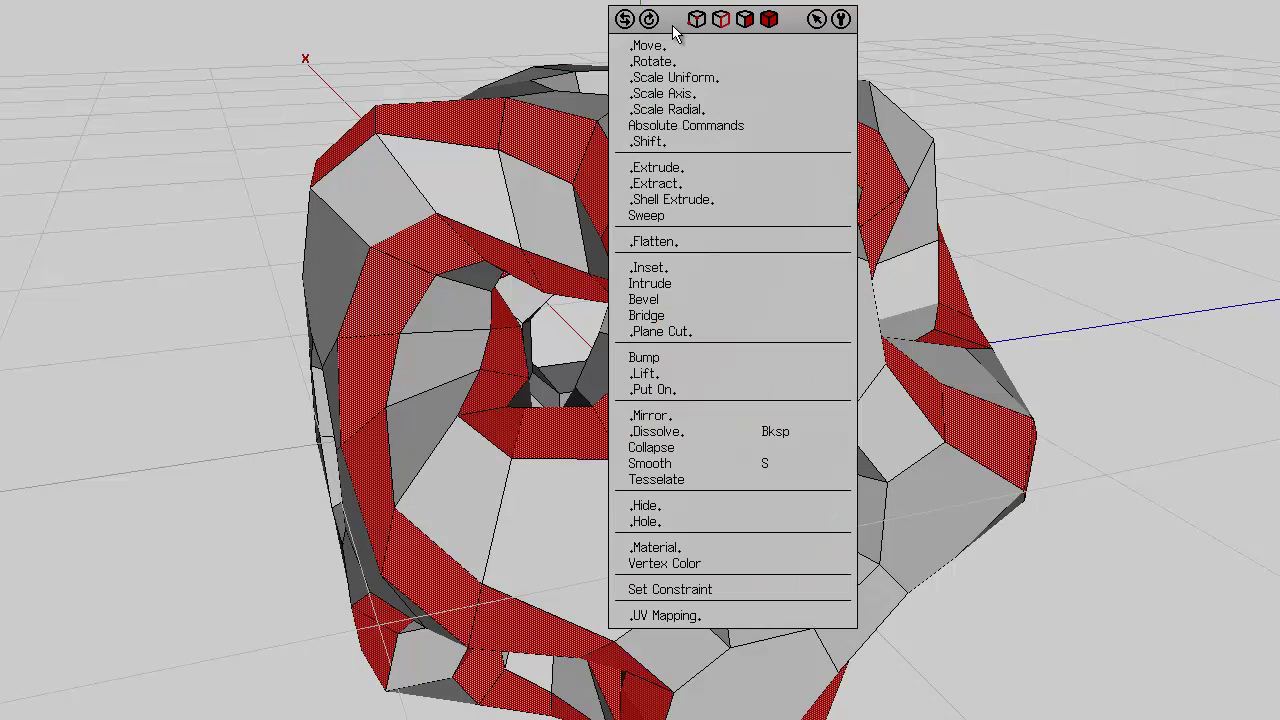
{"action": "left_click", "coordinate": [688, 547]}
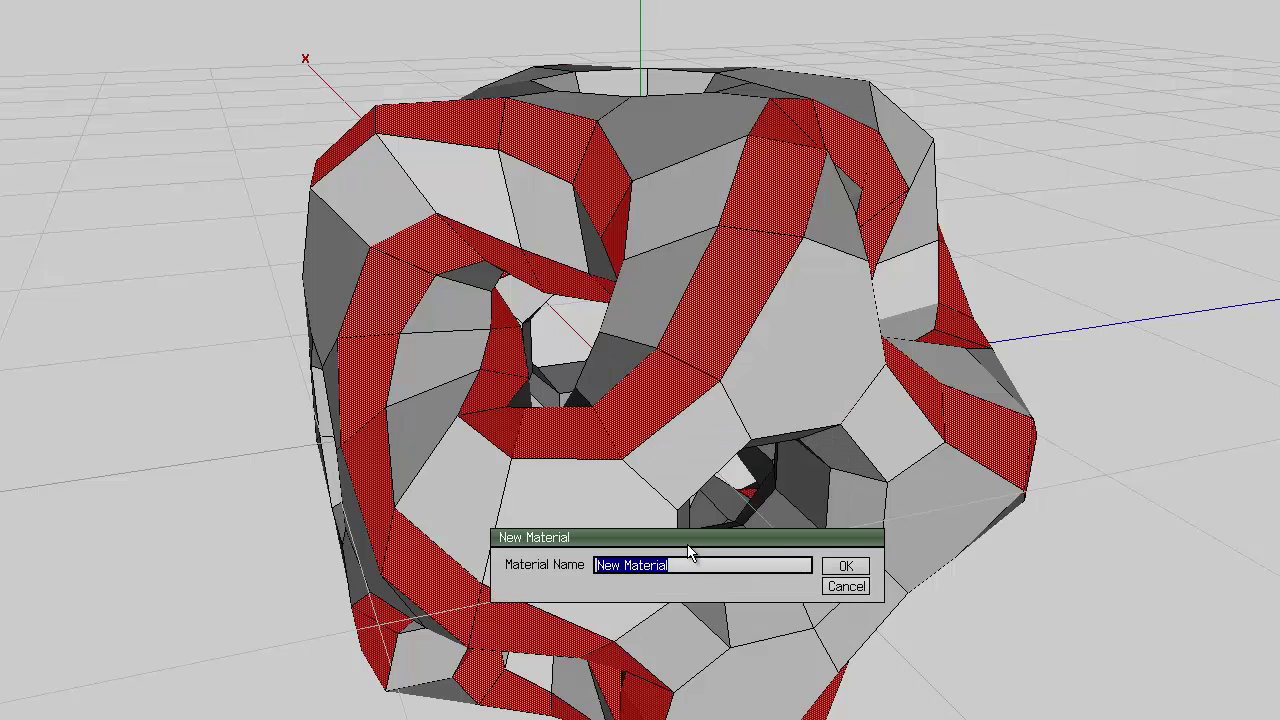
{"action": "type", "text": "1"}
{"action": "left_click", "coordinate": [846, 566]}
{"action": "left_click", "coordinate": [958, 591]}
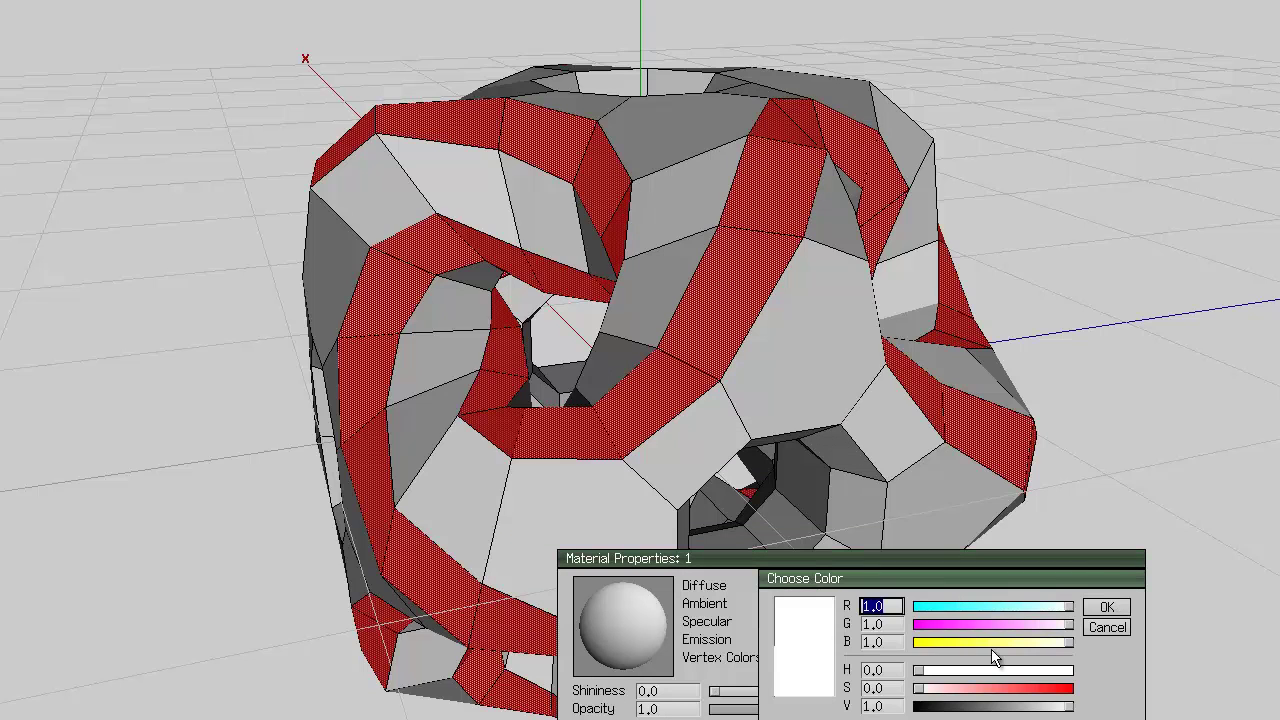
{"action": "left_click", "coordinate": [995, 645]}
{"action": "left_click", "coordinate": [1106, 608]}
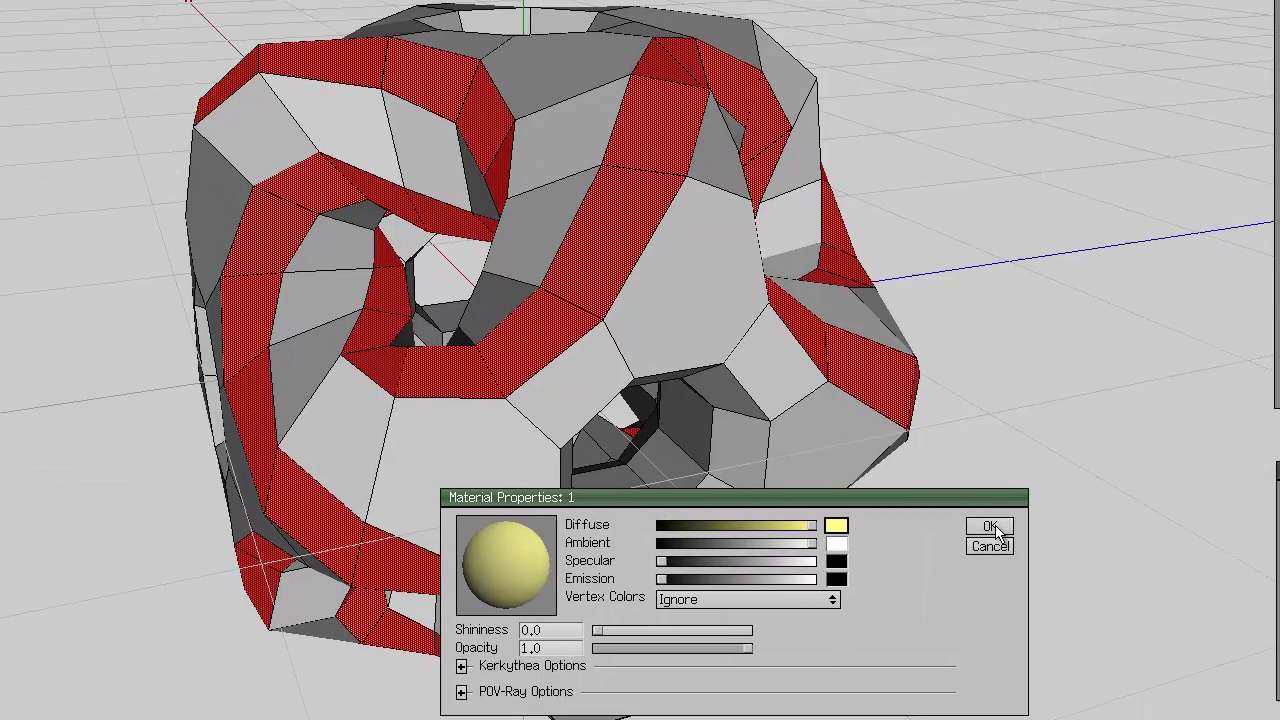
{"action": "left_click", "coordinate": [1107, 587]}
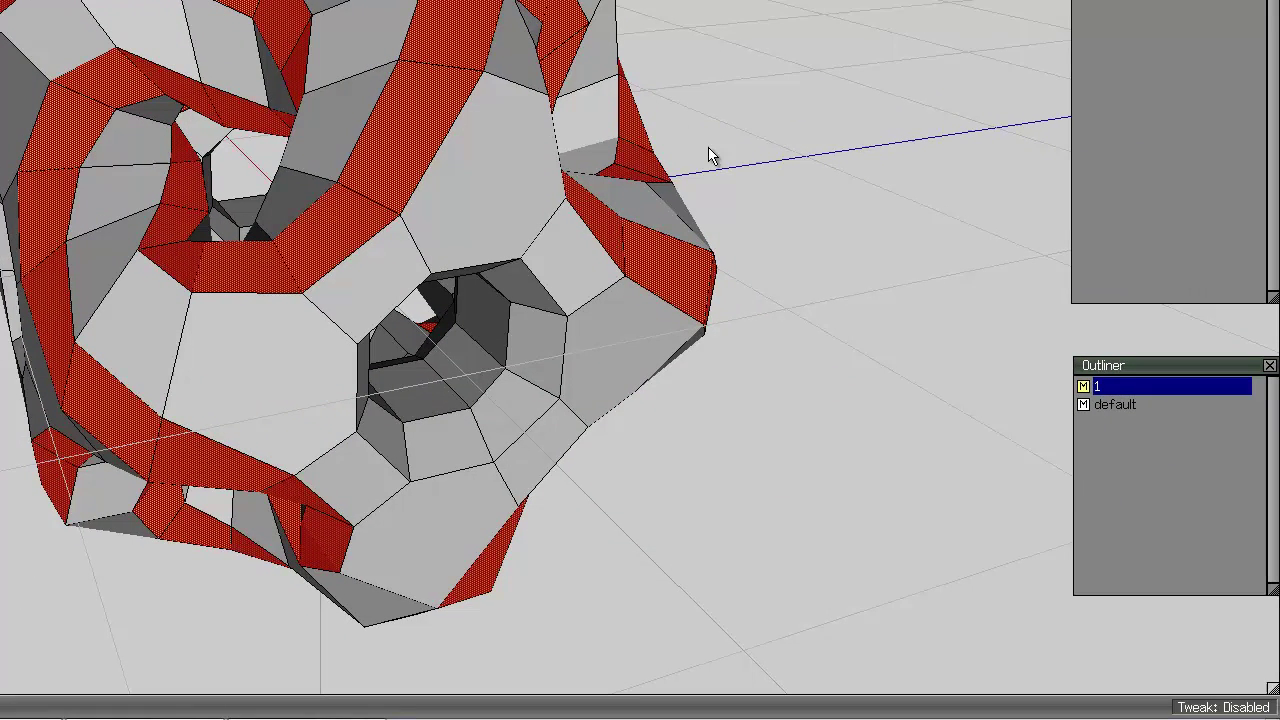
{"action": "key", "text": "space"}
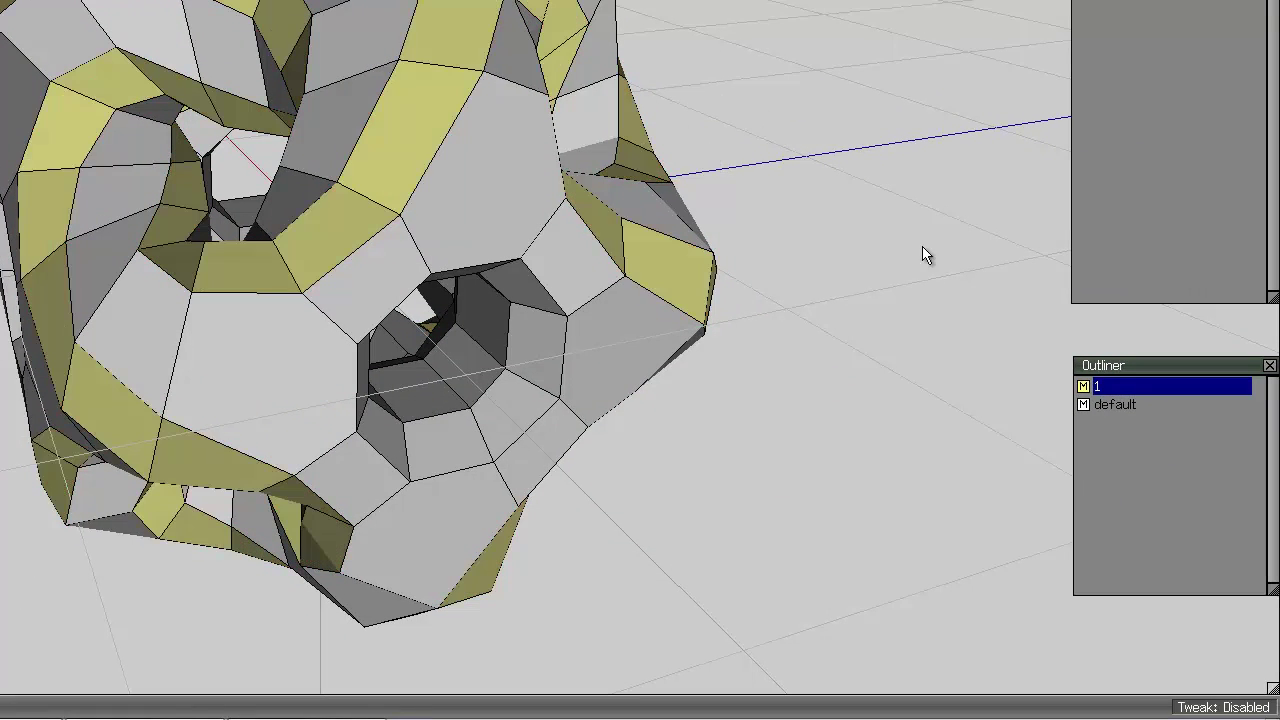
Step: Select all faces using material 1 and invert the selection to the remaining faces
{"action": "right_click", "coordinate": [1087, 389]}
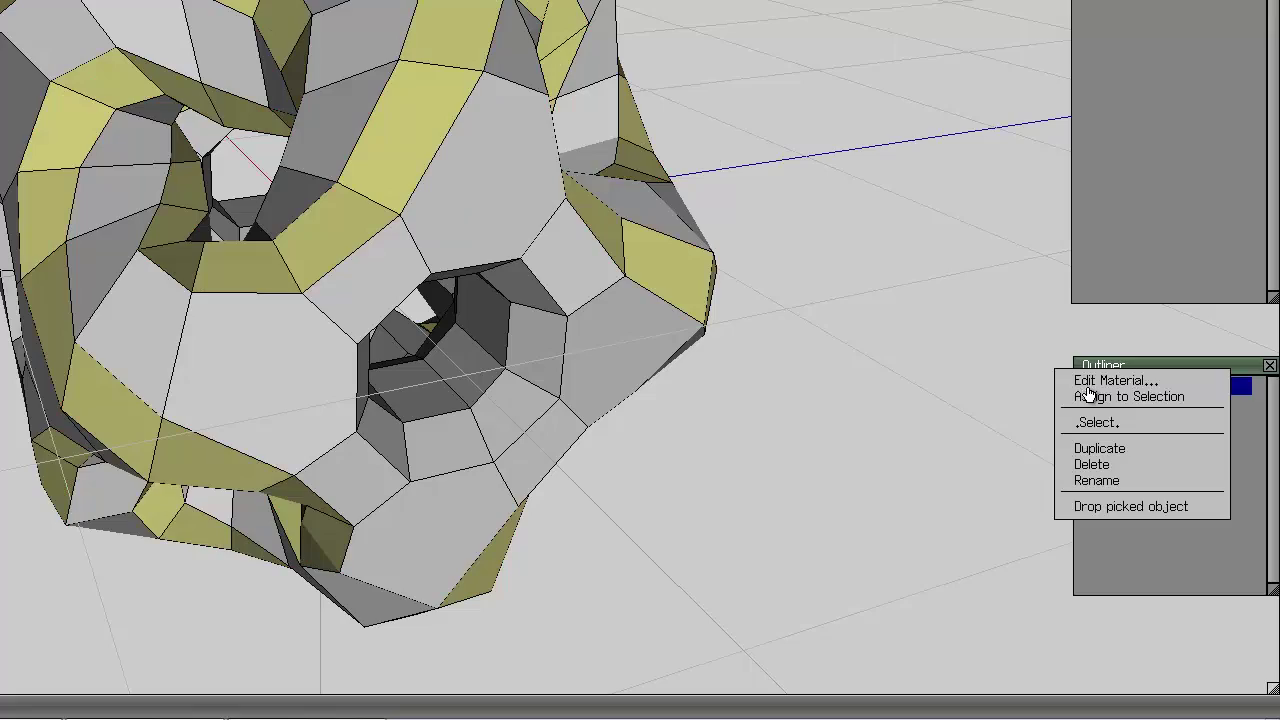
{"action": "left_click", "coordinate": [1097, 424]}
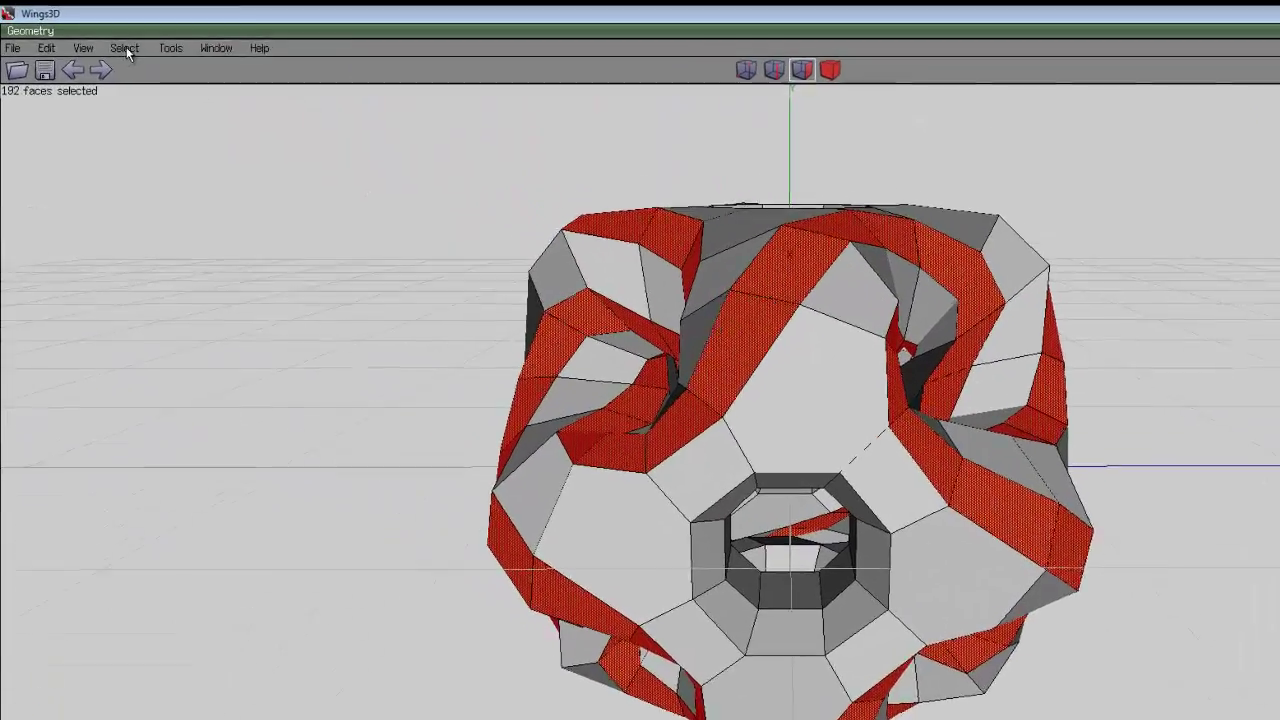
{"action": "left_click", "coordinate": [100, 44]}
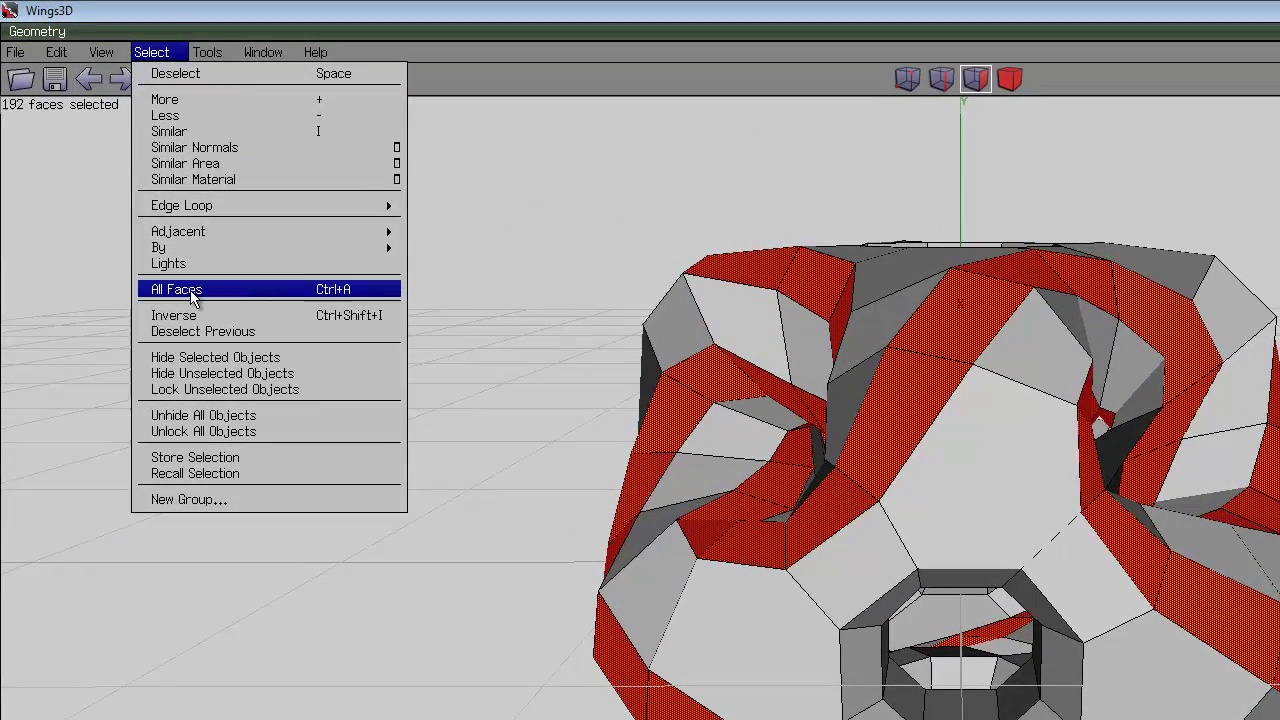
{"action": "left_click", "coordinate": [190, 318]}
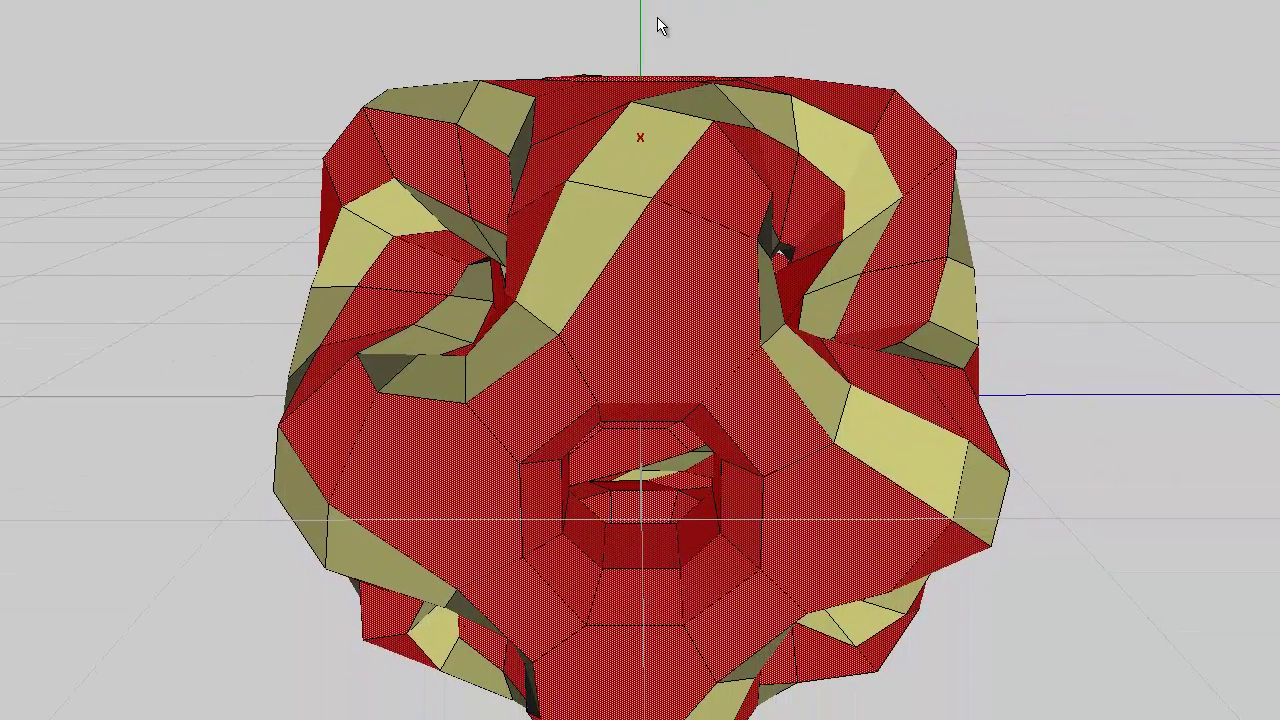
Step: Inset the selected faces by a narrow border and scale the inset faces uniformly to about half their size
{"action": "right_click", "coordinate": [660, 25]}
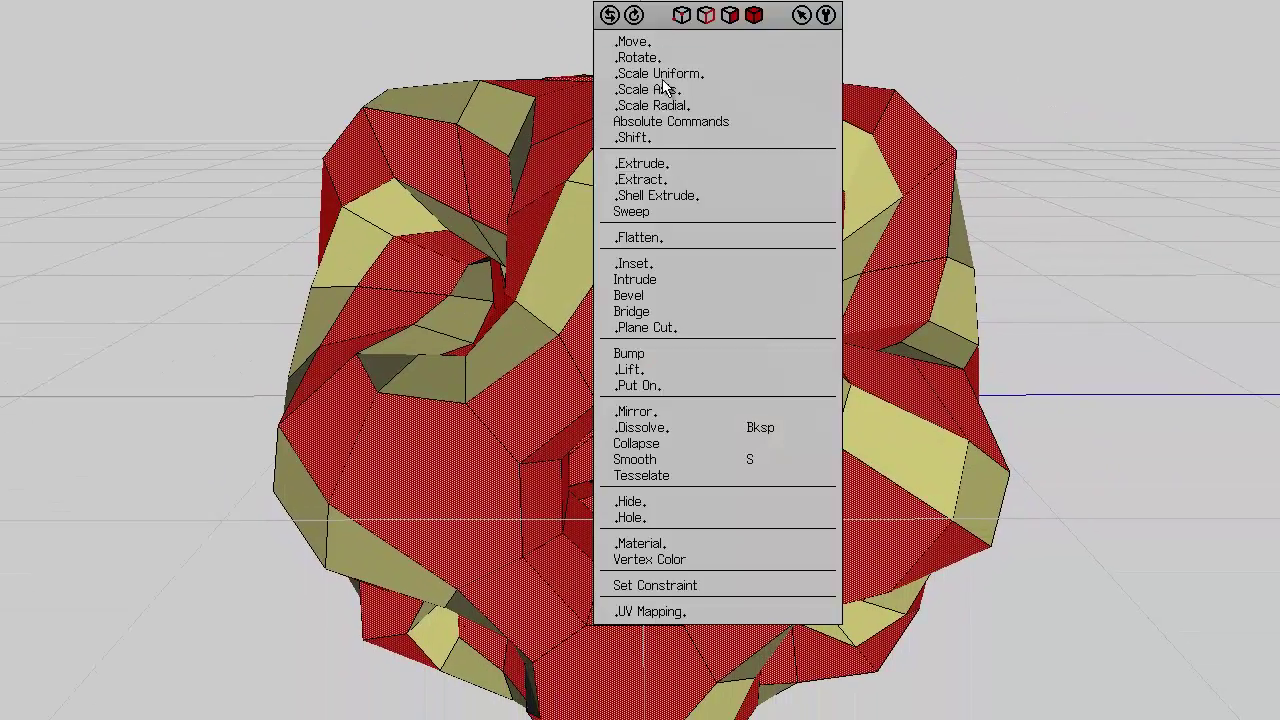
{"action": "left_click", "coordinate": [657, 263]}
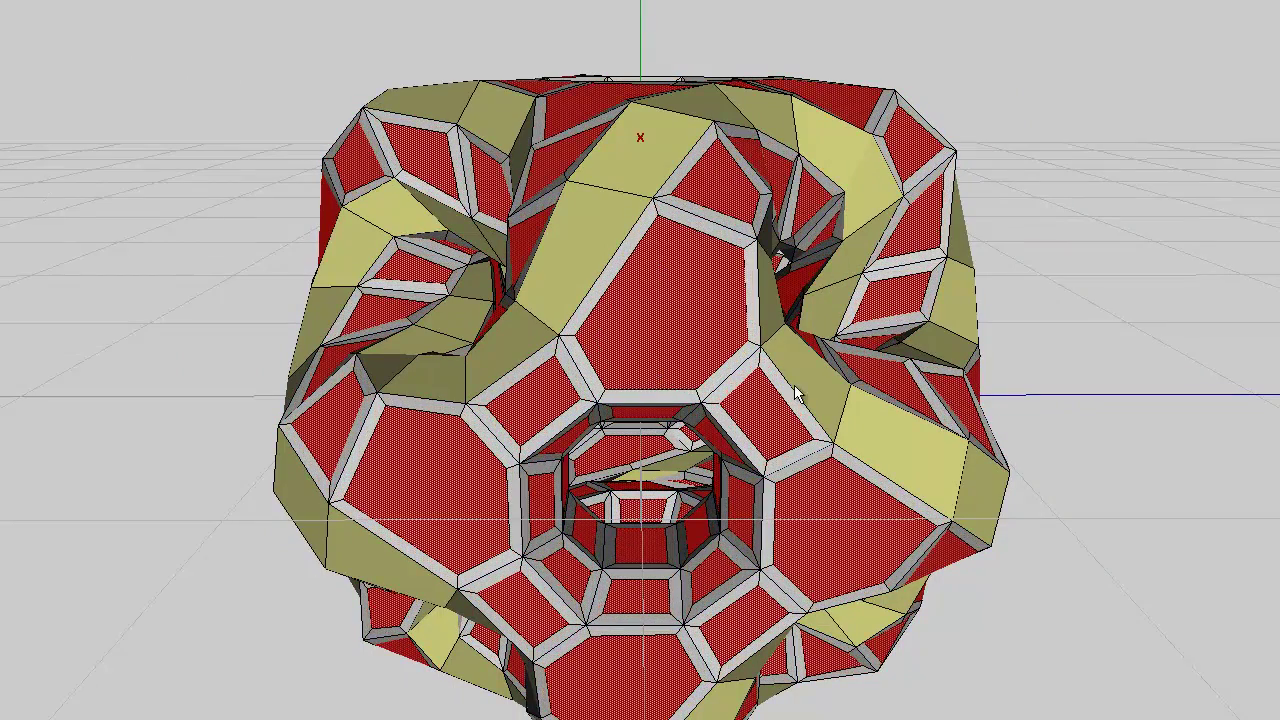
{"action": "left_click", "coordinate": [642, 371]}
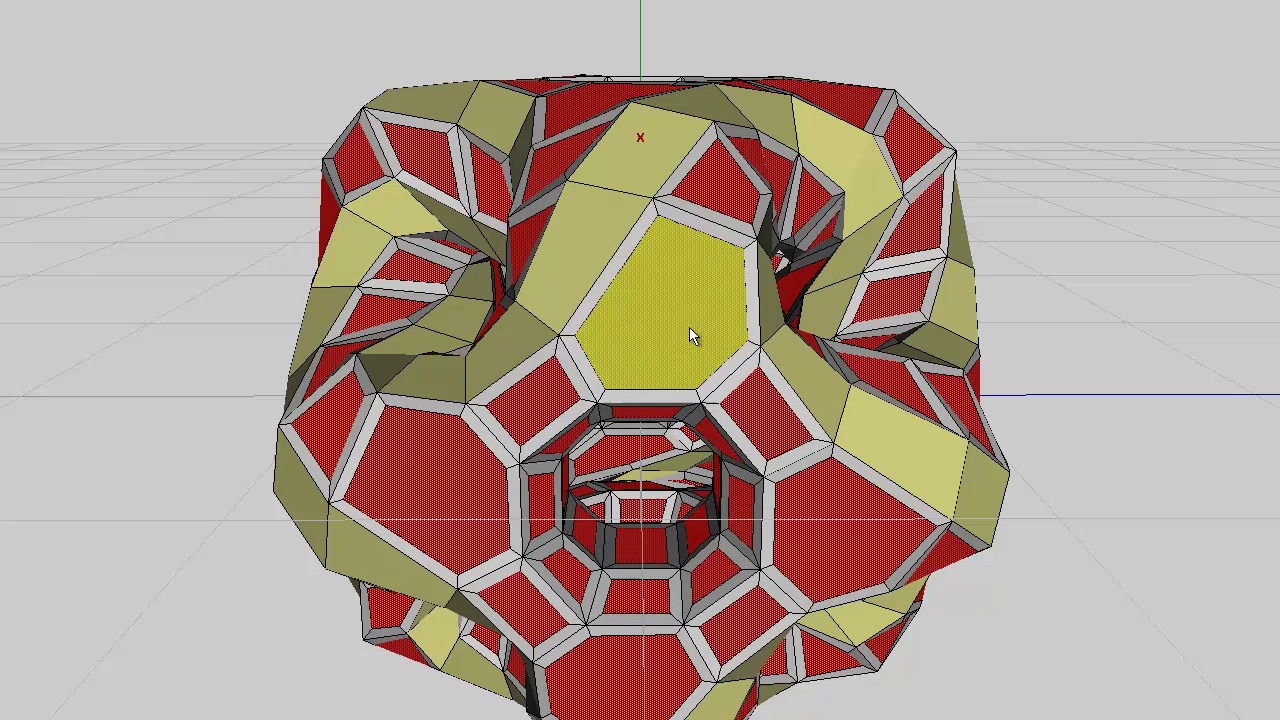
{"action": "right_click", "coordinate": [570, 27]}
{"action": "left_click", "coordinate": [596, 72]}
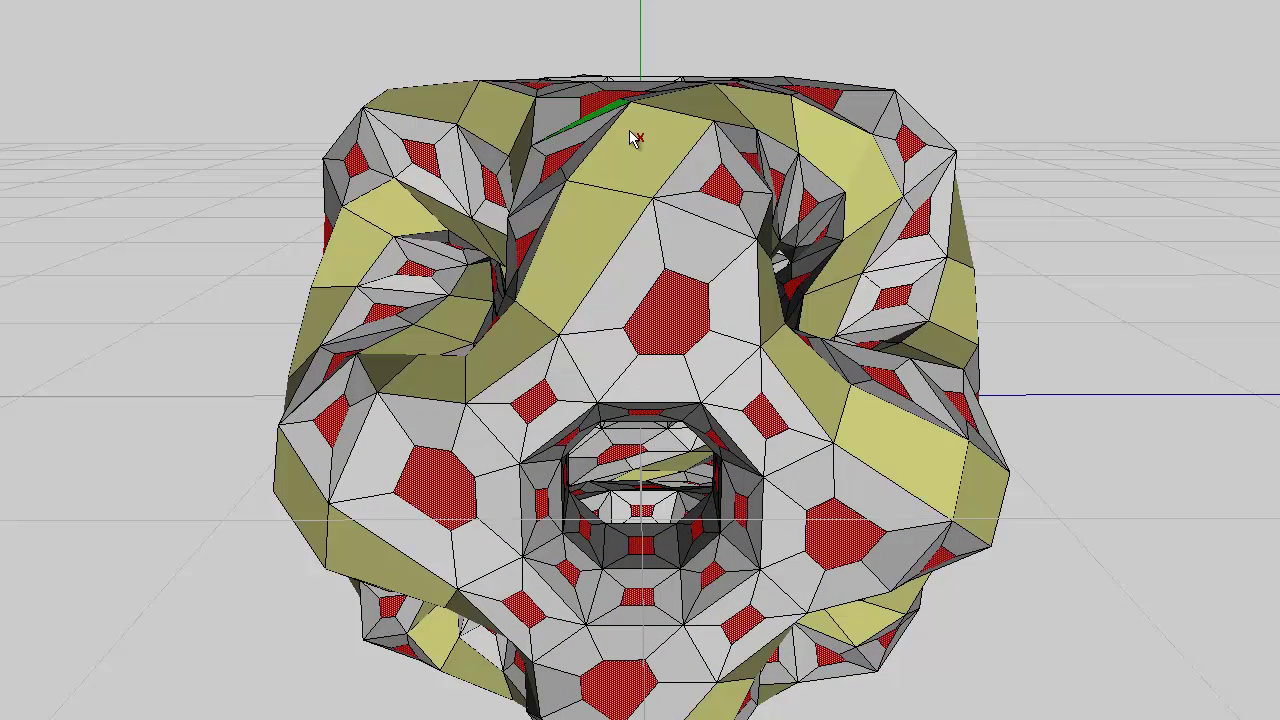
Step: Assign material 1 to the small inset faces and view the model from another angle
{"action": "right_click", "coordinate": [780, 47]}
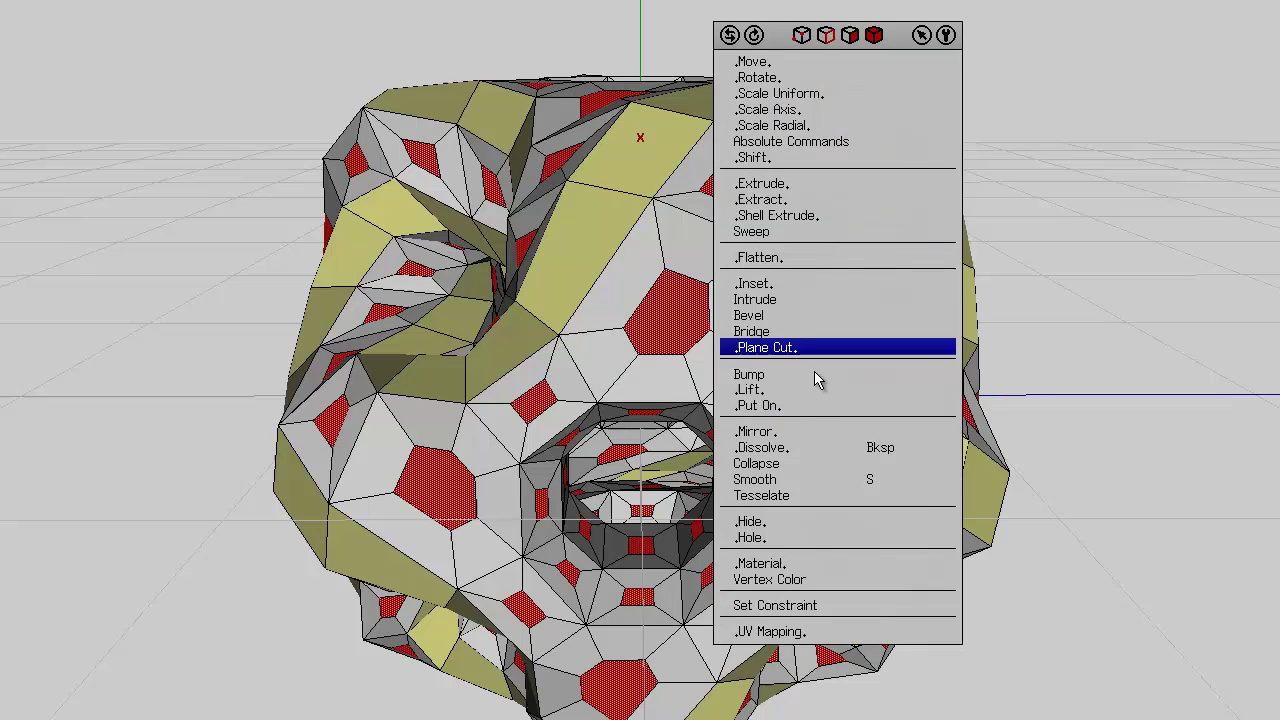
{"action": "left_click", "coordinate": [772, 563]}
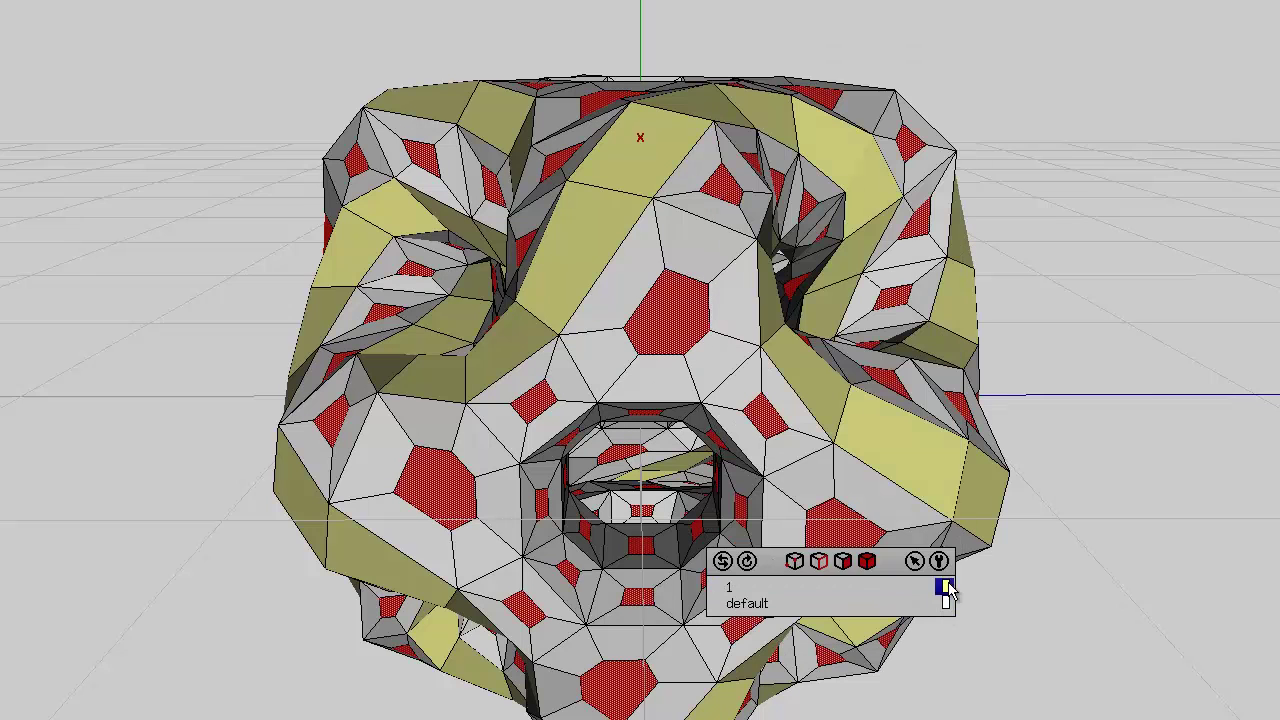
{"action": "left_click", "coordinate": [906, 587]}
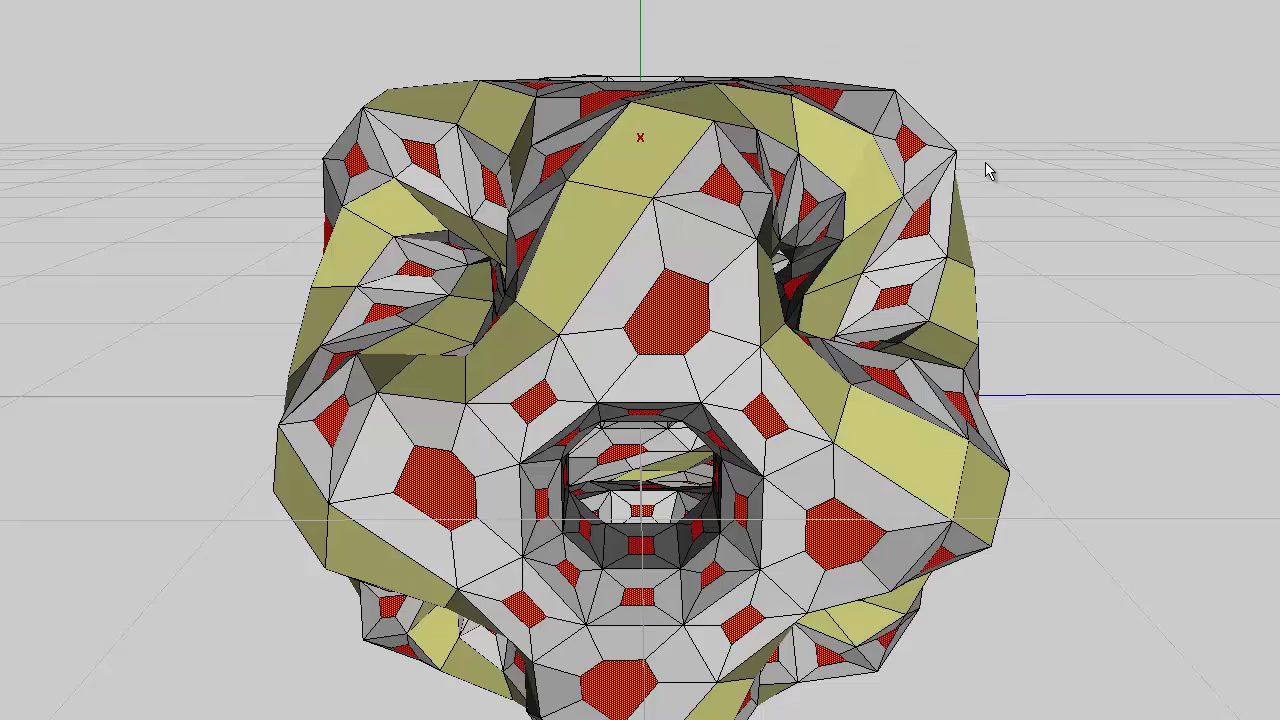
{"action": "middle_click", "coordinate": [1163, 289]}
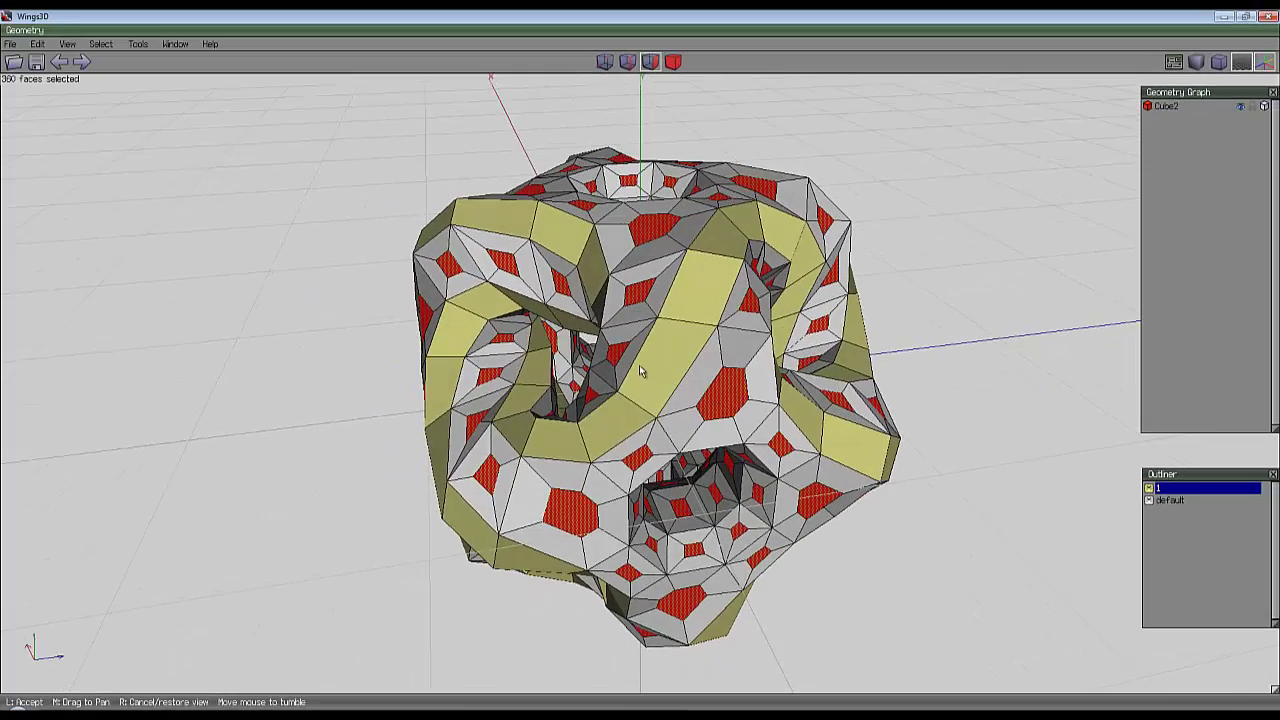
Step: Select all faces using material 1 and intrude them to turn the form into an open hollow shell
{"action": "left_click", "coordinate": [641, 371]}
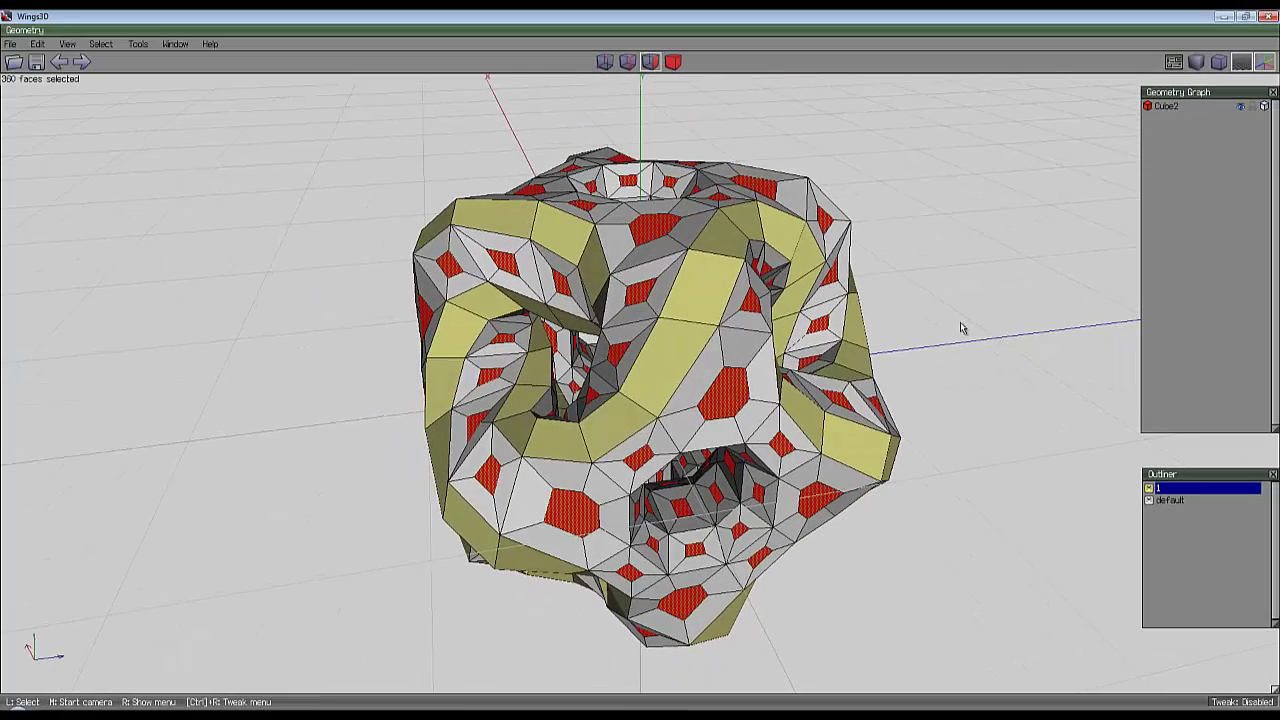
{"action": "right_click", "coordinate": [1150, 490]}
{"action": "left_click", "coordinate": [1155, 517]}
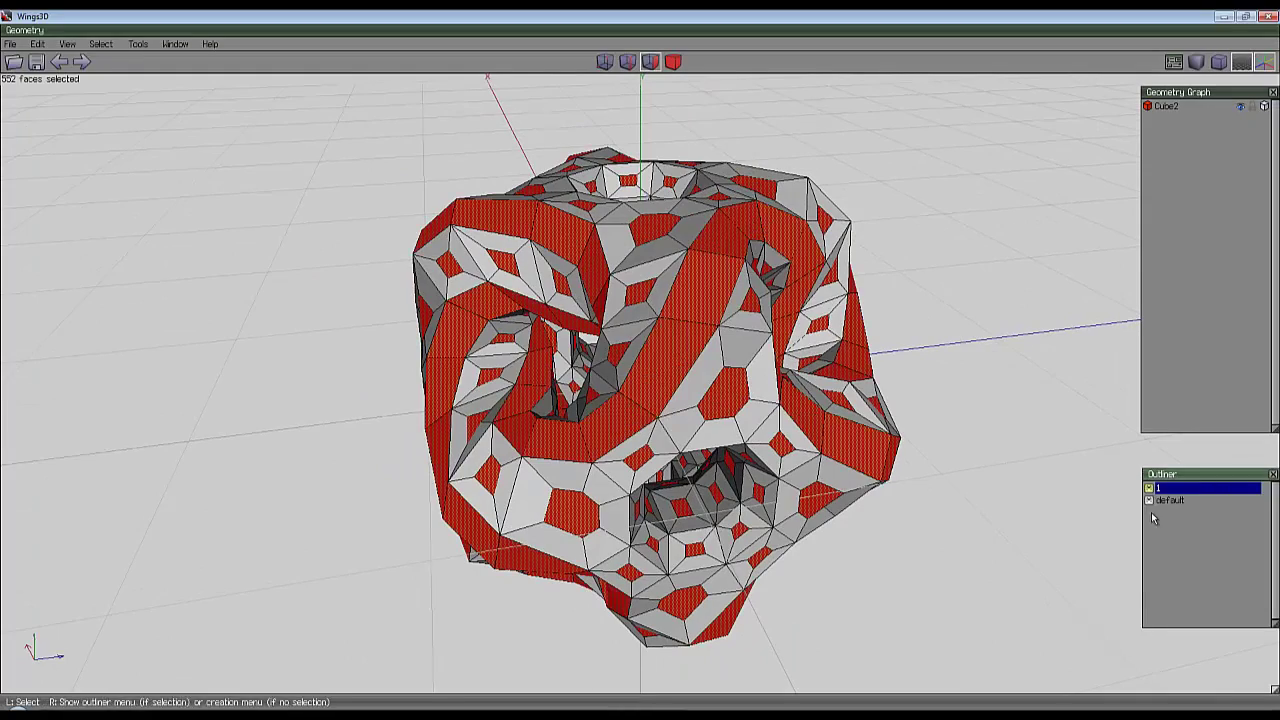
{"action": "right_click", "coordinate": [680, 152]}
{"action": "left_click", "coordinate": [671, 322]}
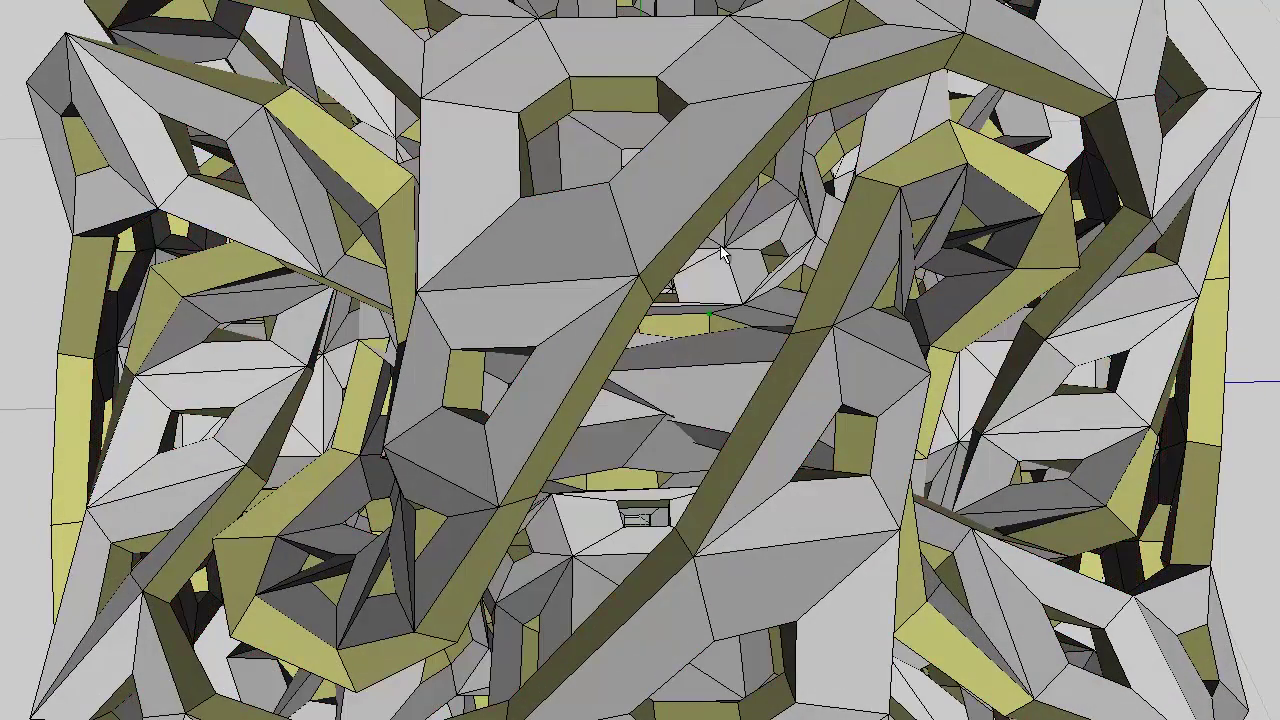
{"action": "left_click", "coordinate": [684, 216]}
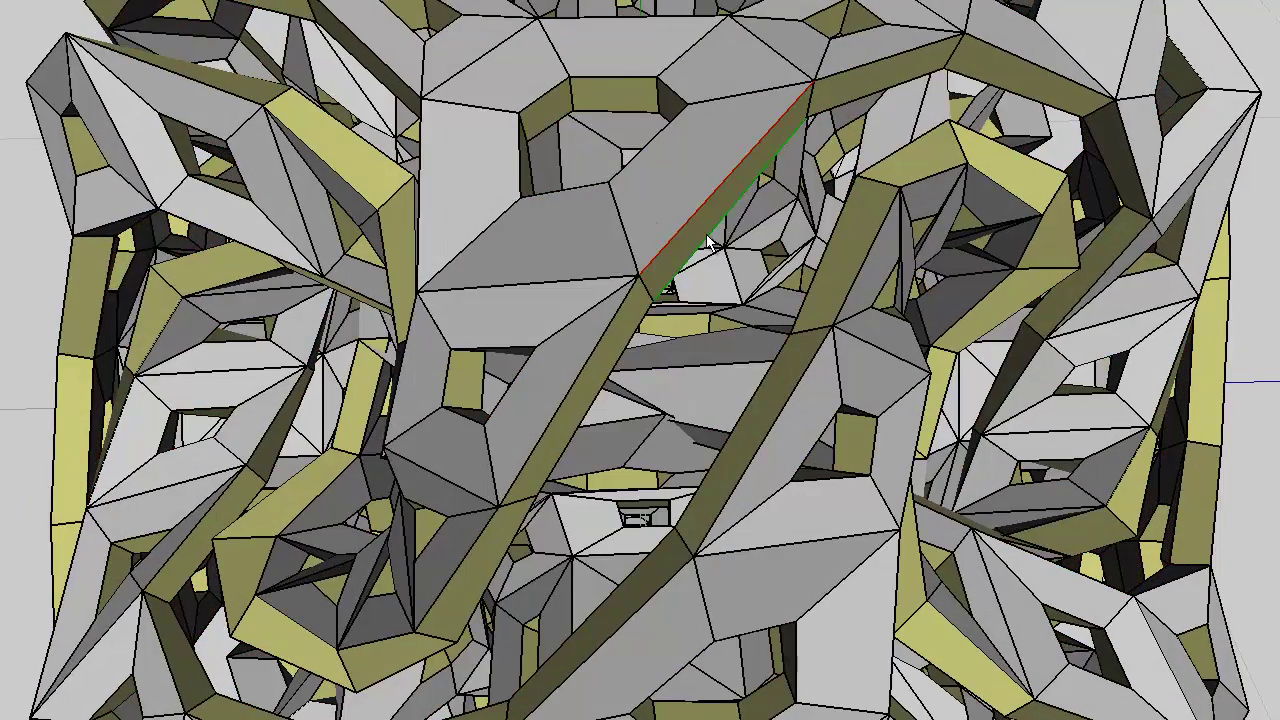
{"action": "left_click", "coordinate": [849, 285]}
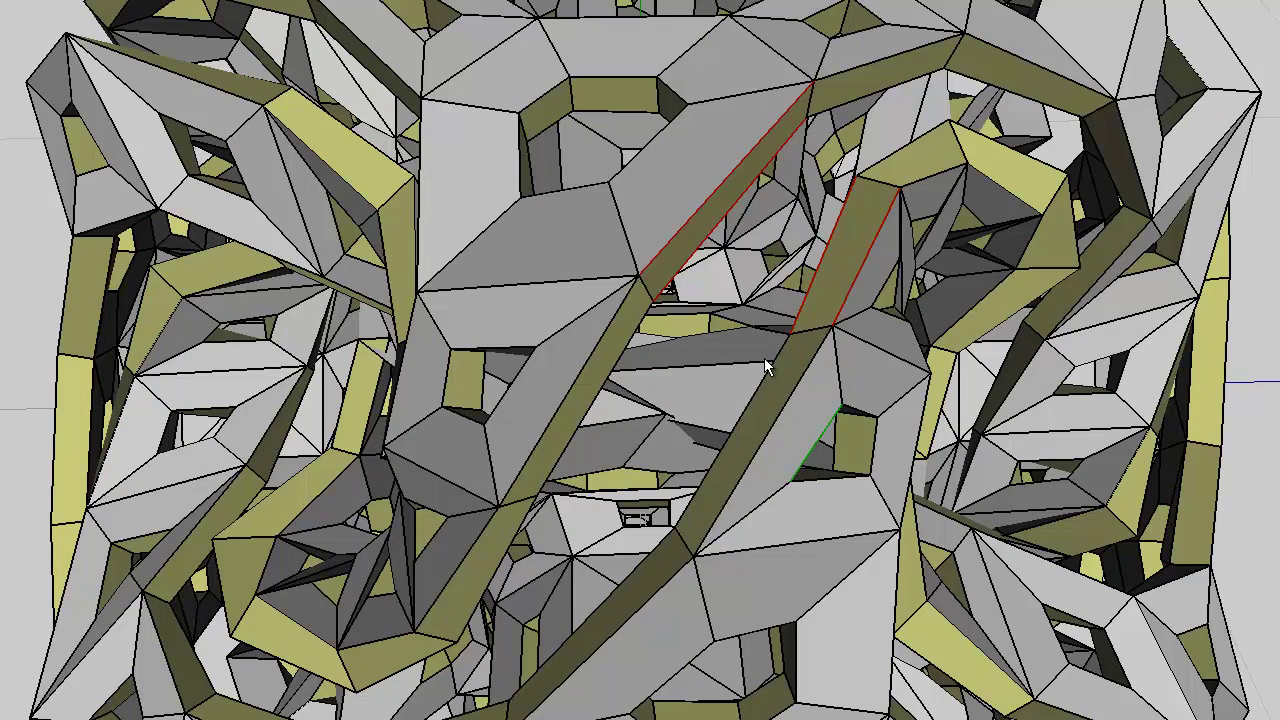
{"action": "left_click", "coordinate": [817, 377]}
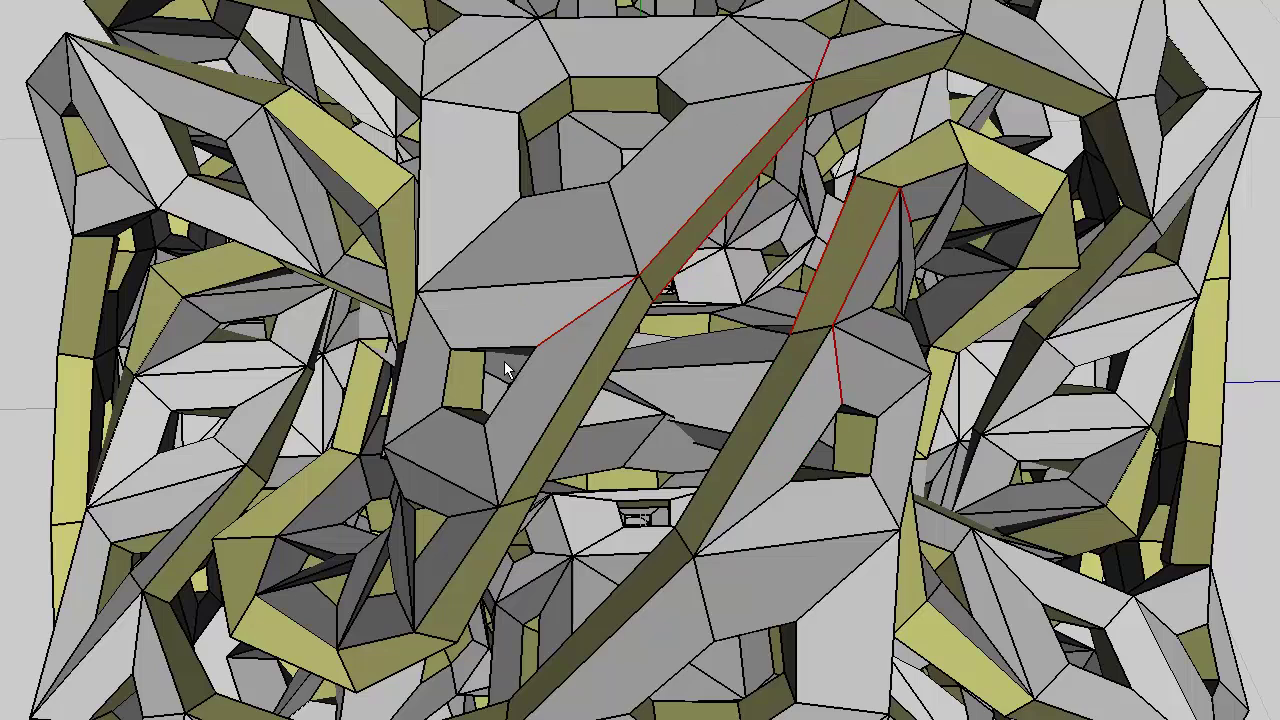
{"action": "left_click", "coordinate": [806, 299]}
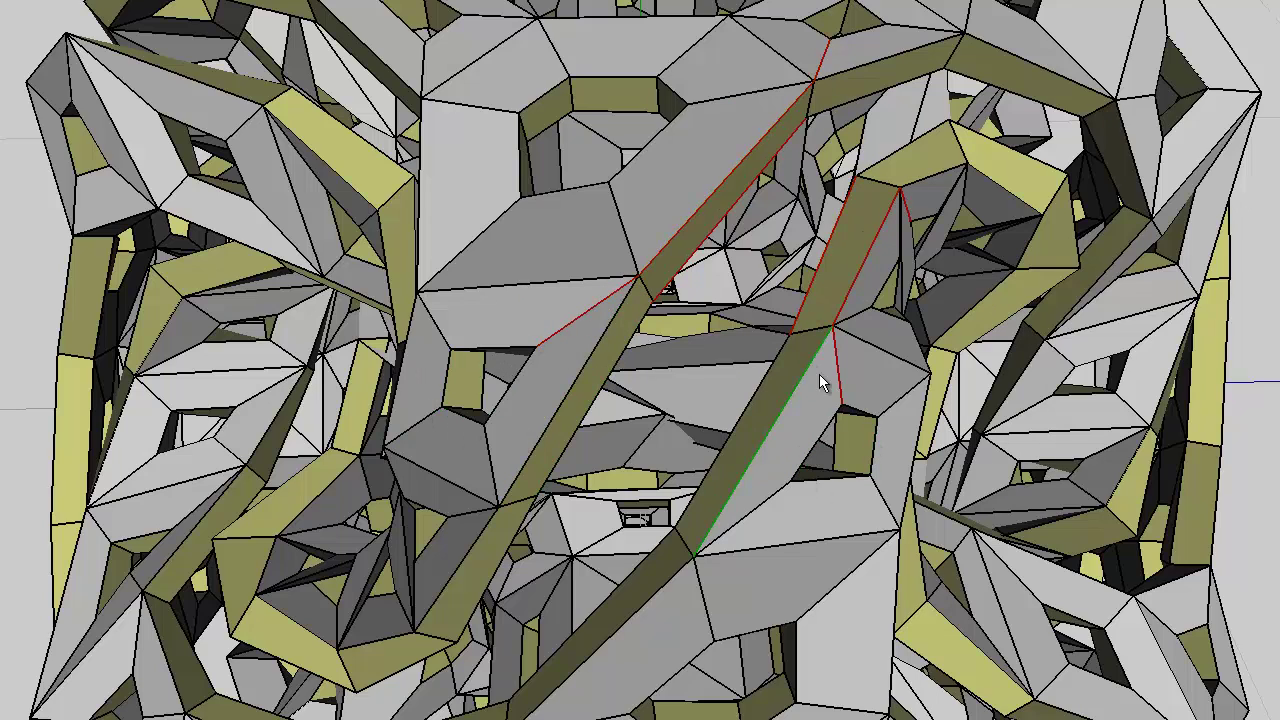
{"action": "middle_click_drag", "start_coordinate": [667, 331], "coordinate": [648, 298]}
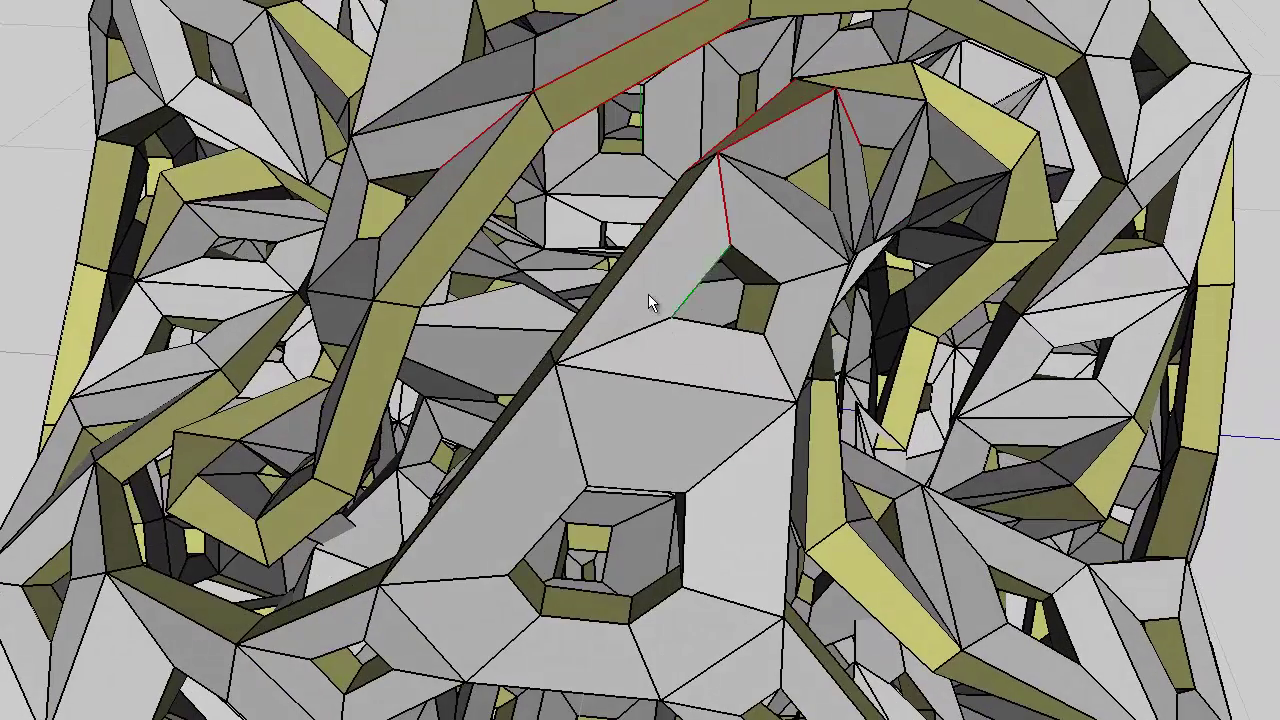
{"action": "key", "text": "space"}
Step: Try smoothing the whole hollow shell, and undo the smoothing back to the unsmoothed mesh
{"action": "key", "text": "b"}
{"action": "key", "text": "s"}
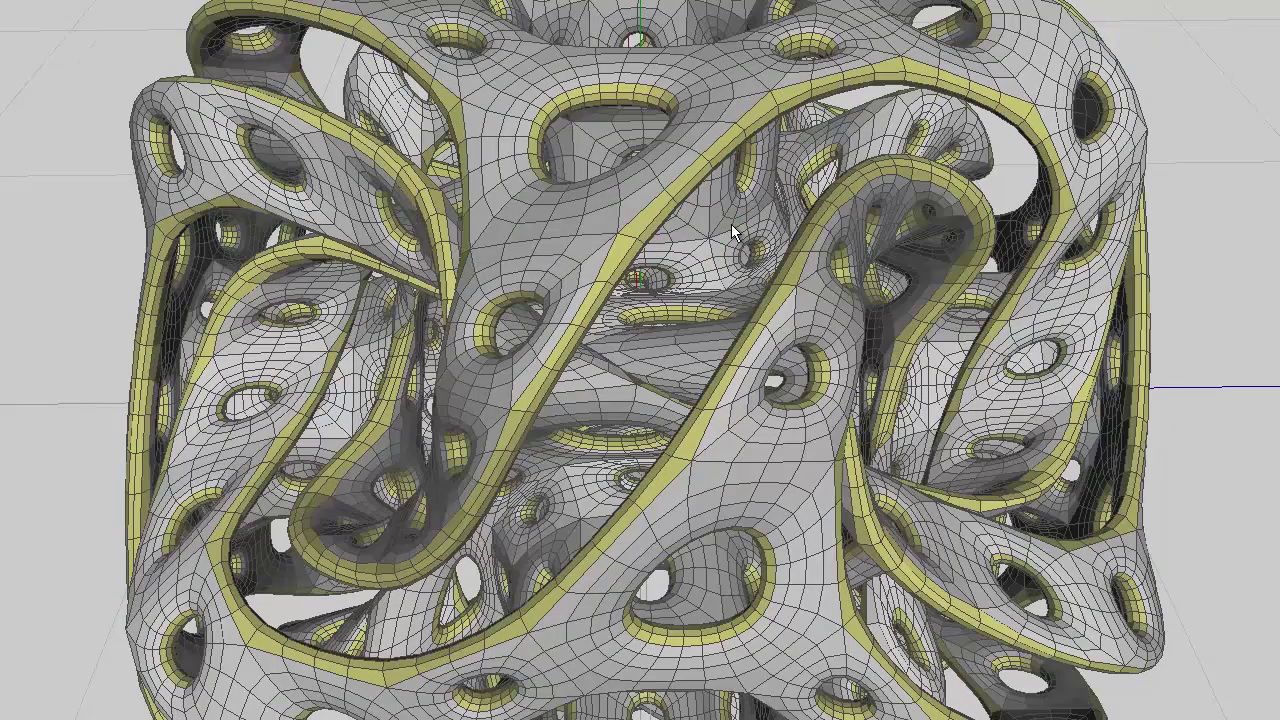
{"action": "key", "text": "ctrl+alt+z"}
{"action": "key", "text": "space"}
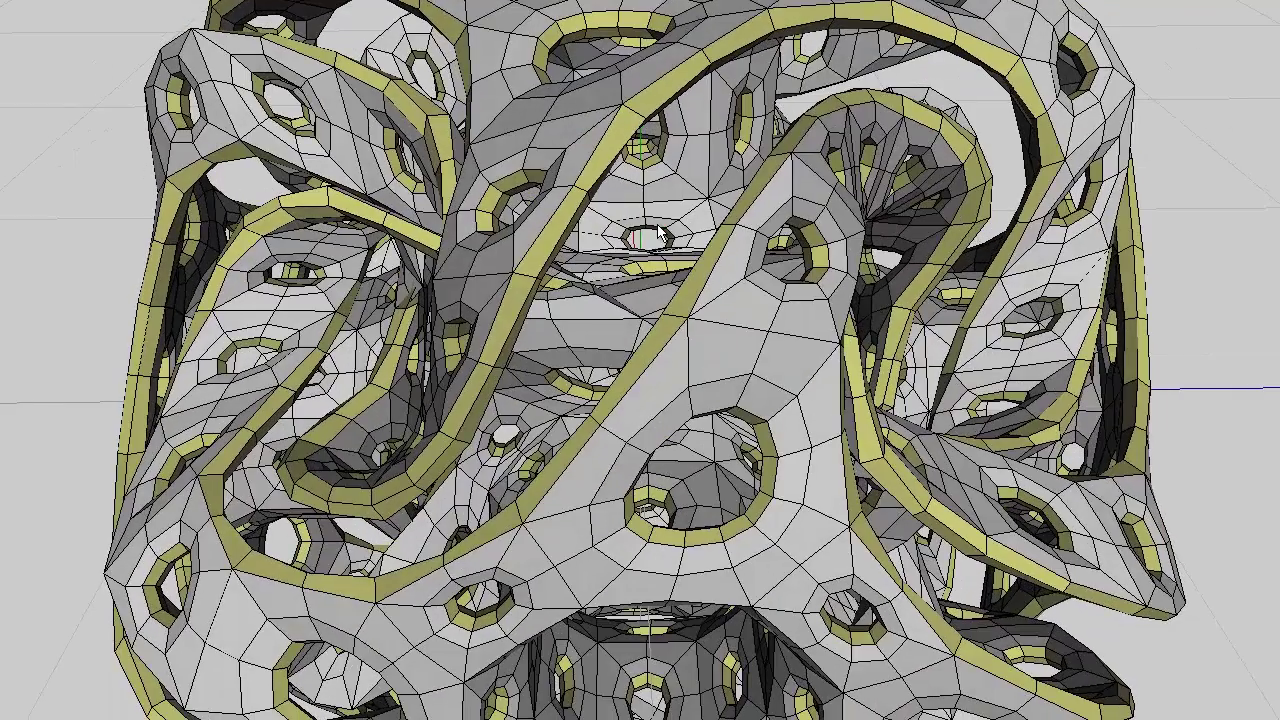
Step: Select the edge rings crossing the yellow rims of all twisted arms and convert them to a face selection
{"action": "left_click", "coordinate": [657, 225]}
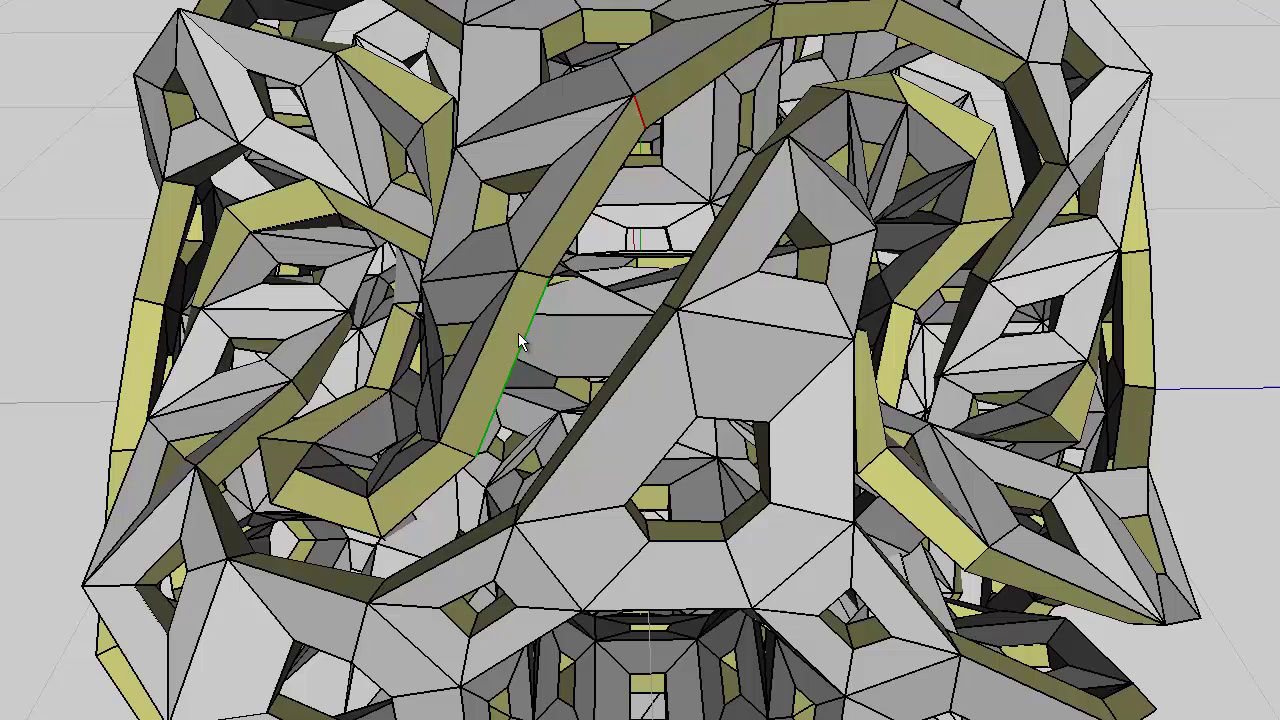
{"action": "key", "text": "g"}
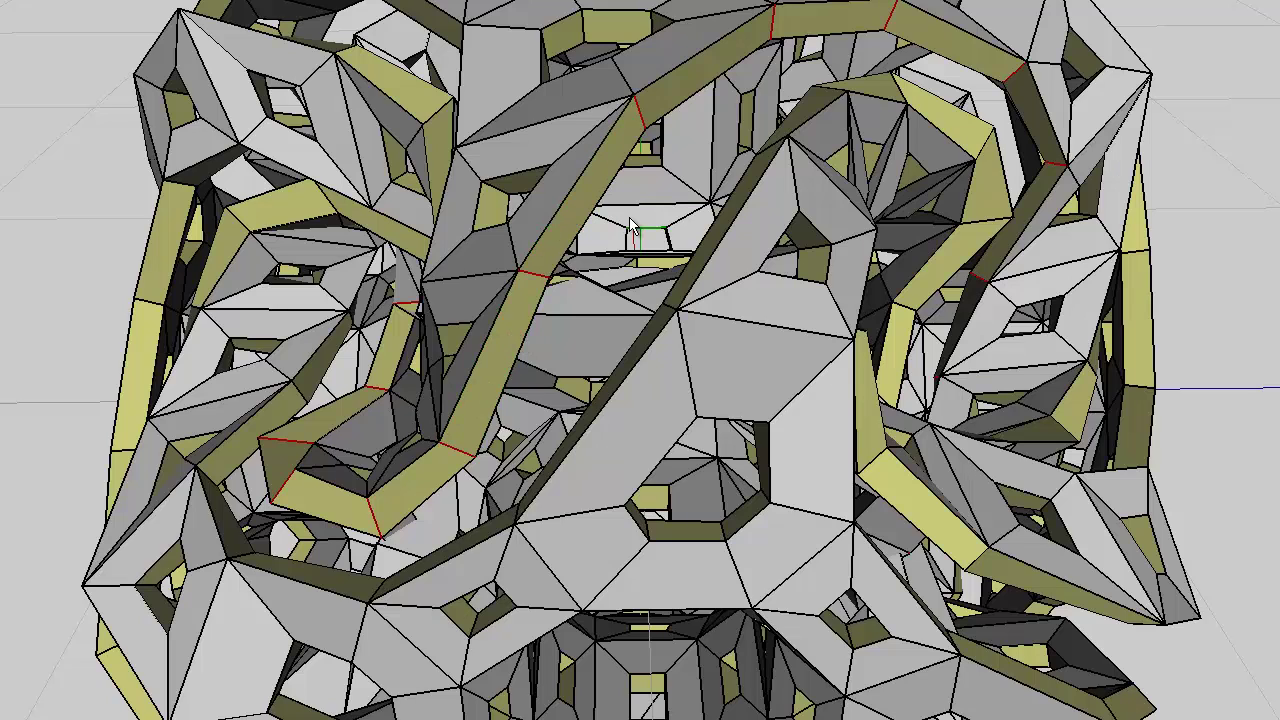
{"action": "left_click", "coordinate": [621, 229]}
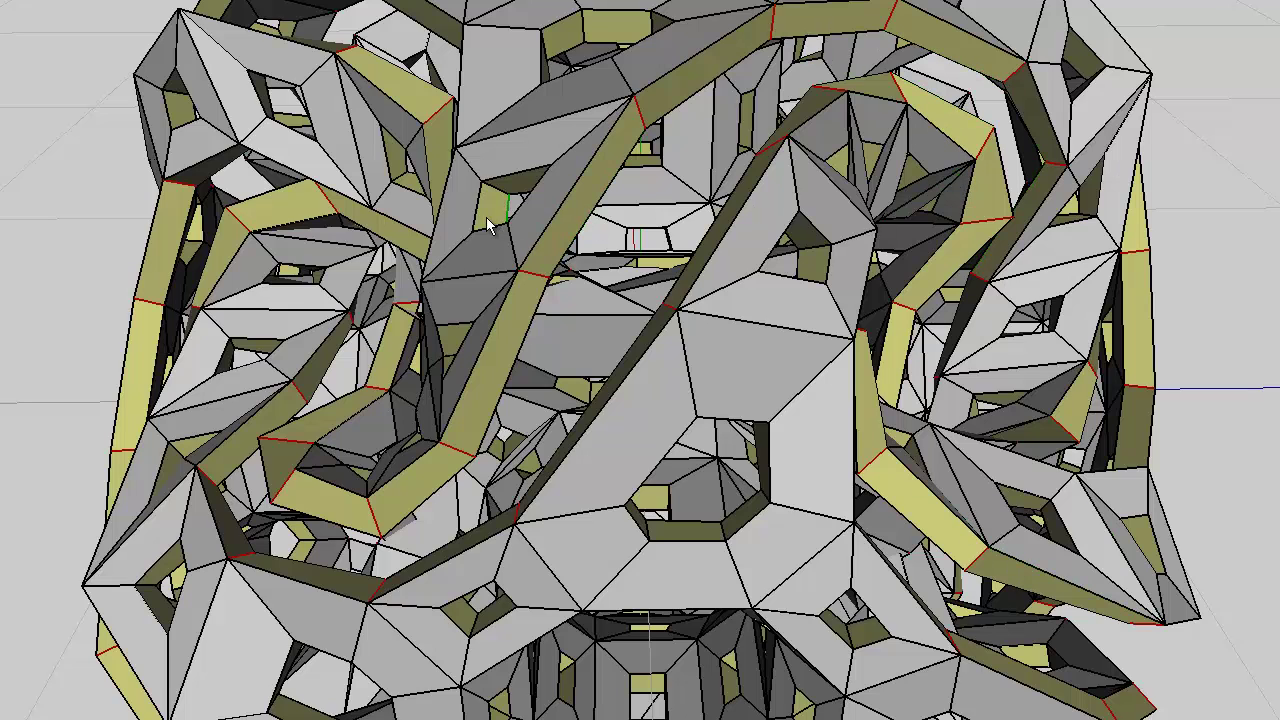
{"action": "key", "text": "f"}
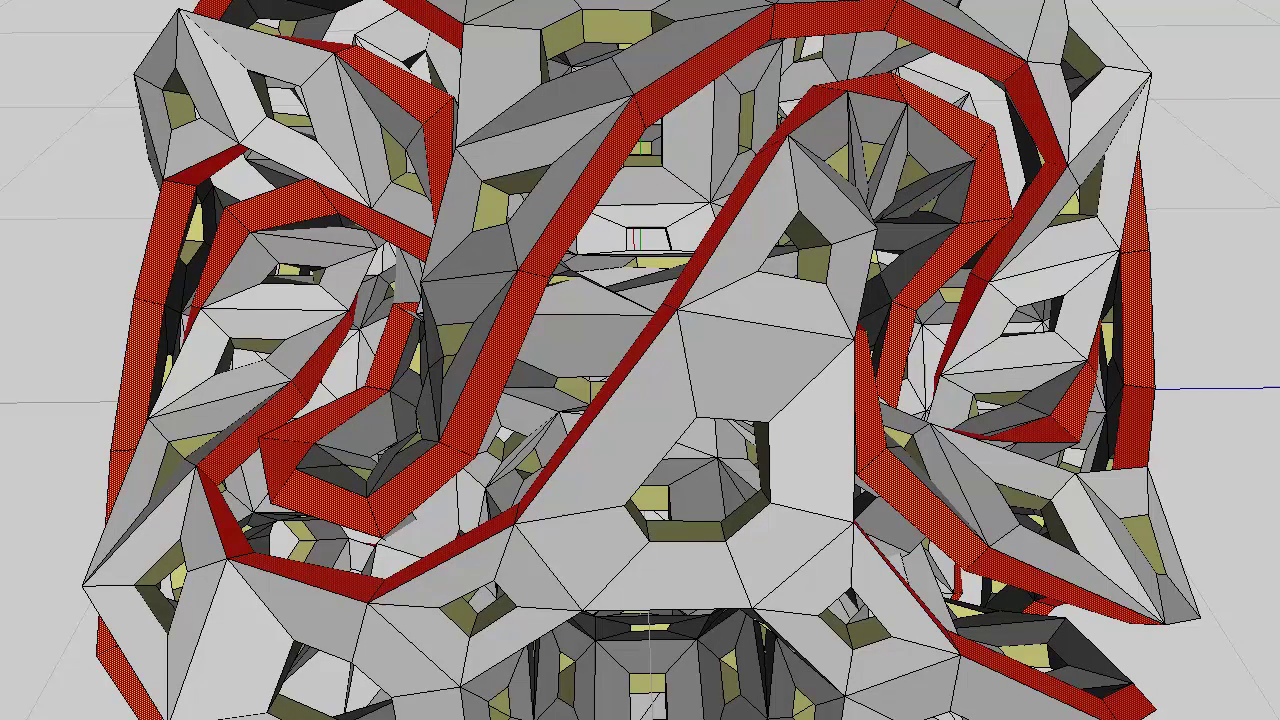
Step: Extrude the selected rim faces slightly along their normals
{"action": "right_click", "coordinate": [604, 28]}
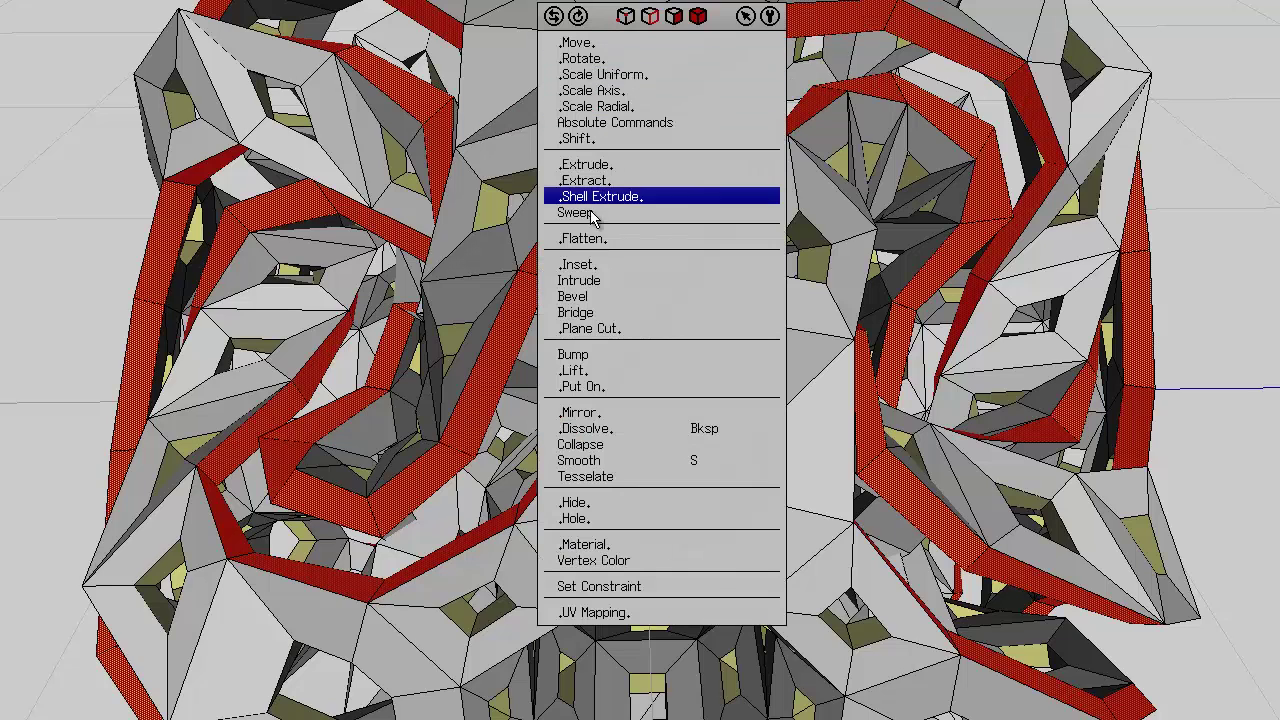
{"action": "left_click", "coordinate": [590, 165]}
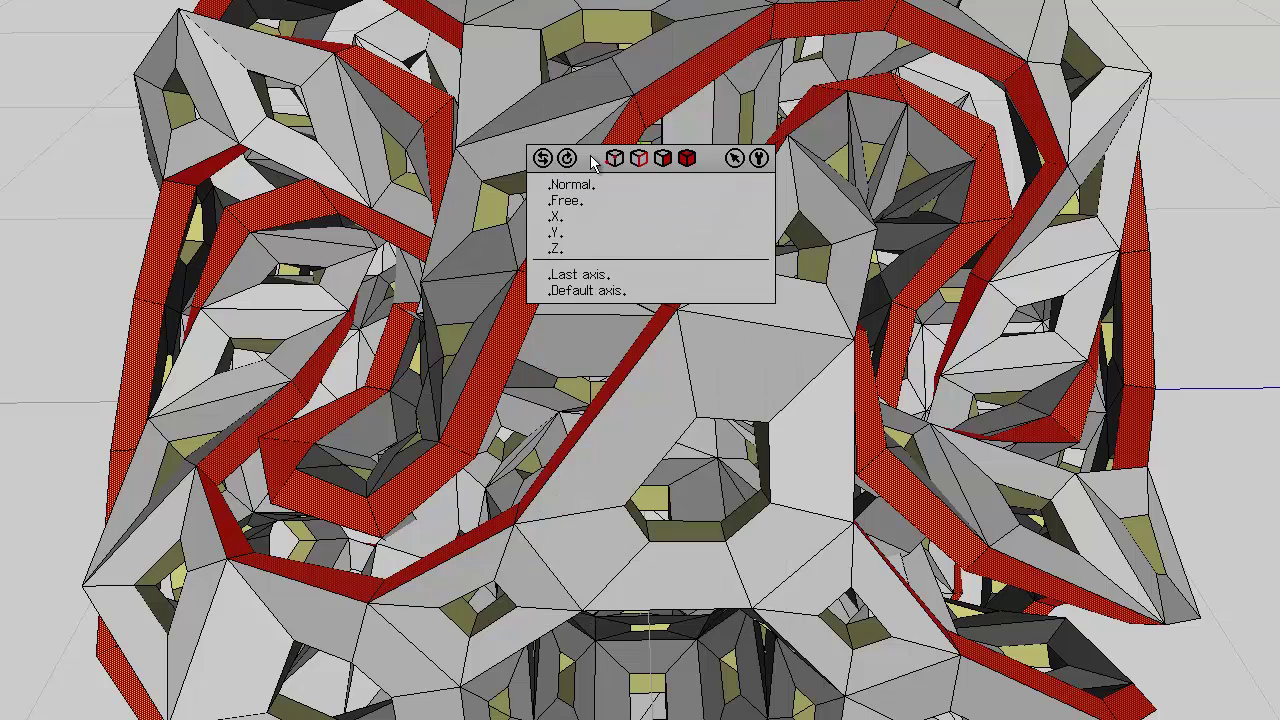
{"action": "left_click", "coordinate": [590, 182]}
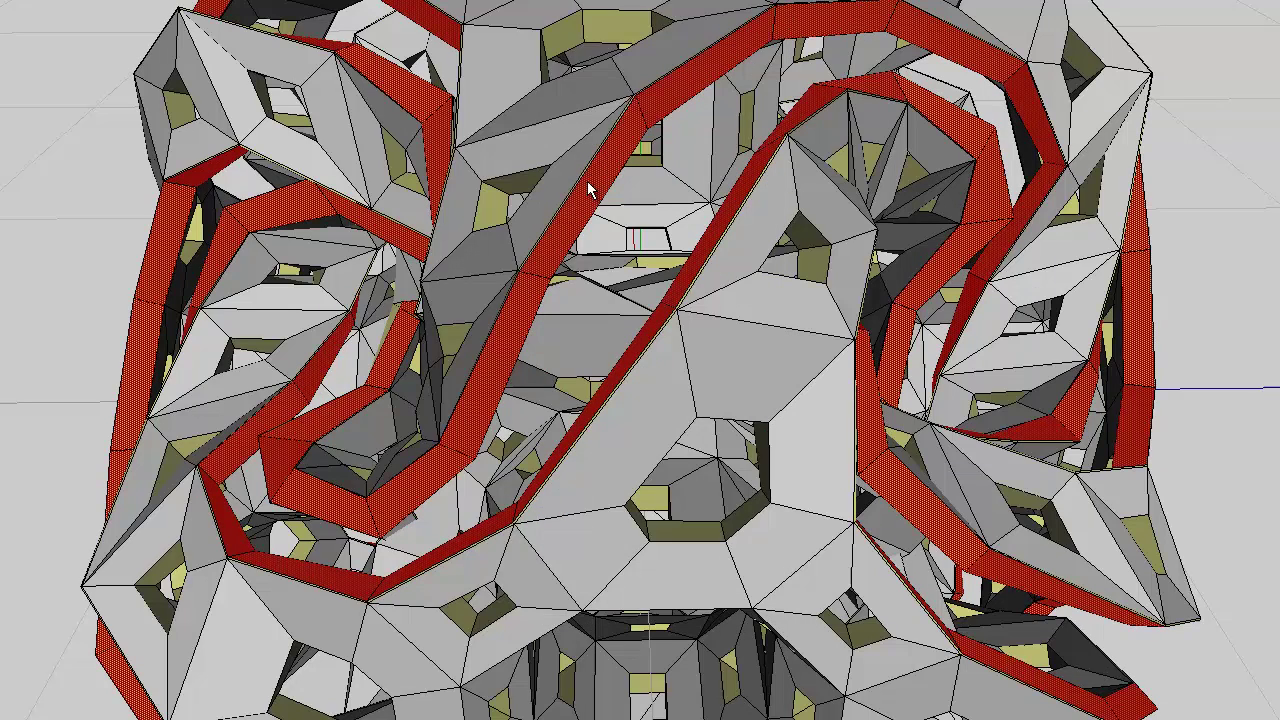
{"action": "scroll", "coordinate": [551, 142], "scroll_direction": "up", "scroll_amount": 8}
{"action": "middle_click", "coordinate": [550, 145]}
{"action": "scroll", "coordinate": [640, 371], "scroll_direction": "down", "scroll_amount": 8}
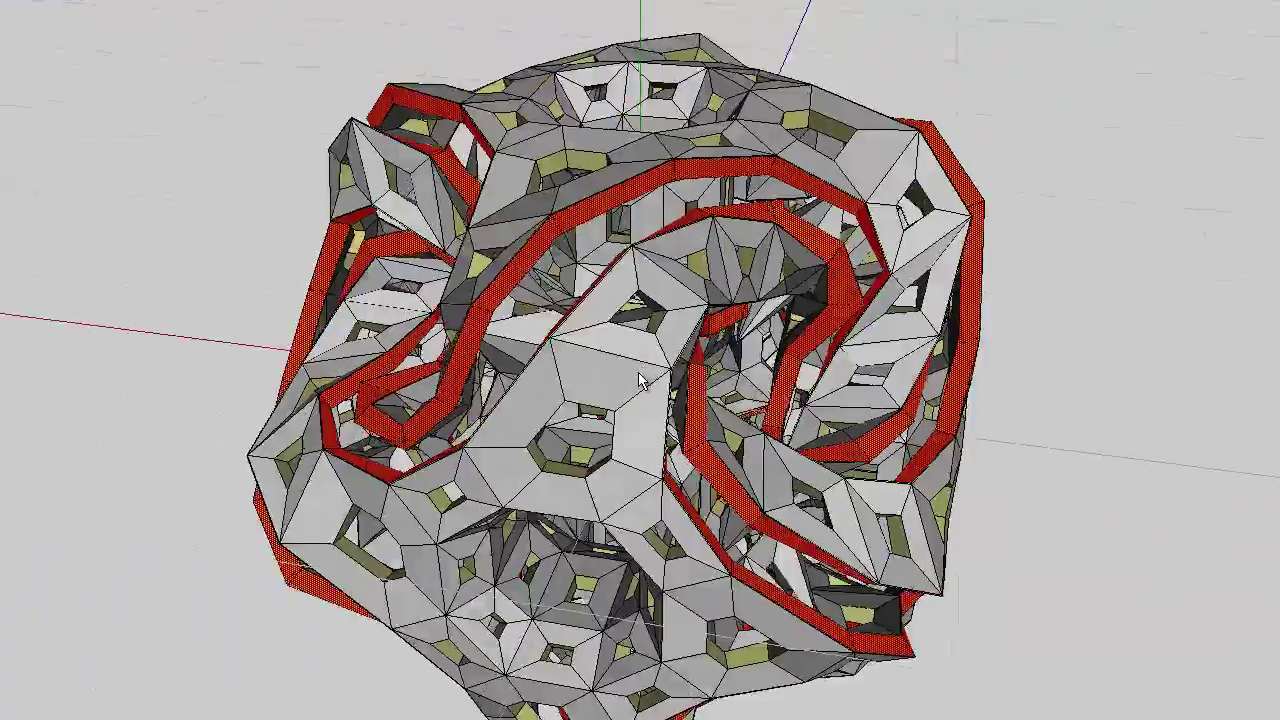
Step: Select the whole body and smooth it repeatedly into a finely subdivided mesh
{"action": "key", "text": "b"}
{"action": "scroll", "coordinate": [742, 211], "scroll_direction": "up", "scroll_amount": 5}
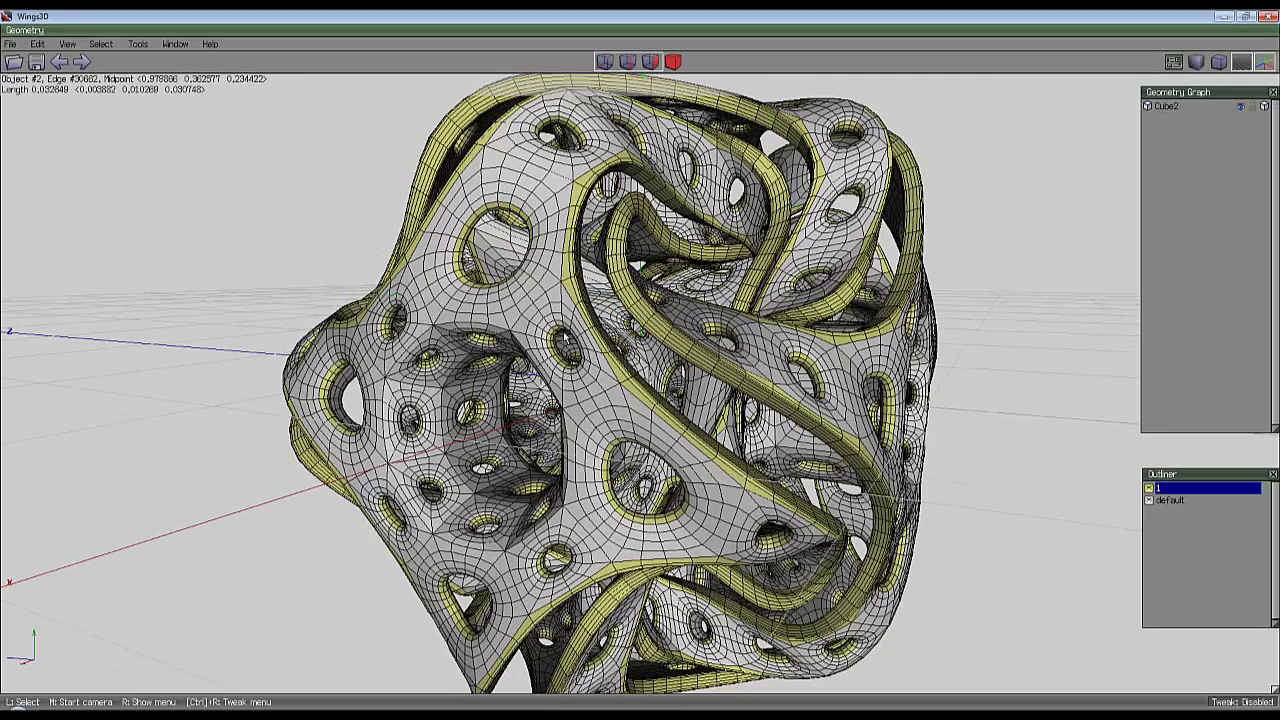
{"action": "left_click", "coordinate": [674, 62]}
{"action": "left_click", "coordinate": [570, 174]}
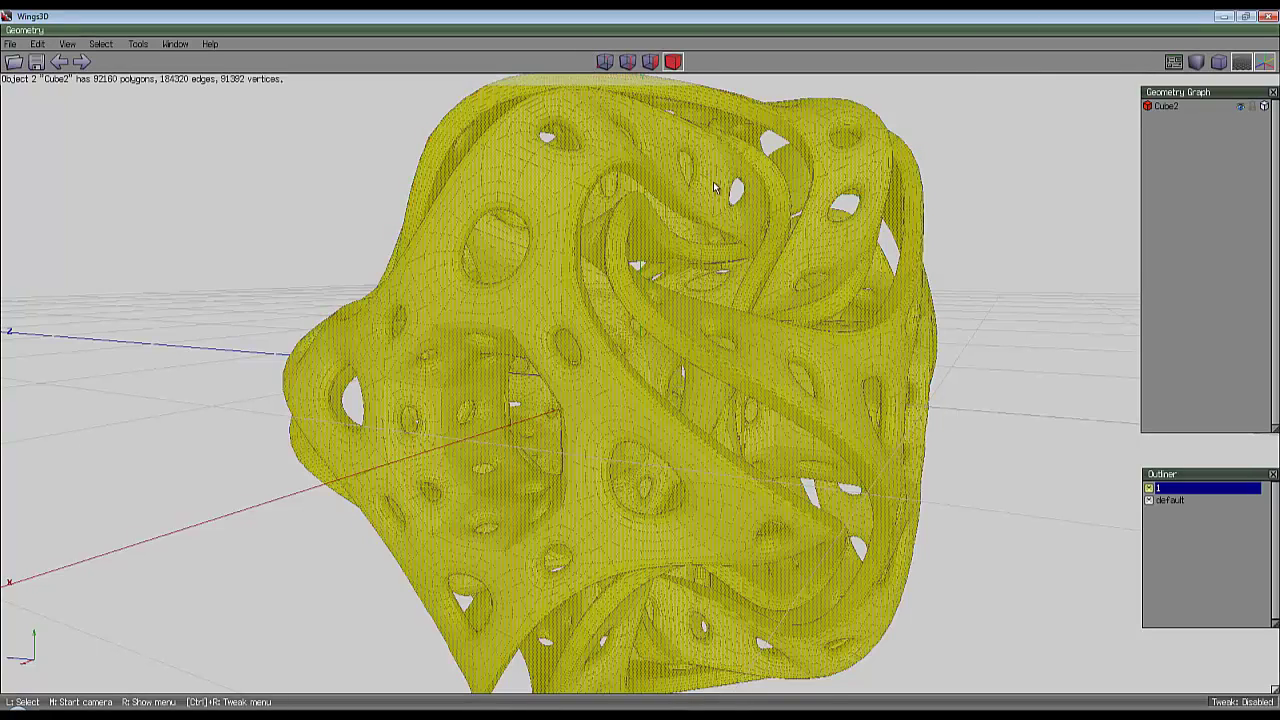
{"action": "key", "text": "s"}
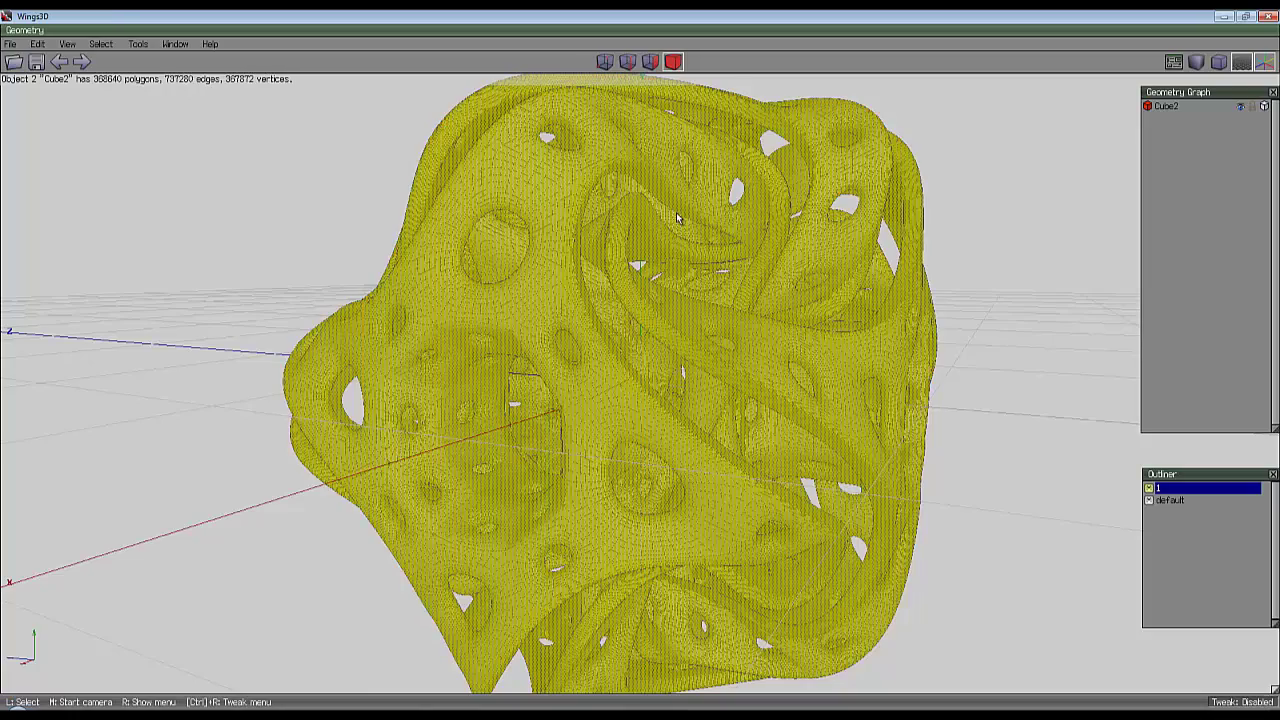
Step: Deselect the smoothed body and examine its holes and twisted rims from several sides
{"action": "middle_click", "coordinate": [957, 191]}
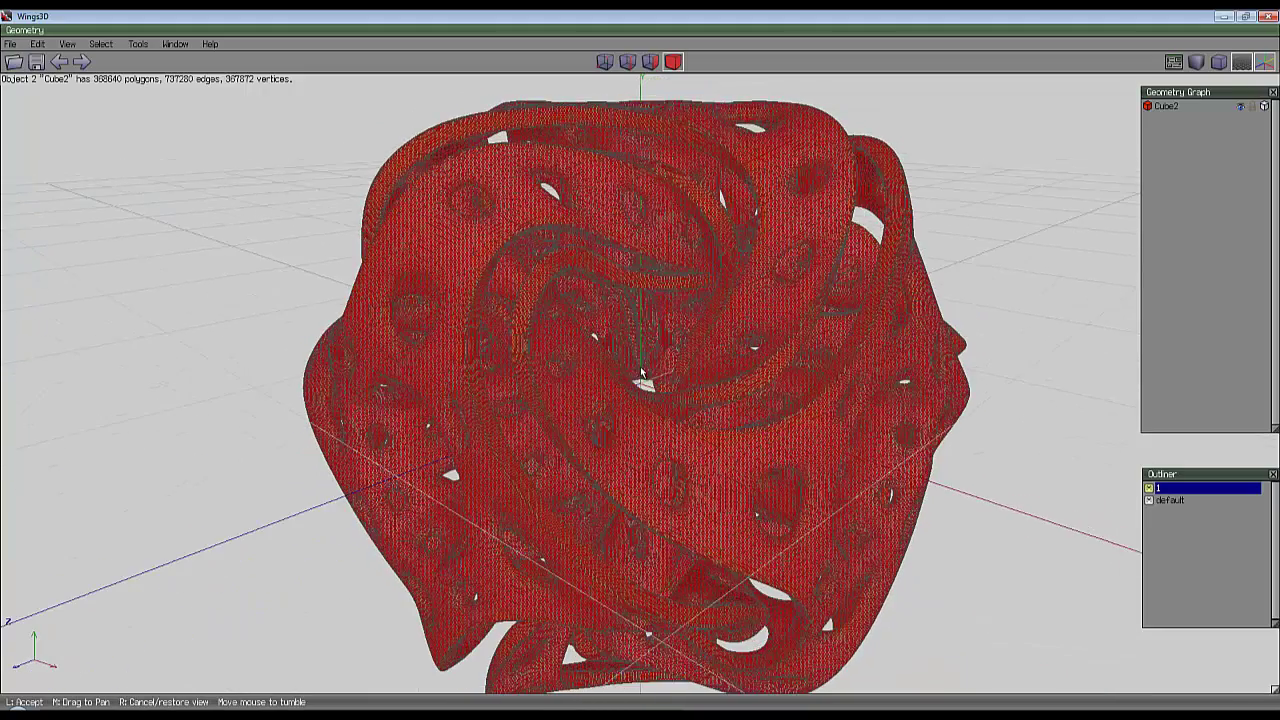
{"action": "left_click", "coordinate": [640, 366]}
{"action": "key", "text": "ctrl+alt+z"}
{"action": "scroll", "coordinate": [562, 383], "scroll_direction": "down", "scroll_amount": 2}
{"action": "key", "text": "3"}
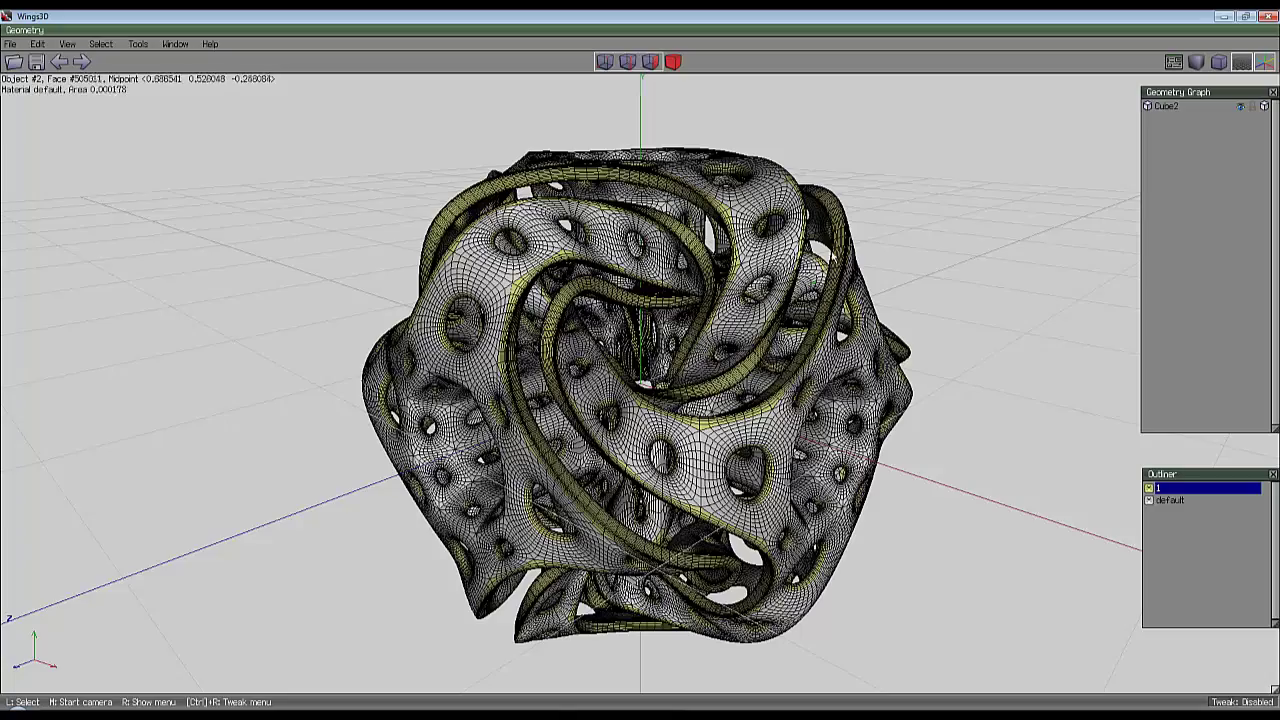
{"action": "middle_click", "coordinate": [872, 217]}
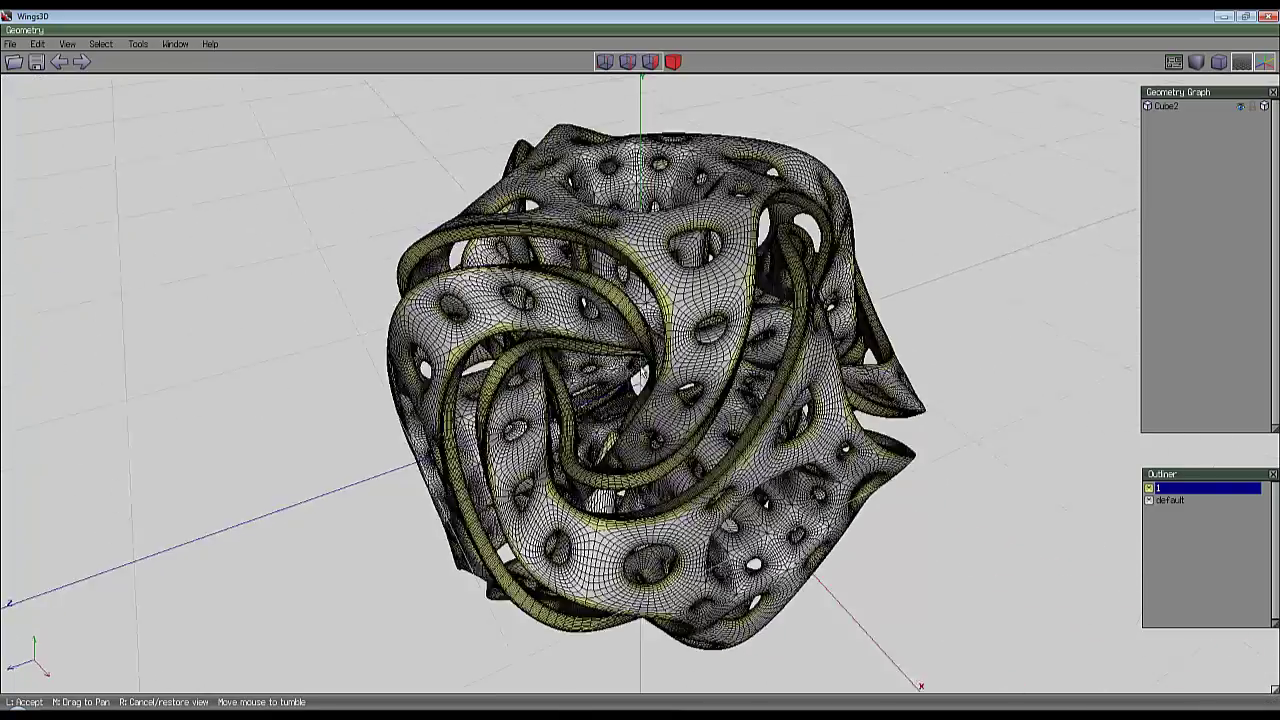
{"action": "left_click", "coordinate": [769, 184]}
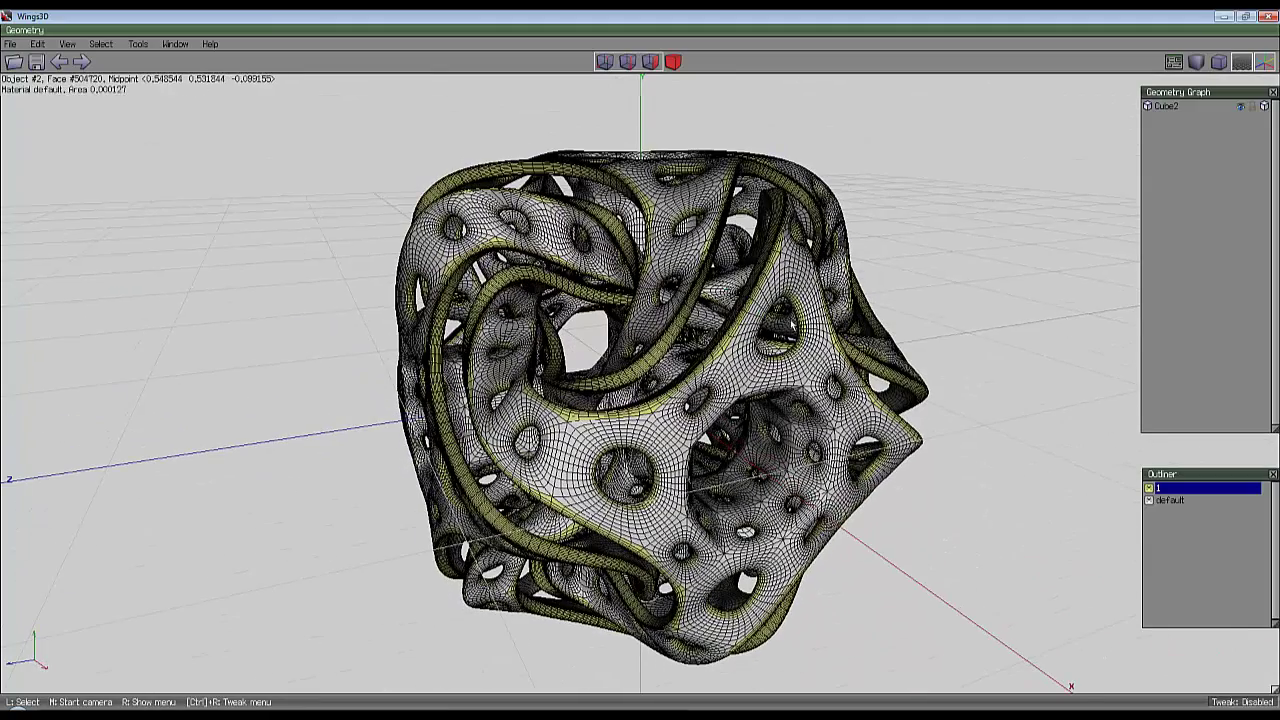
{"action": "middle_click", "coordinate": [880, 273]}
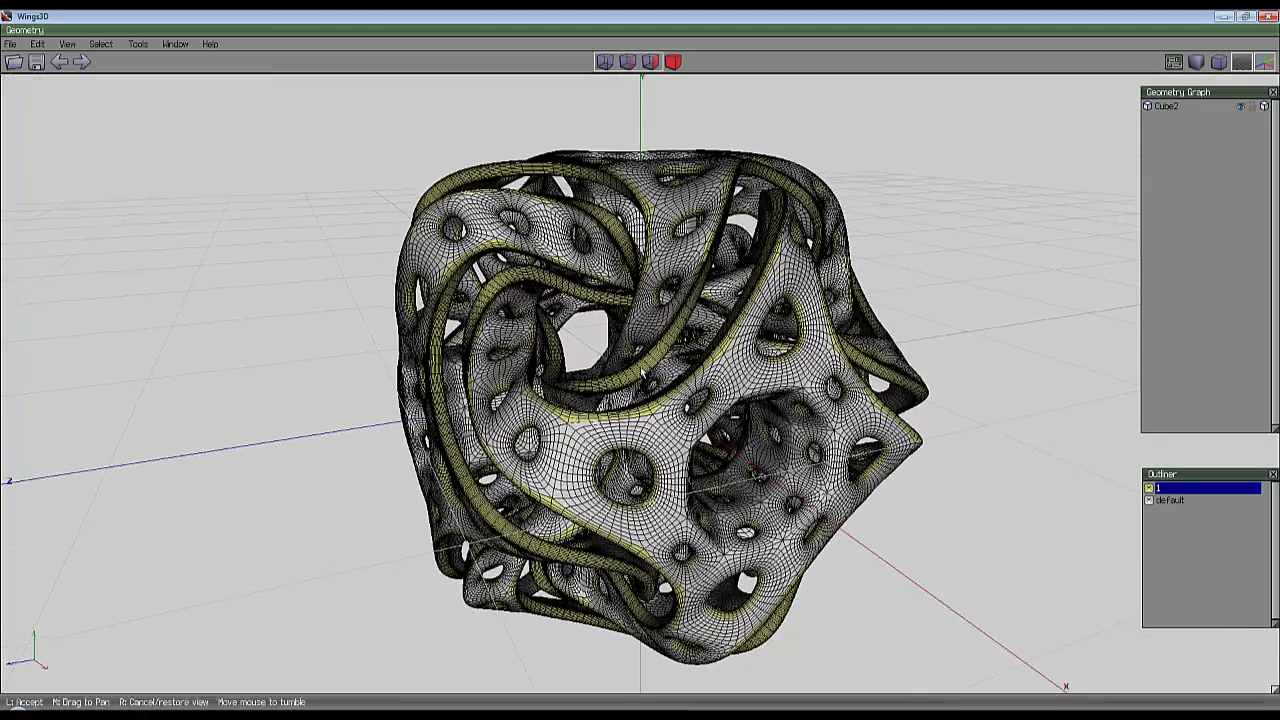
{"action": "left_click", "coordinate": [920, 295]}
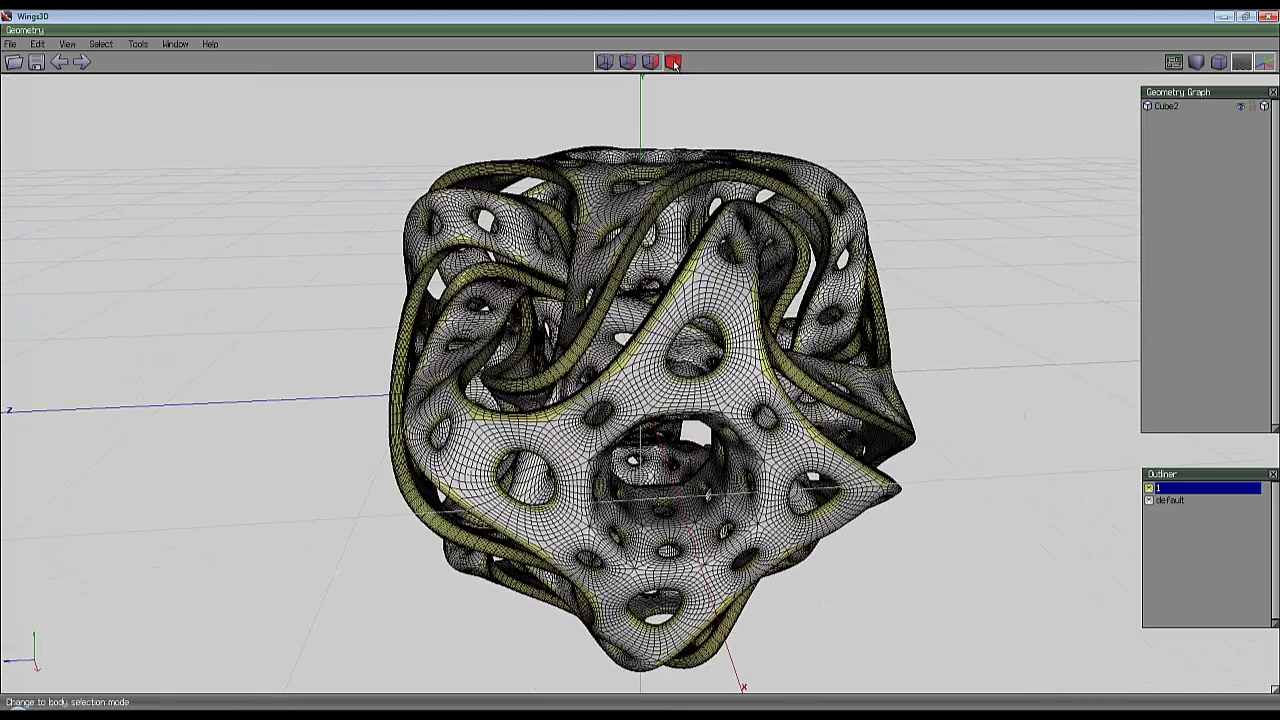
Step: Assign material 1 to every face of the model and clear the selection
{"action": "left_click", "coordinate": [857, 180]}
{"action": "right_click", "coordinate": [858, 190]}
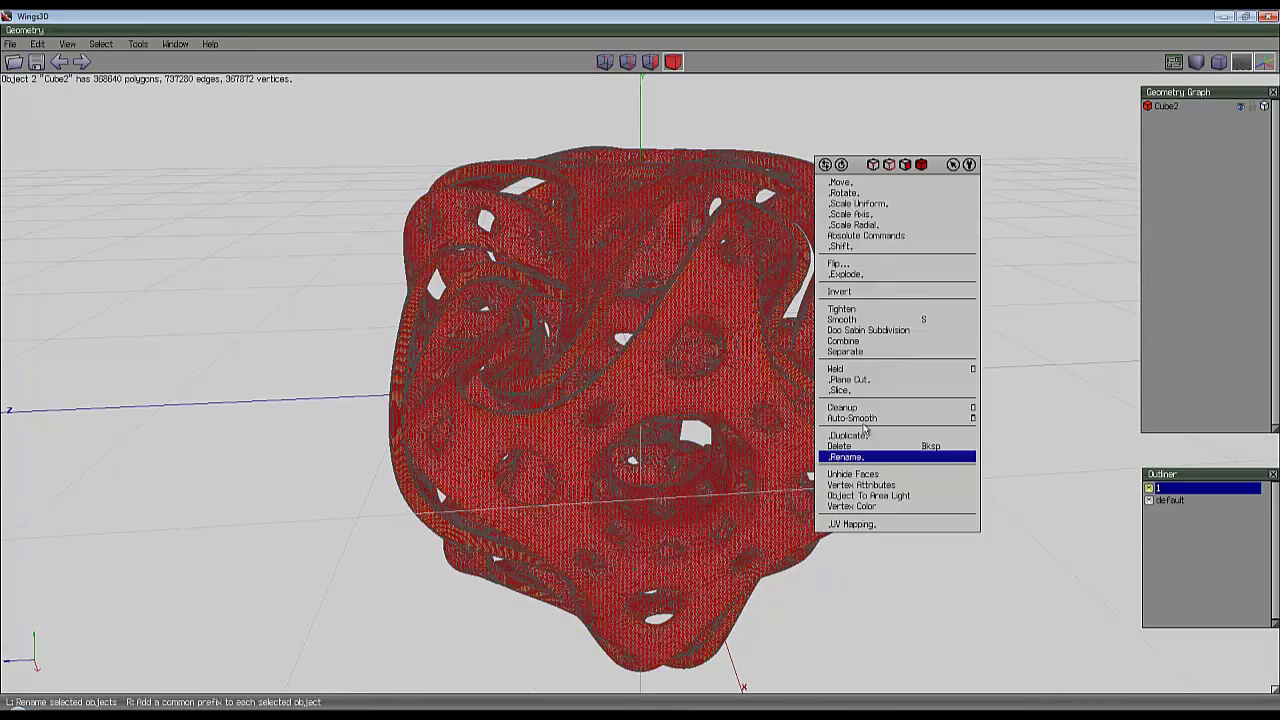
{"action": "left_click", "coordinate": [655, 62]}
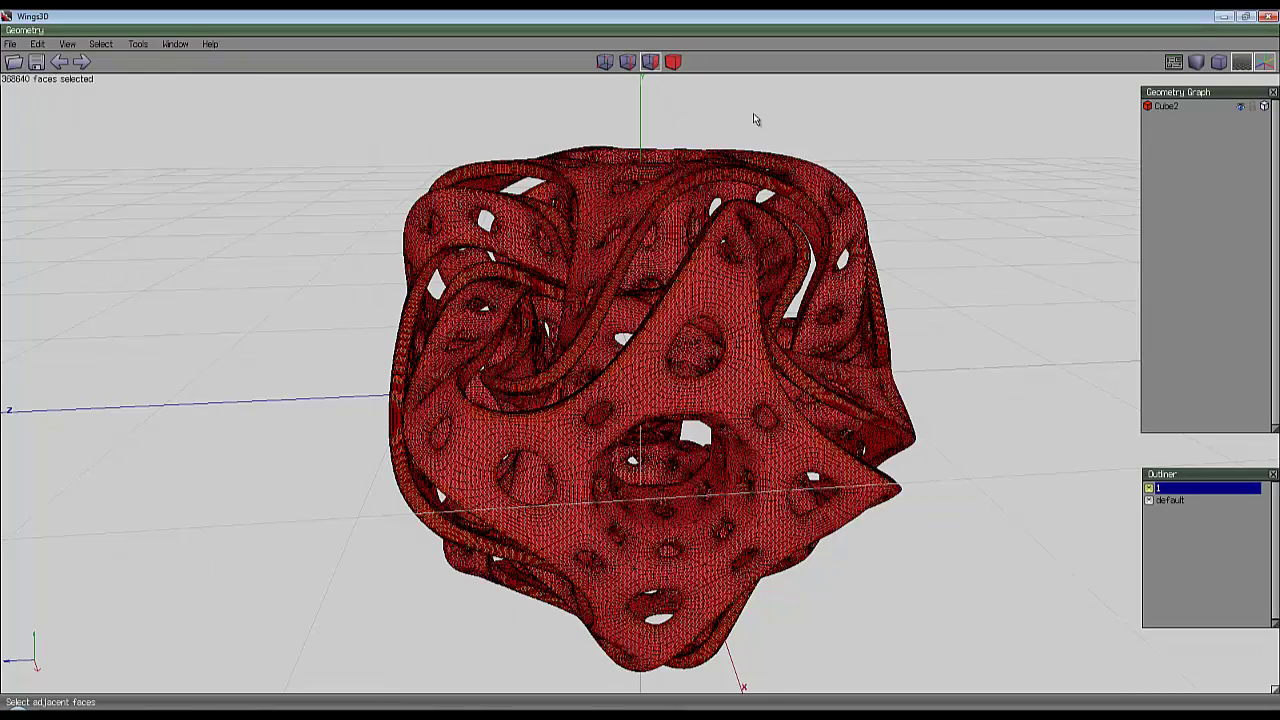
{"action": "right_click", "coordinate": [768, 119]}
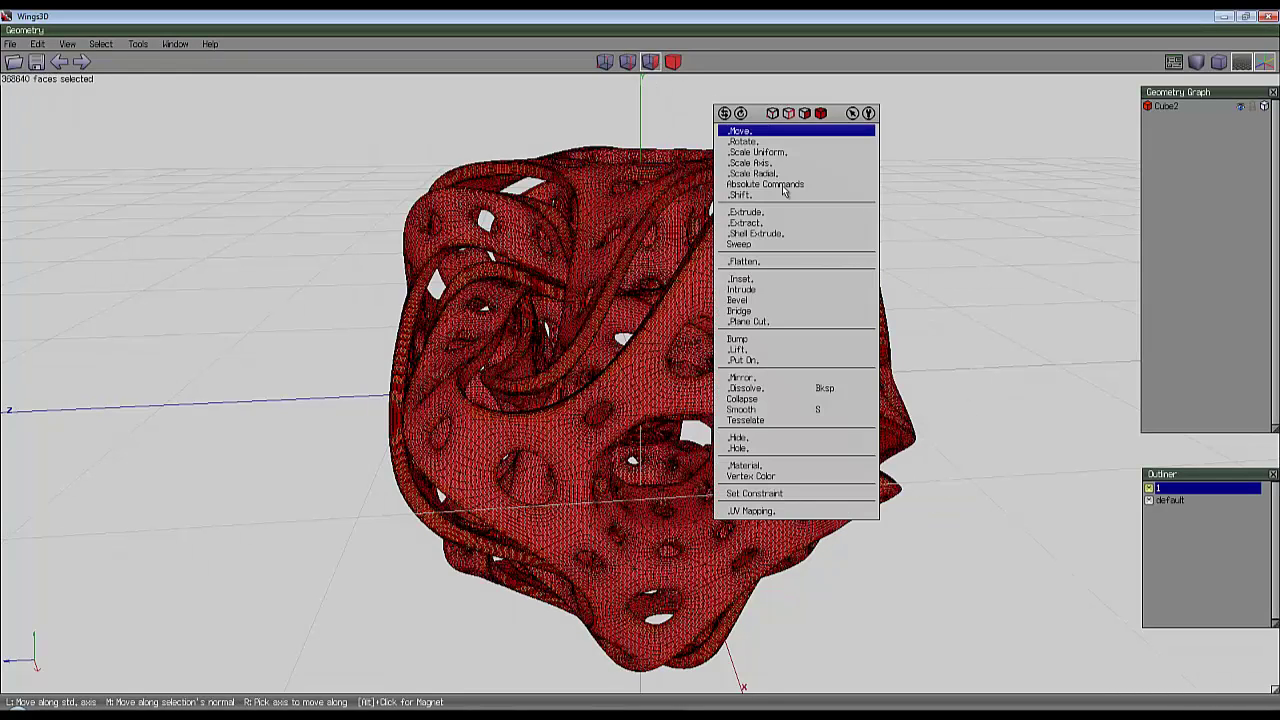
{"action": "left_click", "coordinate": [743, 467]}
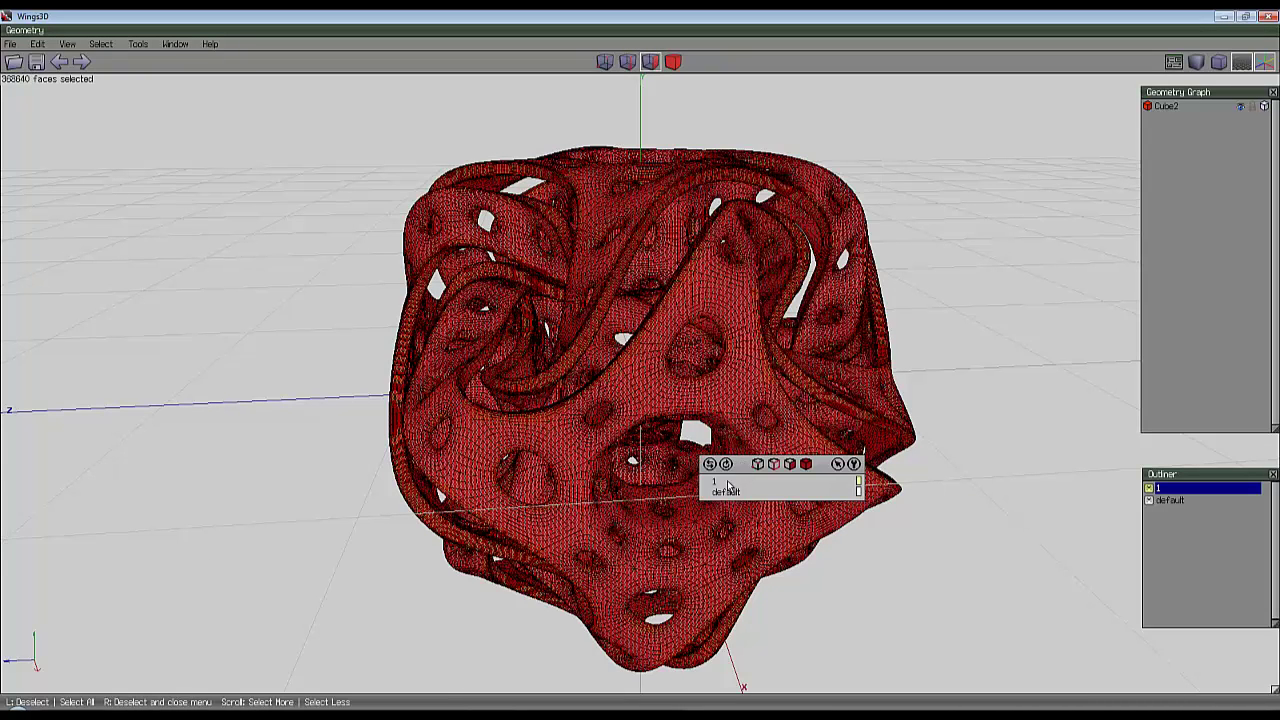
{"action": "left_click", "coordinate": [722, 486]}
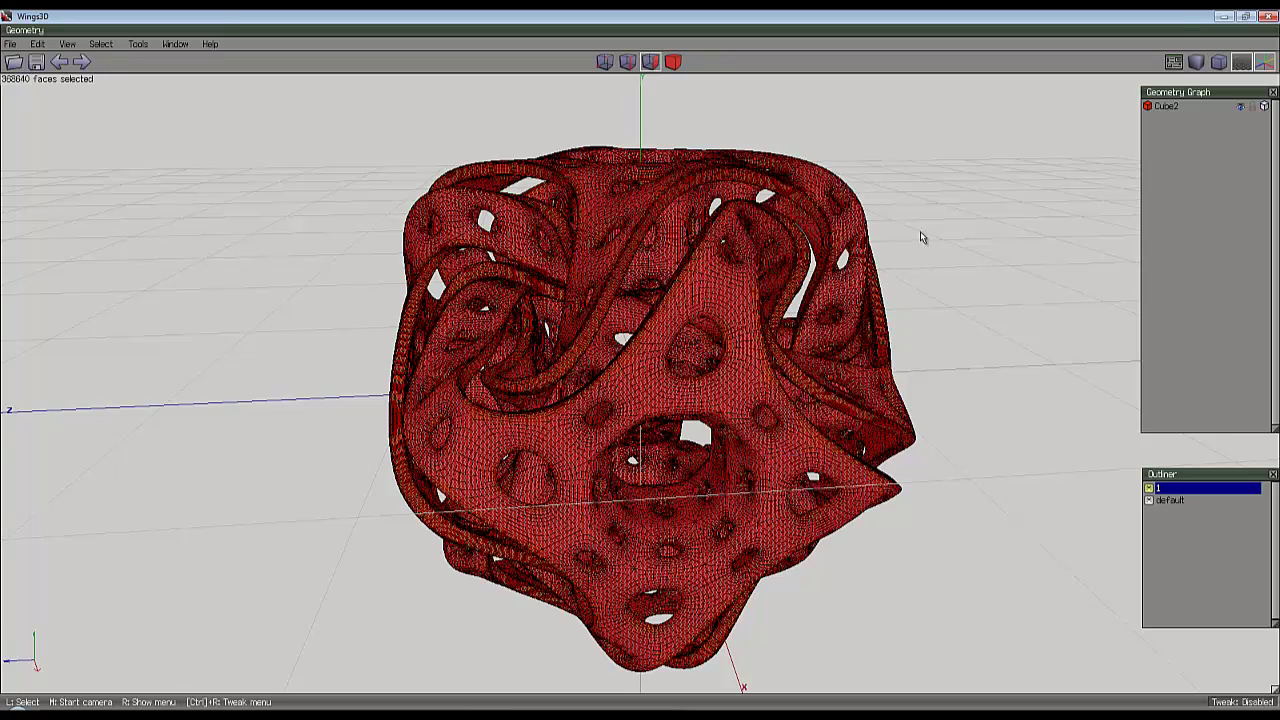
{"action": "key", "text": "space"}
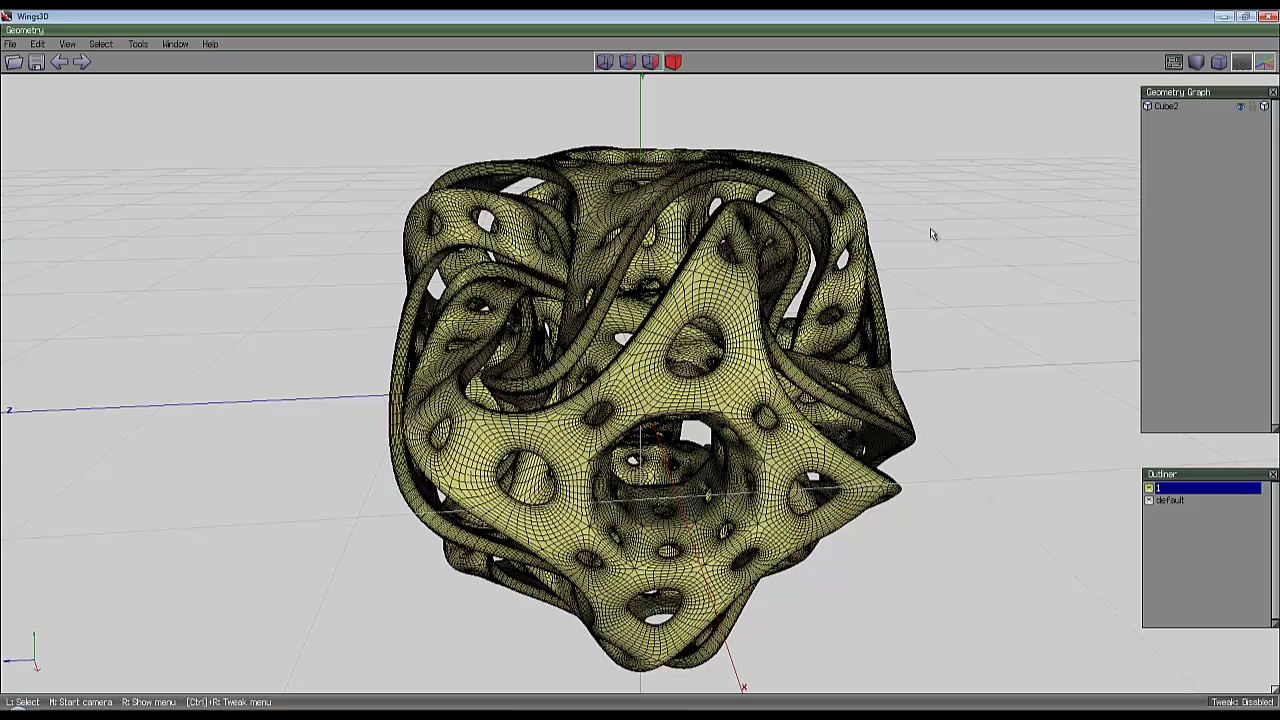
Step: Examine the single-coloured model from different angles and look through the available export formats
{"action": "middle_click", "coordinate": [910, 235]}
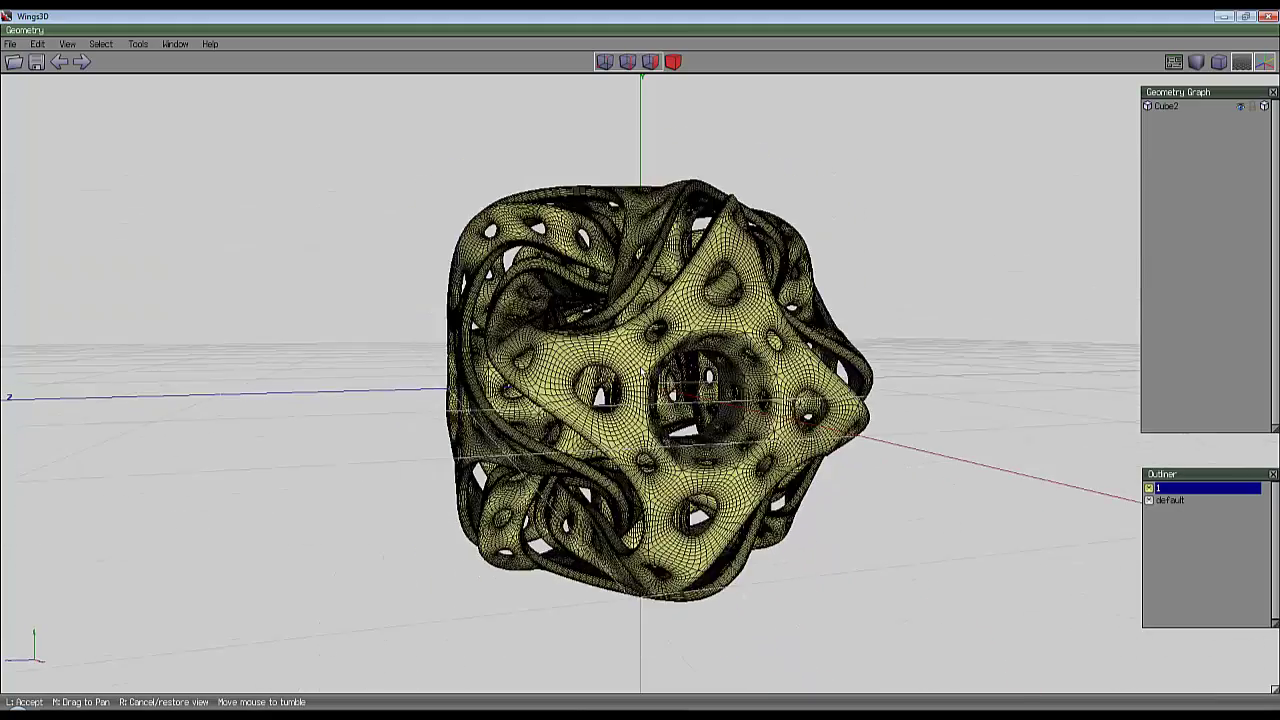
{"action": "left_click", "coordinate": [915, 220]}
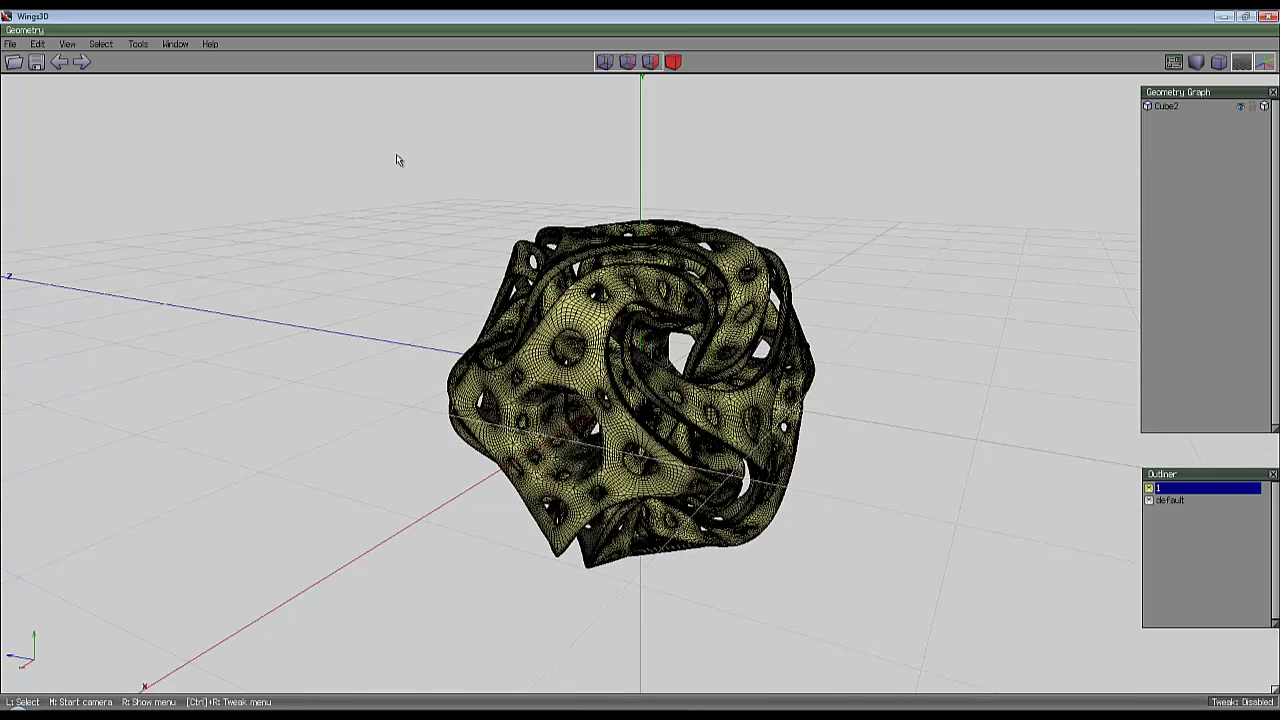
{"action": "left_click", "coordinate": [10, 44]}
{"action": "mouse_move", "coordinate": [28, 185]}
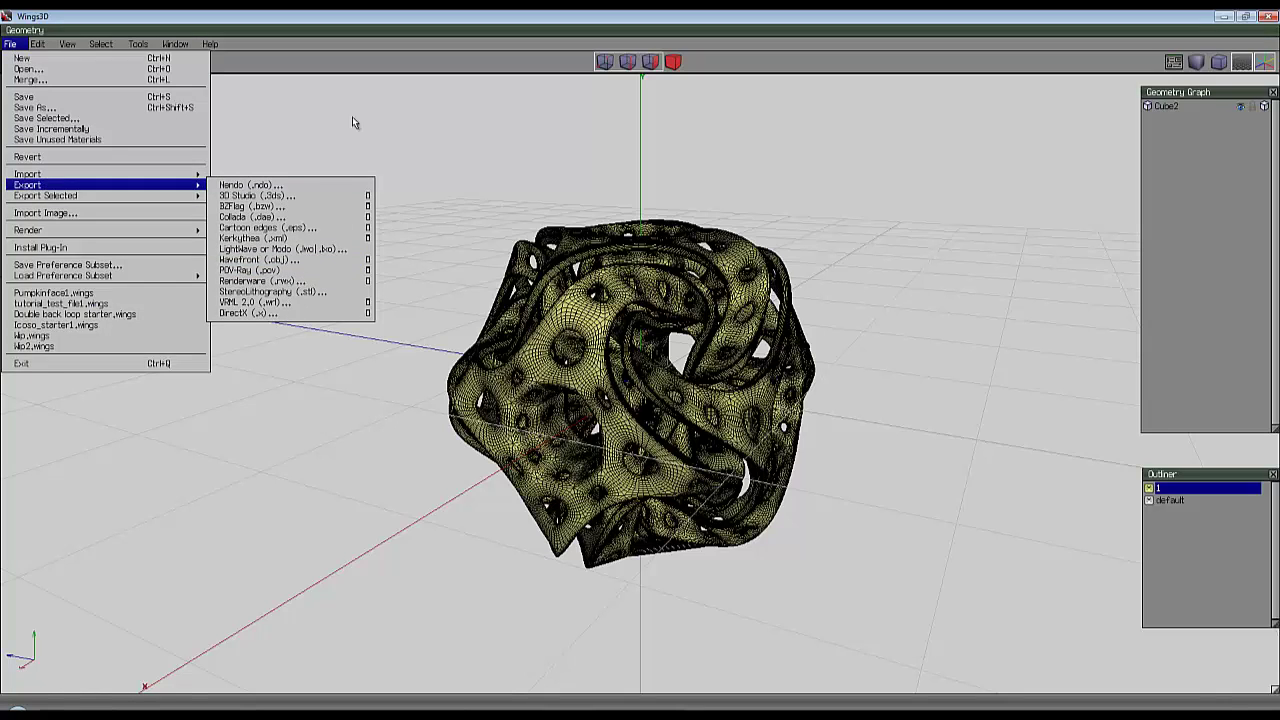
{"action": "left_click", "coordinate": [385, 119]}
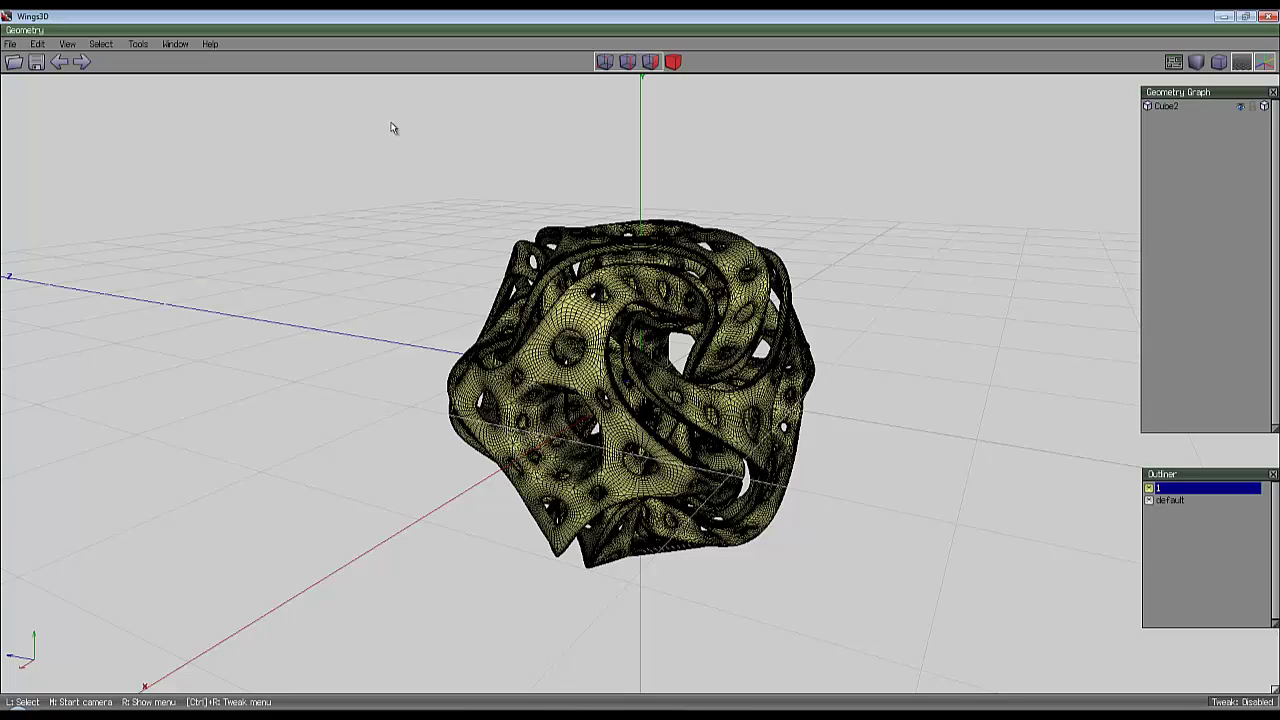
{"action": "middle_click", "coordinate": [452, 164]}
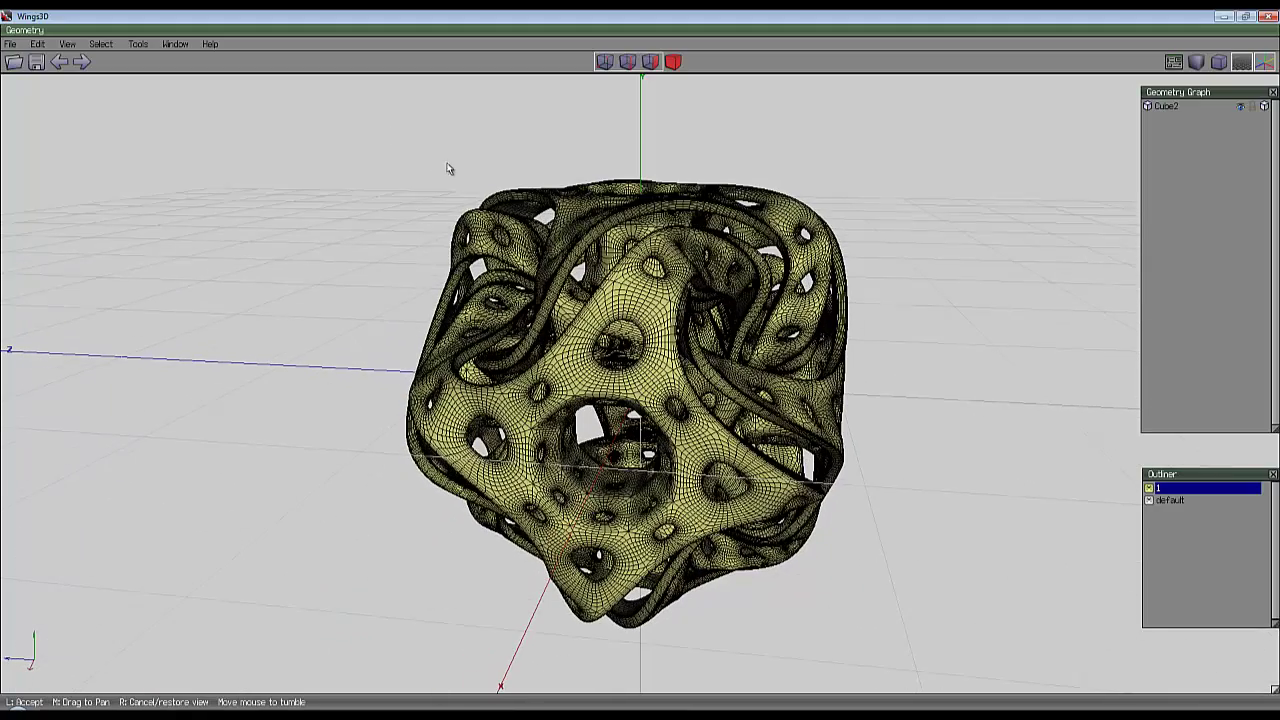
{"action": "left_click", "coordinate": [452, 164]}
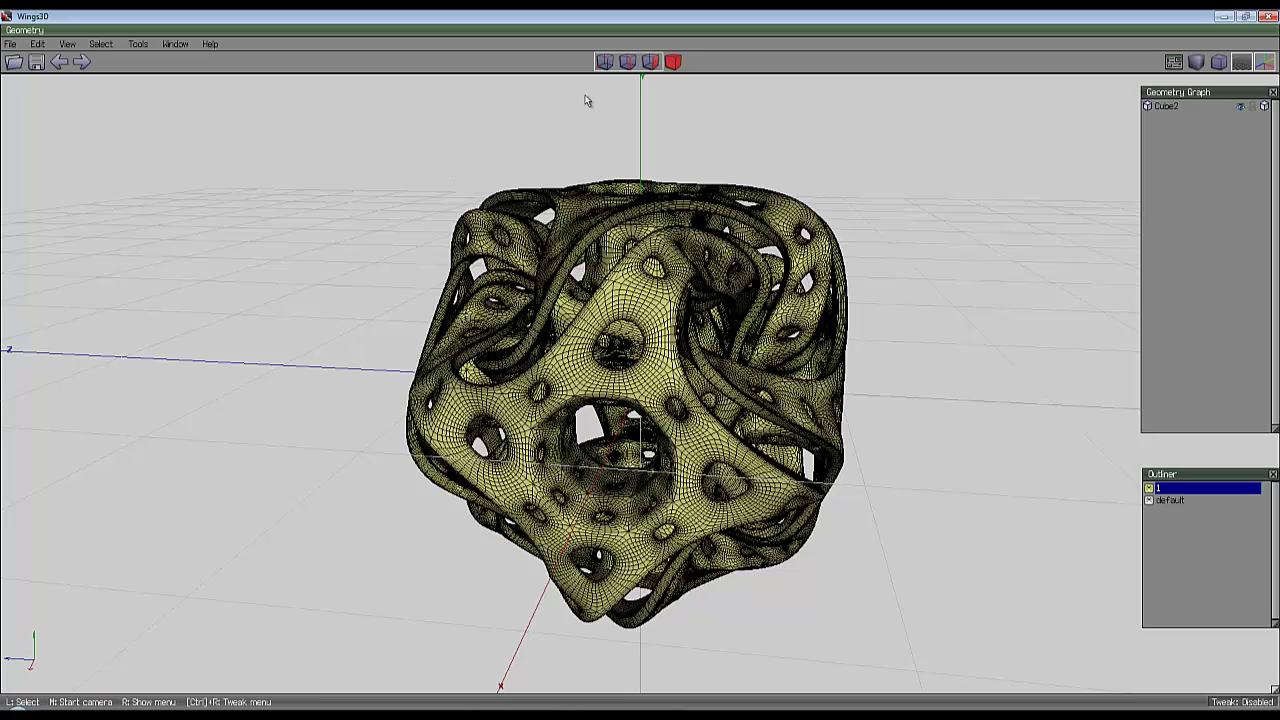